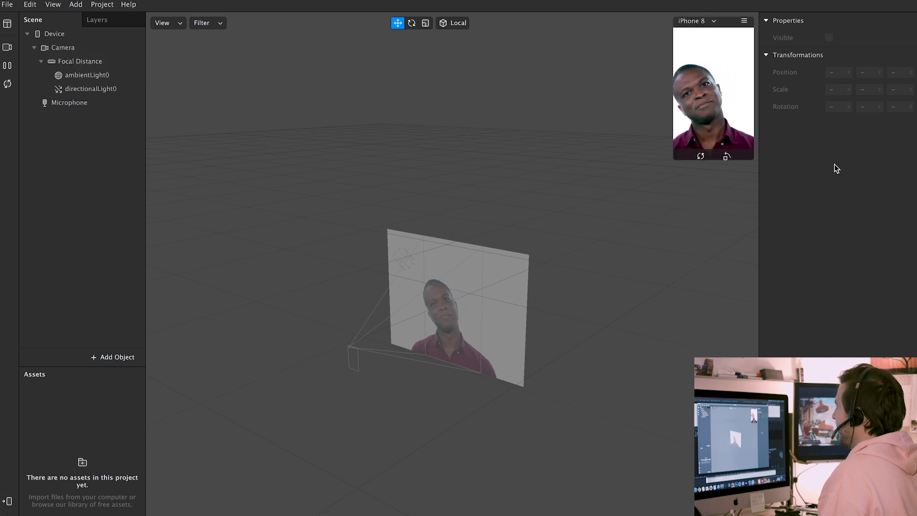
# Orbit around the camera plane, cycle the move, rotate and scale tools, and keep iPhone 8 as the preview device
pyautogui.moveTo(543, 319); pyautogui.dragTo(586, 348)
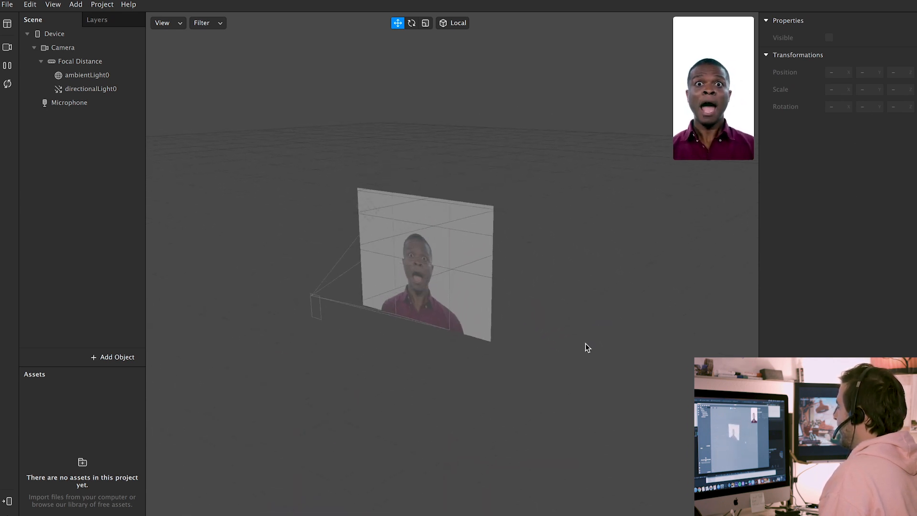
pyautogui.click(425, 22)
pyautogui.click(398, 23)
pyautogui.click(411, 23)
pyautogui.click(425, 23)
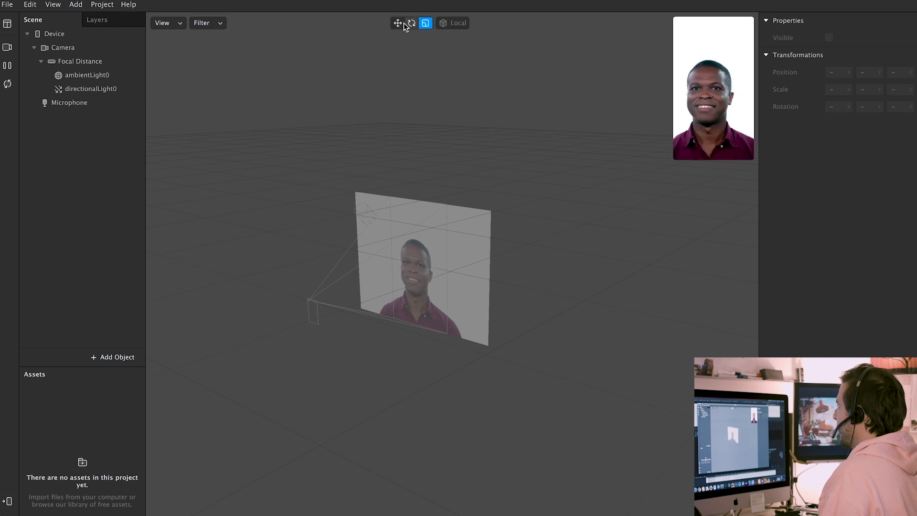
pyautogui.click(398, 23)
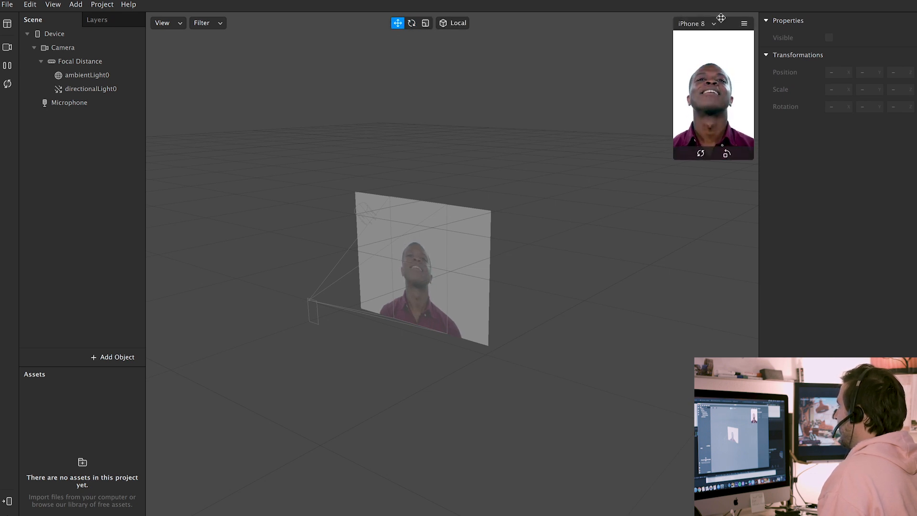
pyautogui.click(711, 23)
pyautogui.moveTo(684, 29)
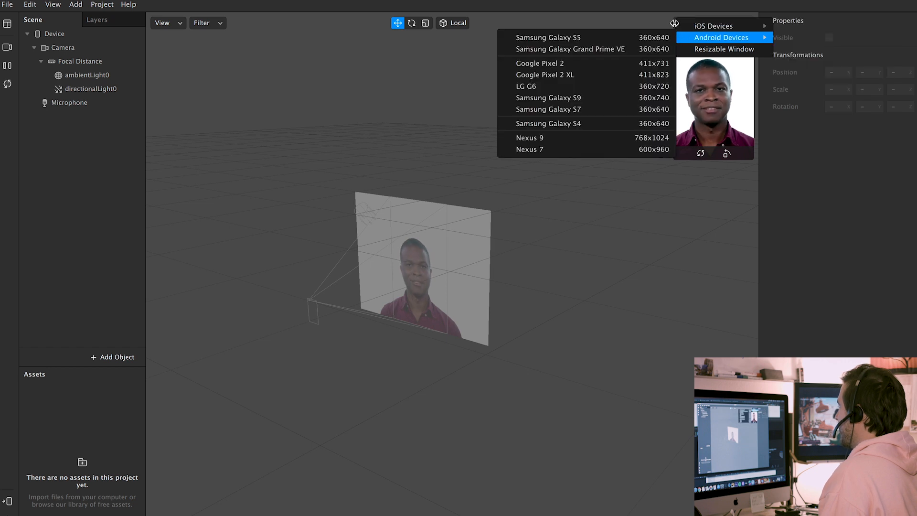
pyautogui.click(652, 13)
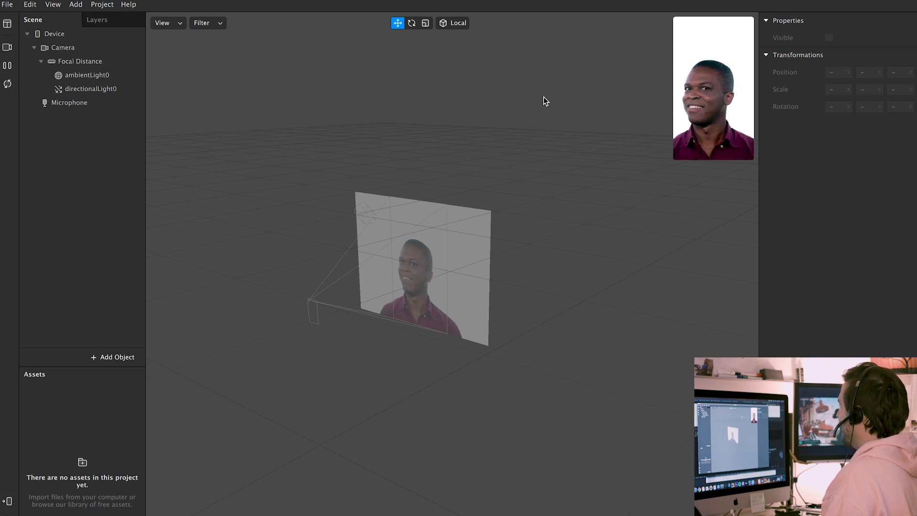
# Save the project as ThanksPGE.arproj and dismiss the satisfaction survey popup
pyautogui.click(7, 4)
pyautogui.click(27, 112)
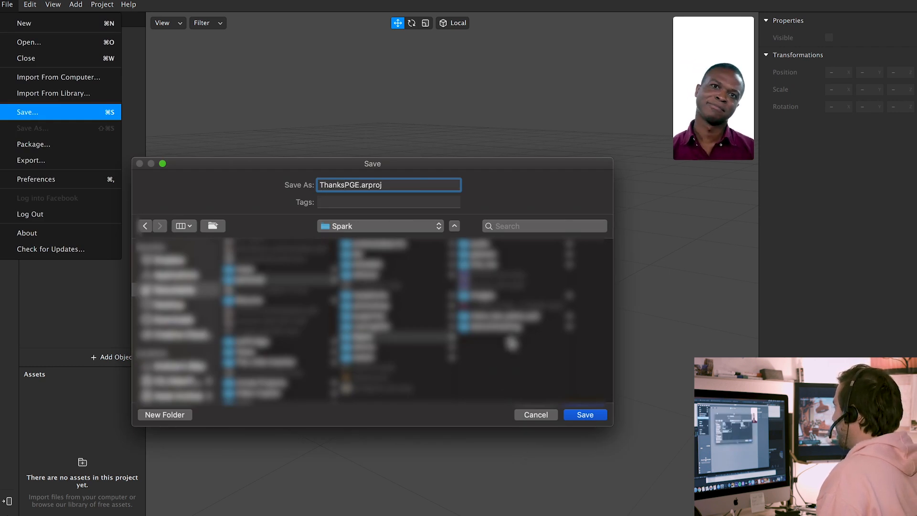
pyautogui.click(584, 415)
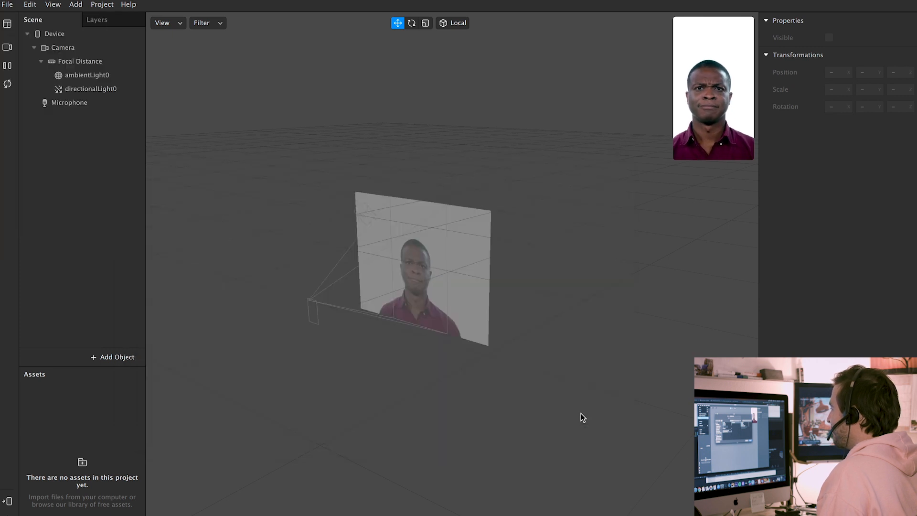
pyautogui.click(756, 4)
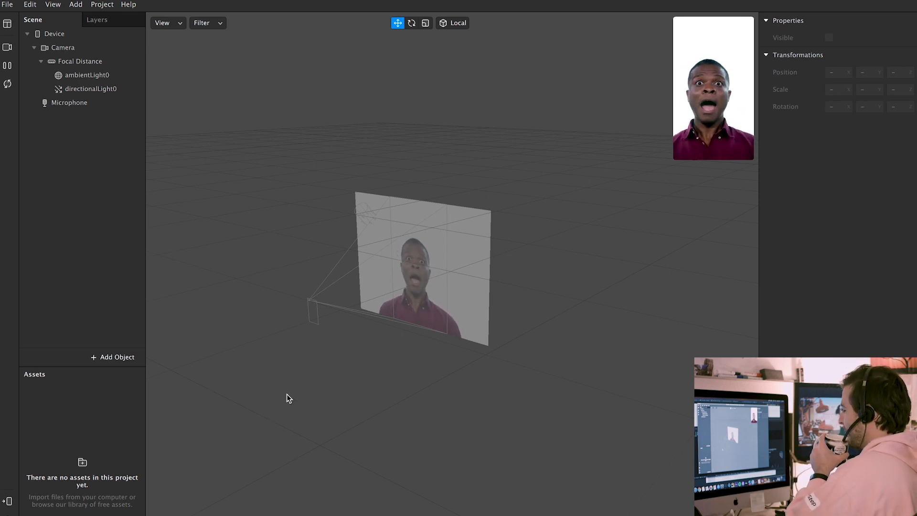
pyautogui.scroll(-3, 286, 394)
pyautogui.scroll(1, 289, 397)
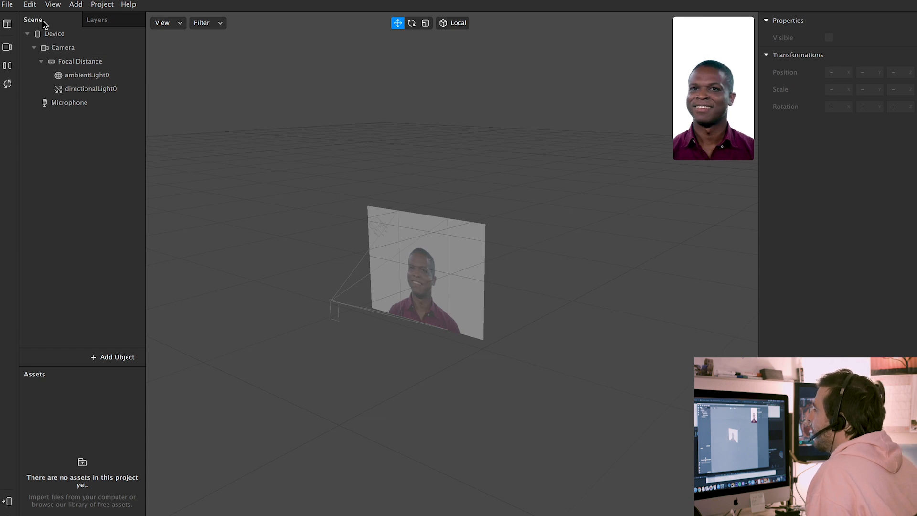
pyautogui.moveTo(367, 256); pyautogui.dragTo(397, 266)
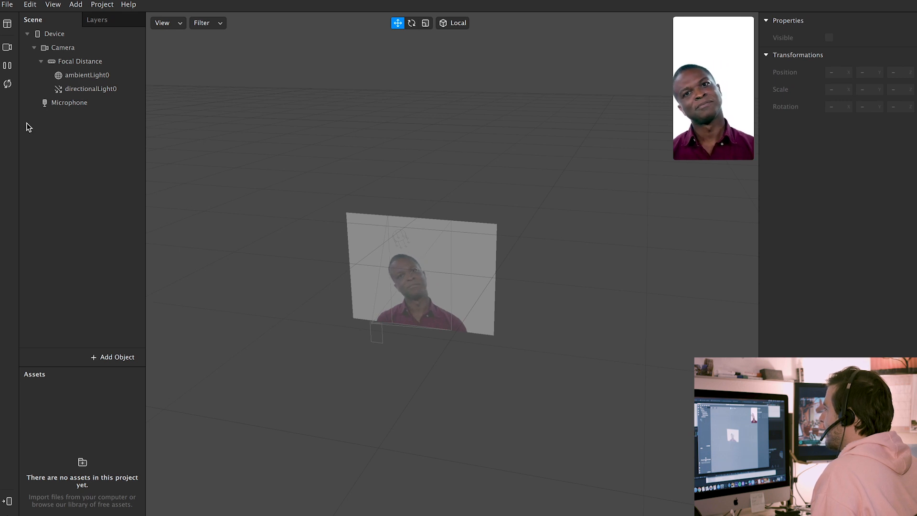
pyautogui.rightClick(50, 143)
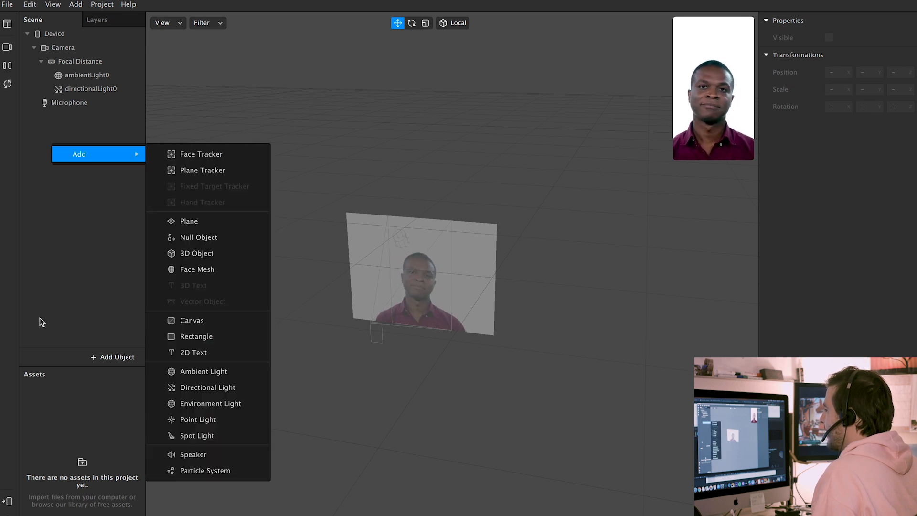
pyautogui.click(39, 317)
pyautogui.click(107, 357)
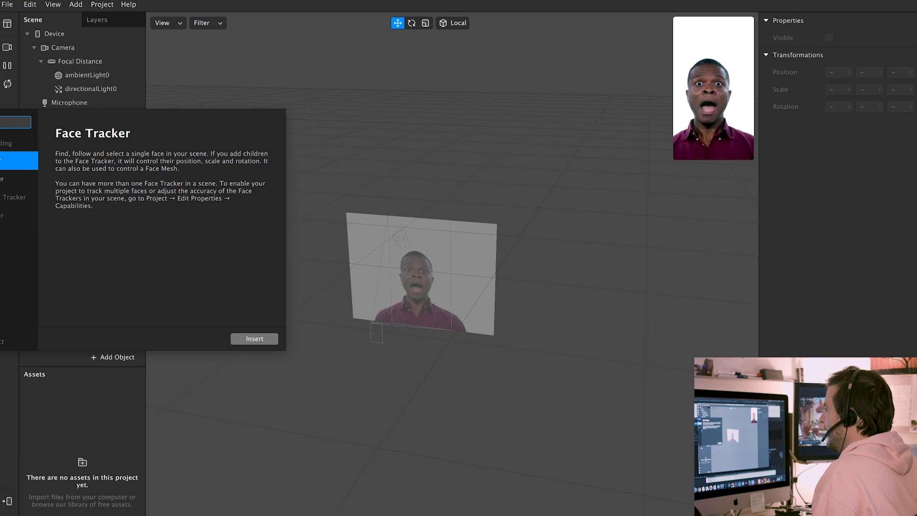
pyautogui.click(139, 33)
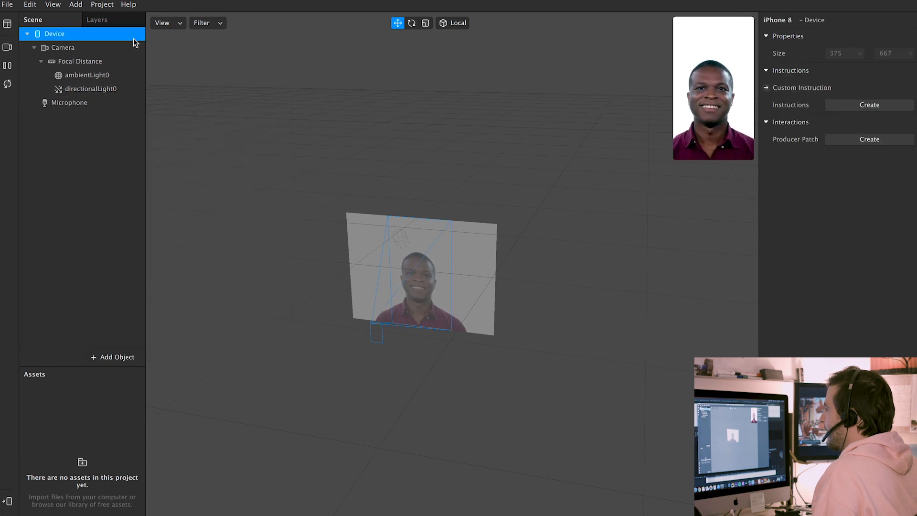
pyautogui.click(76, 4)
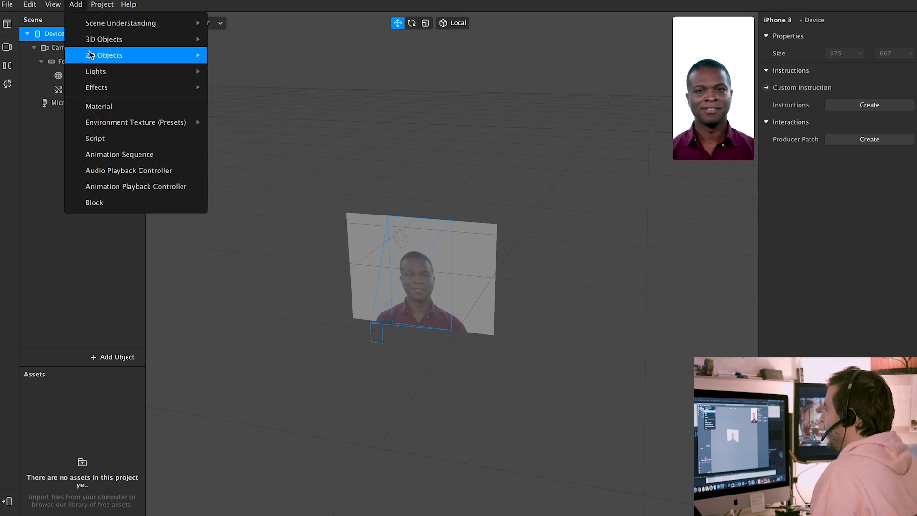
pyautogui.rightClick(49, 175)
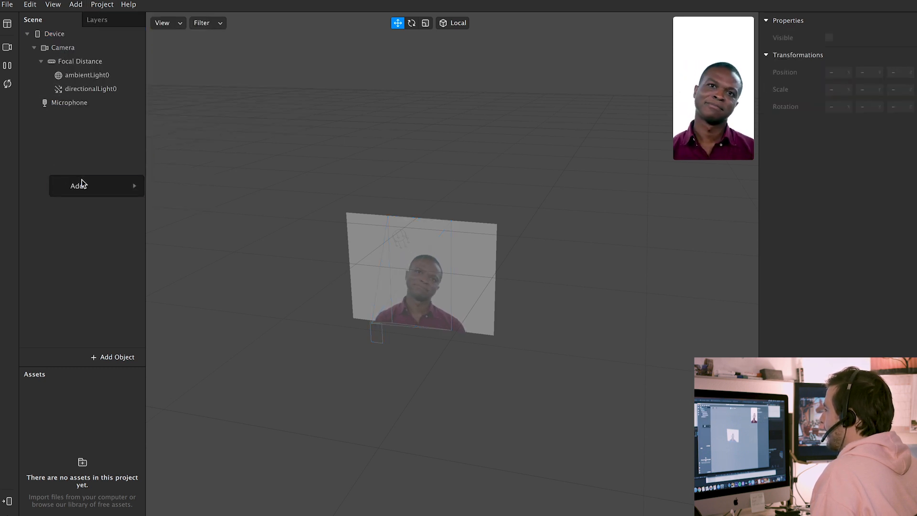
pyautogui.moveTo(119, 187)
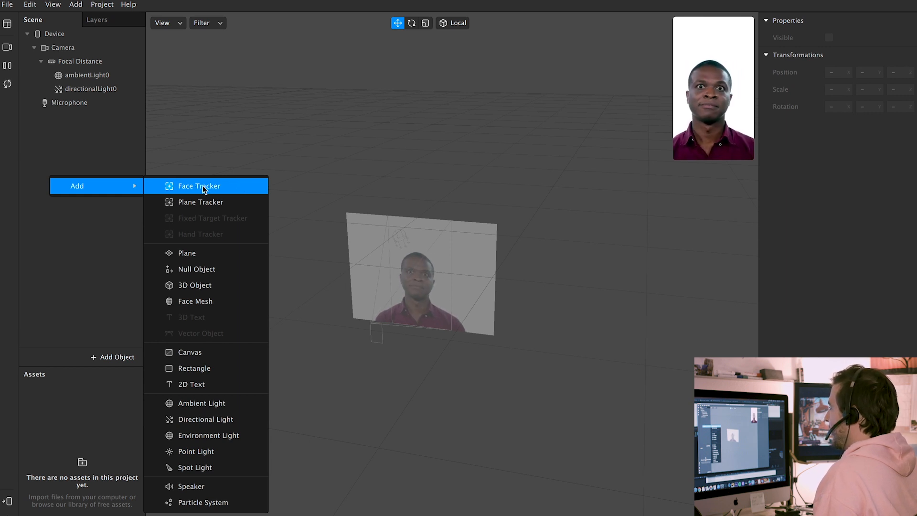
pyautogui.click(217, 187)
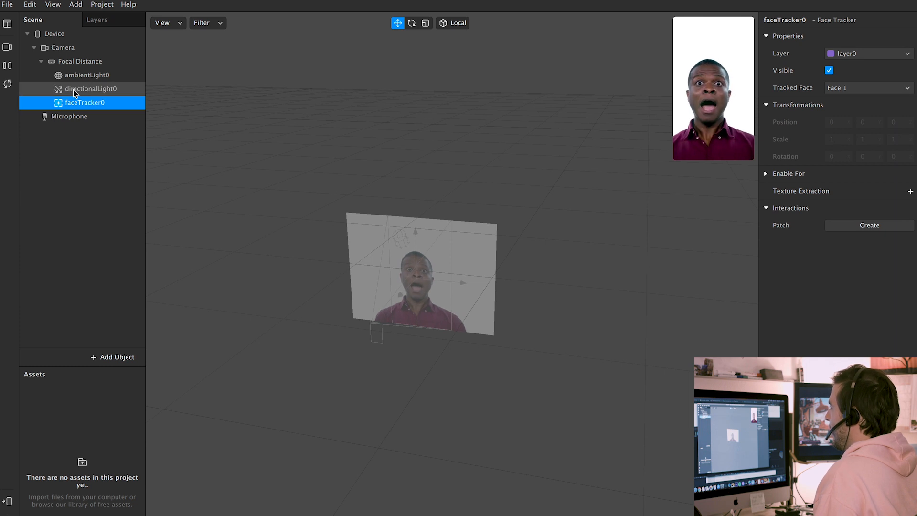
pyautogui.rightClick(80, 105)
pyautogui.click(69, 127)
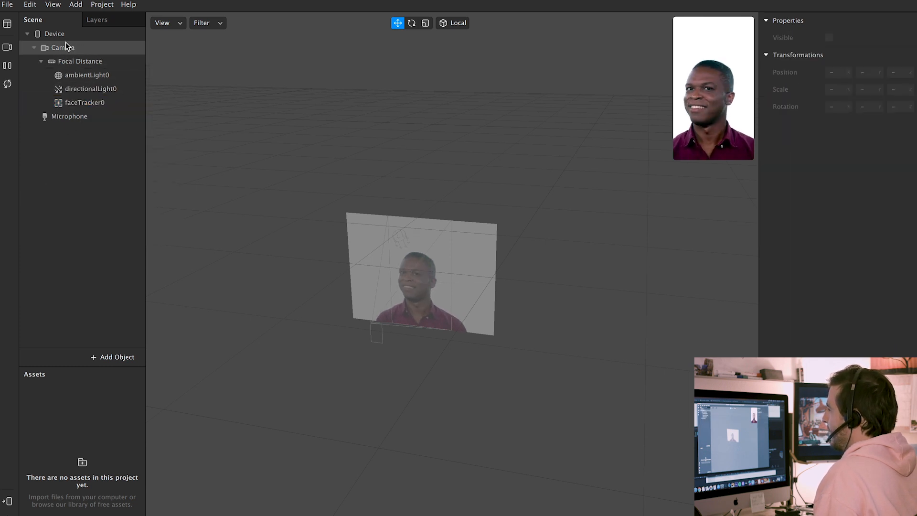
pyautogui.click(77, 103)
pyautogui.rightClick(78, 105)
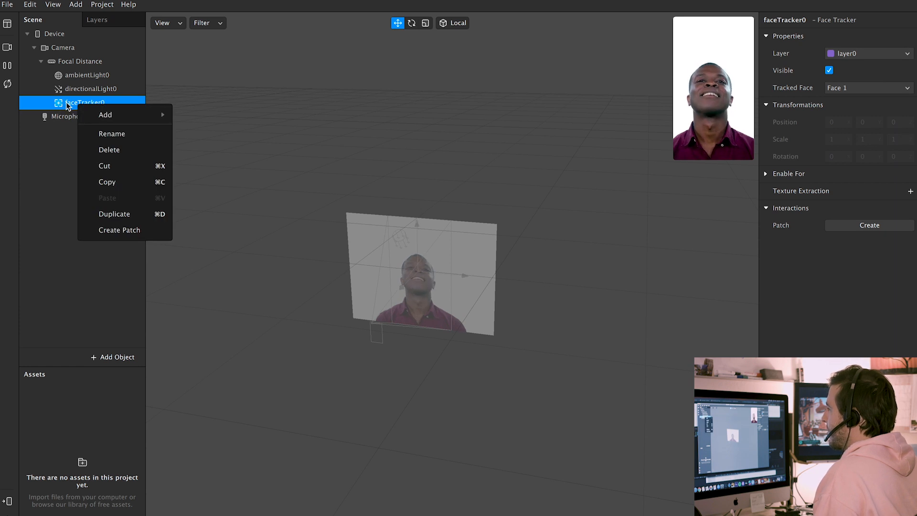
pyautogui.moveTo(117, 116)
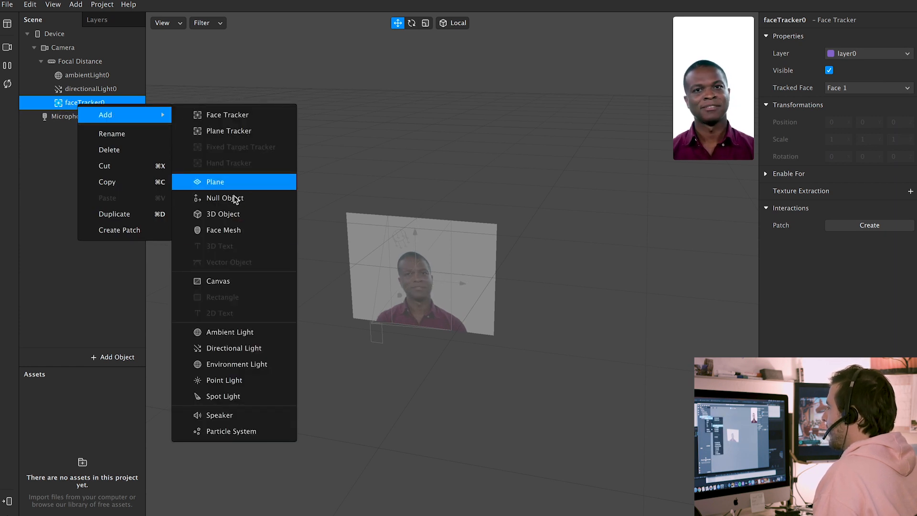
pyautogui.click(234, 230)
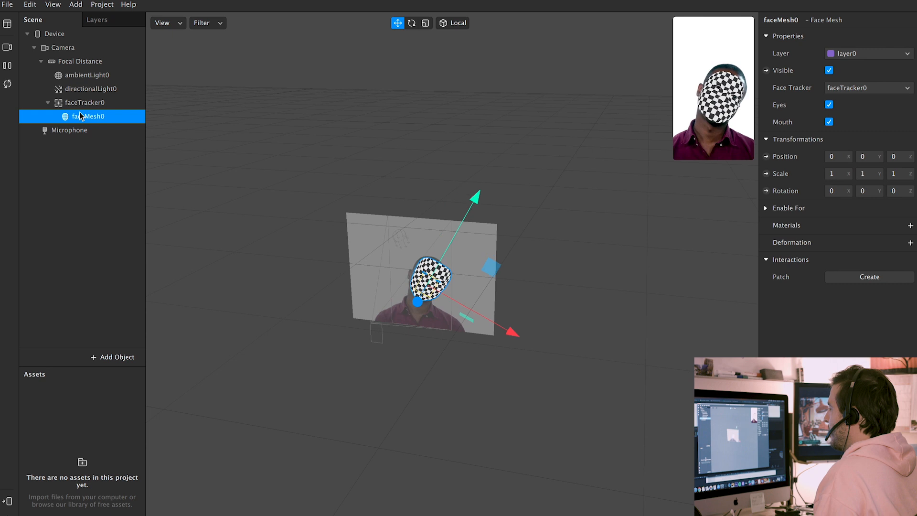
pyautogui.moveTo(712, 89)
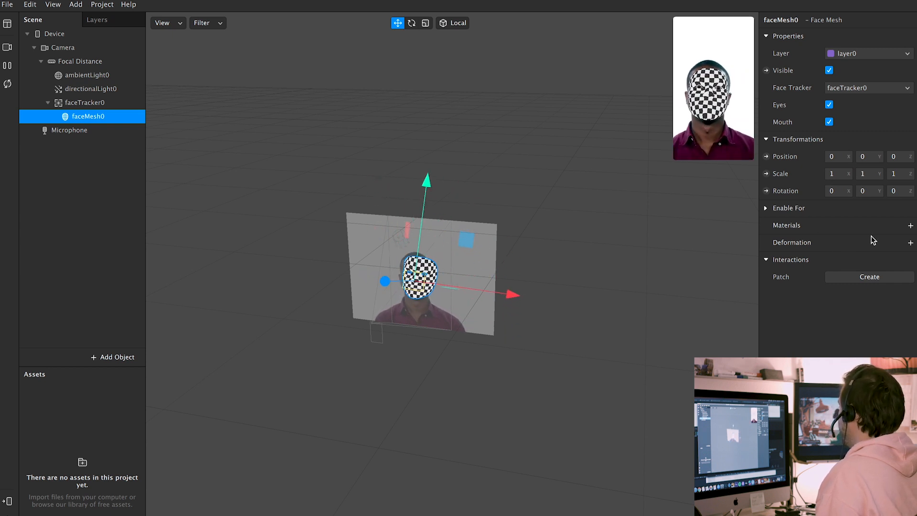
pyautogui.click(72, 103)
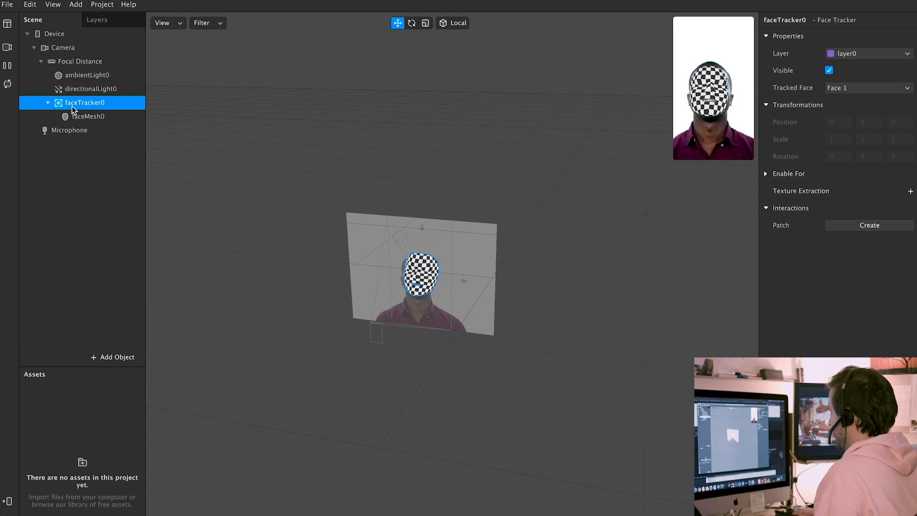
pyautogui.press('Delete')
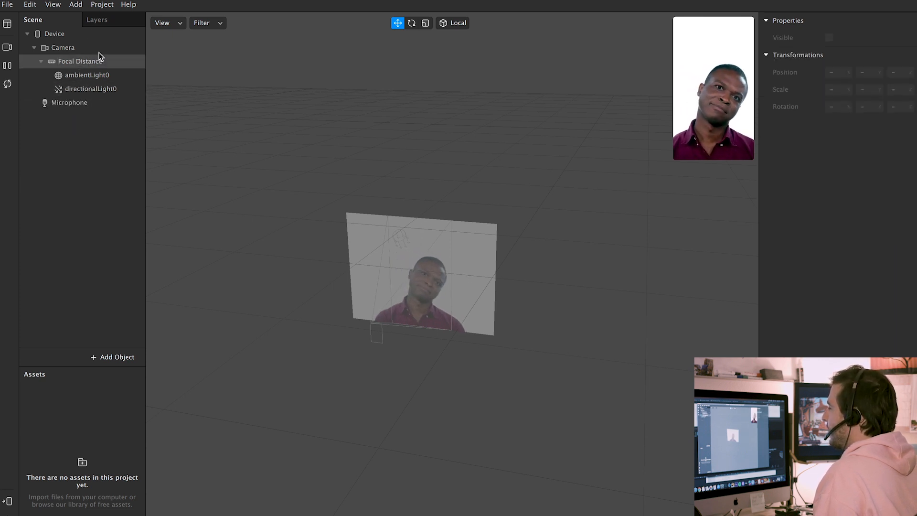
# Add canvas0 under the Camera and orbit the viewport until the canvas plane faces front
pyautogui.rightClick(70, 47)
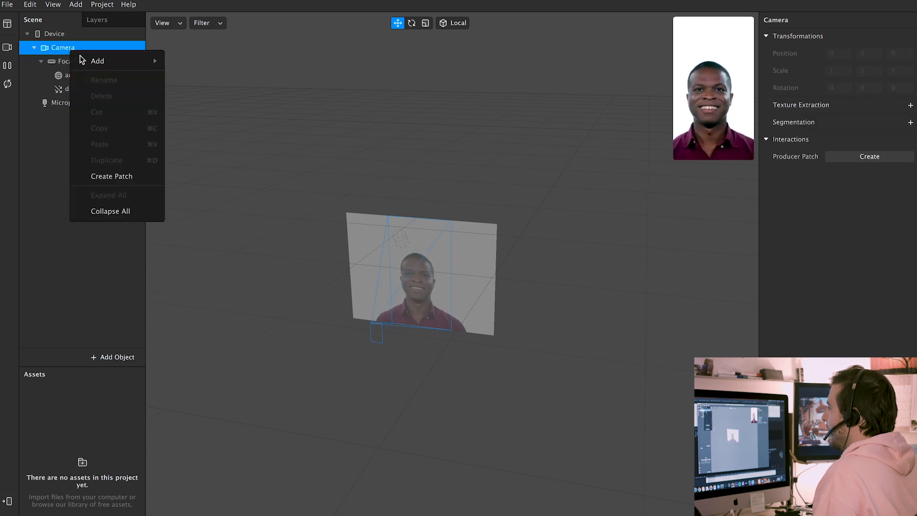
pyautogui.moveTo(76, 61)
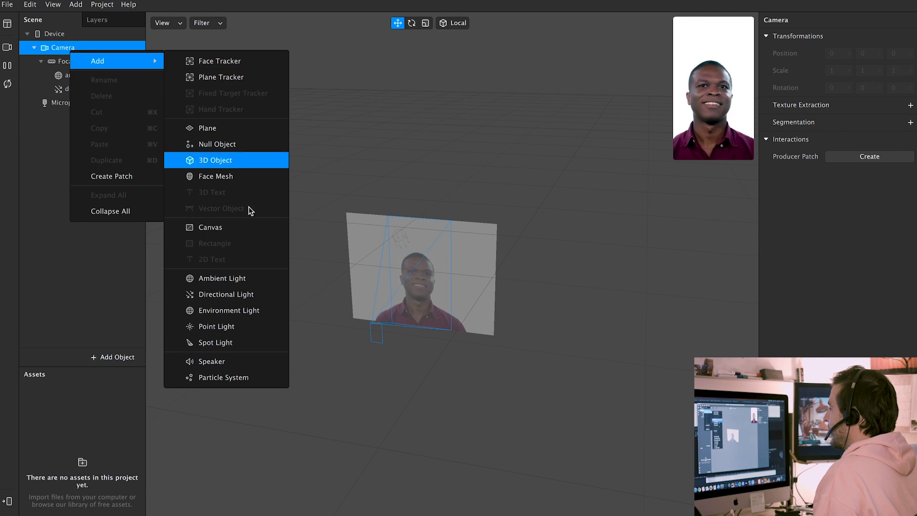
pyautogui.click(237, 226)
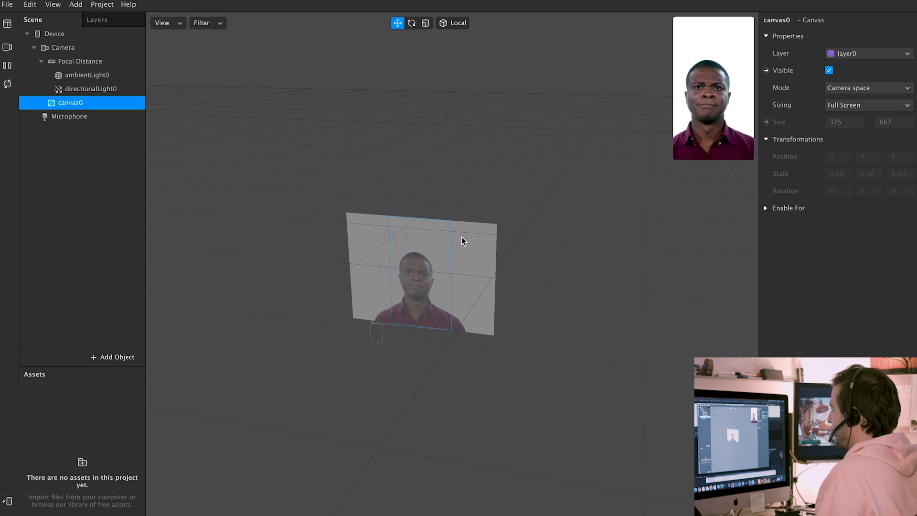
pyautogui.moveTo(426, 288); pyautogui.dragTo(367, 289)
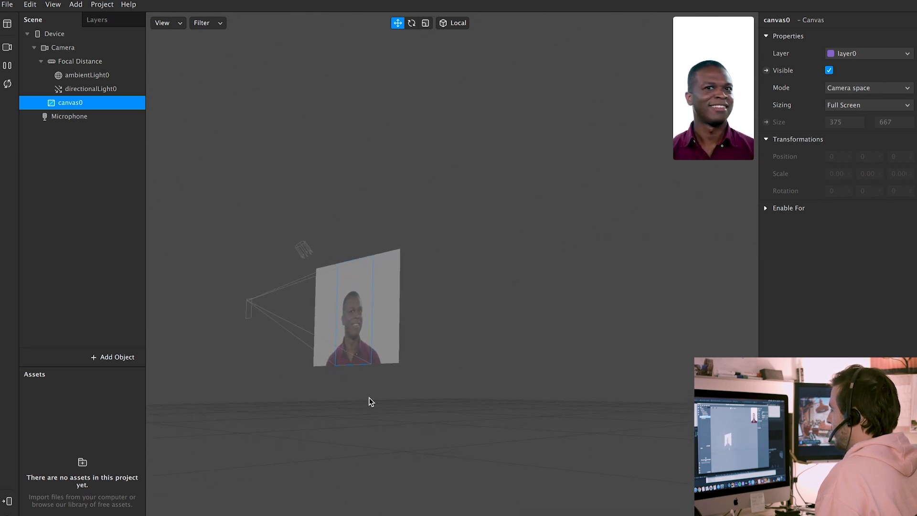
pyautogui.moveTo(360, 282); pyautogui.dragTo(418, 385)
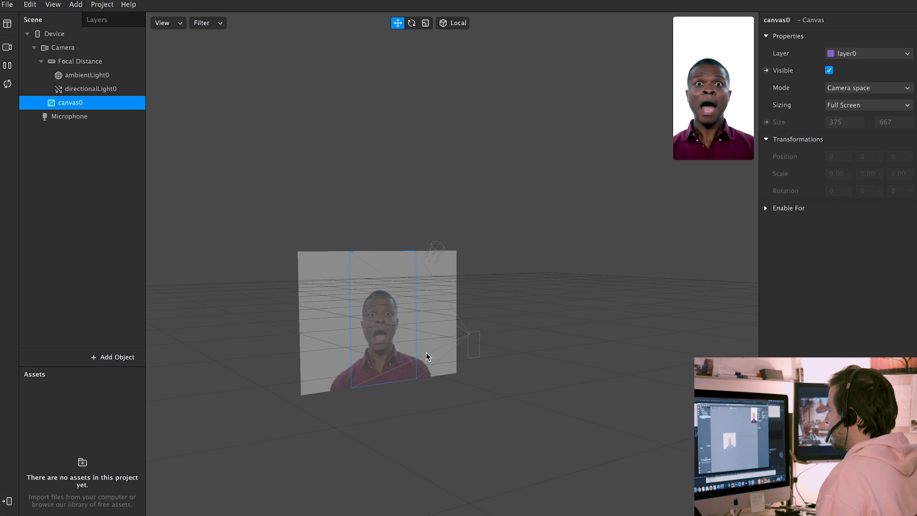
# Add rectangle0 inside canvas0 and place it on a newly created layer
pyautogui.rightClick(71, 102)
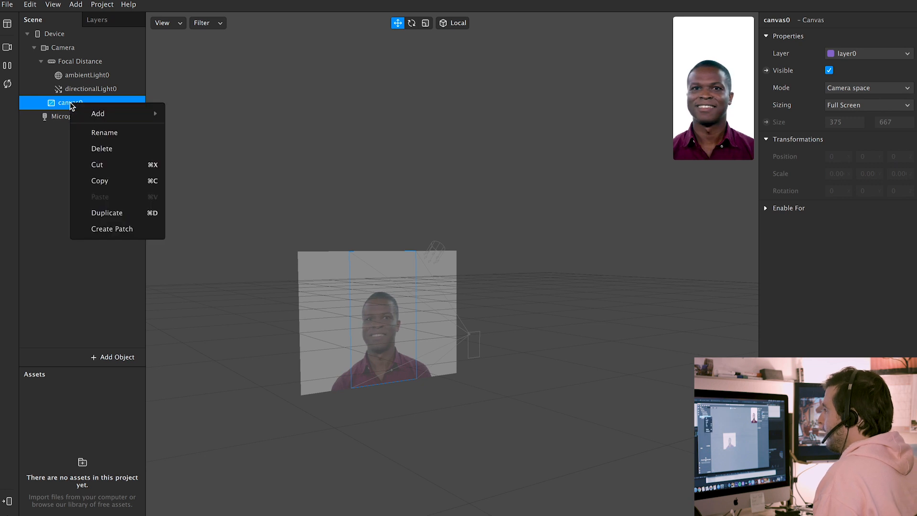
pyautogui.moveTo(92, 114)
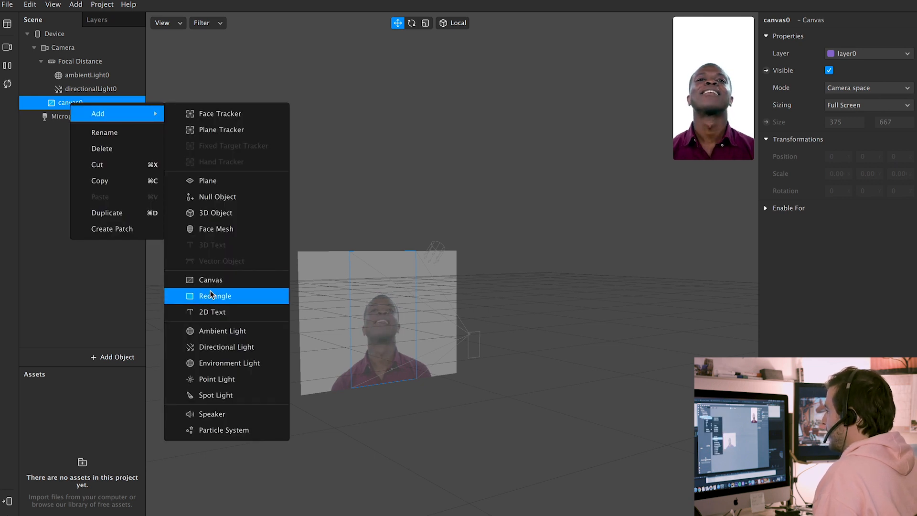
pyautogui.click(241, 297)
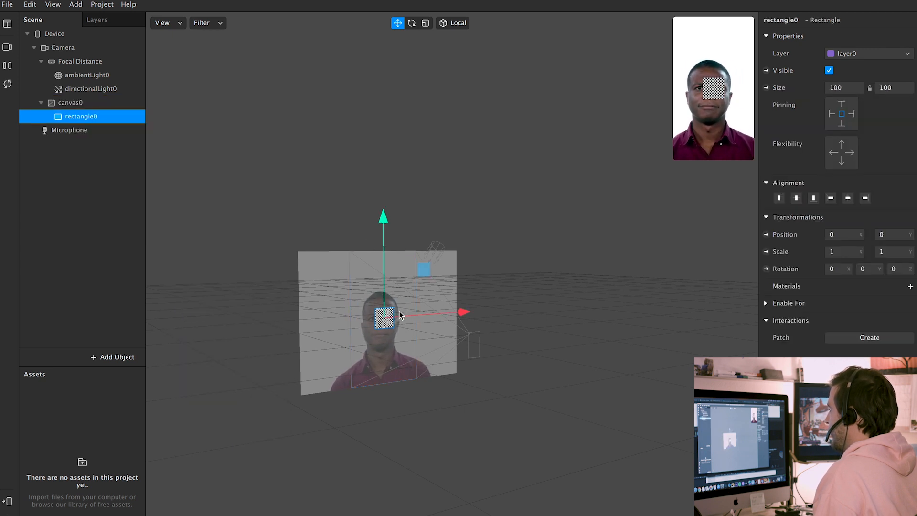
pyautogui.moveTo(747, 103)
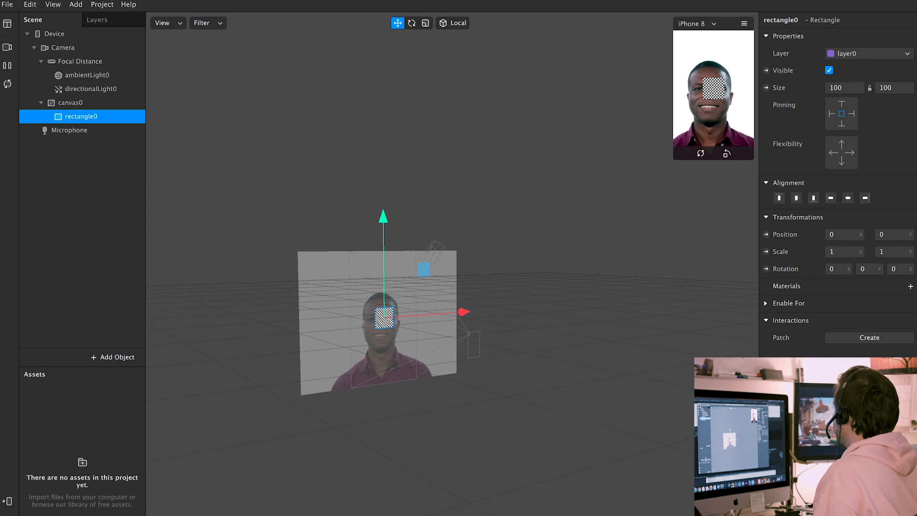
pyautogui.click(850, 53)
pyautogui.click(855, 68)
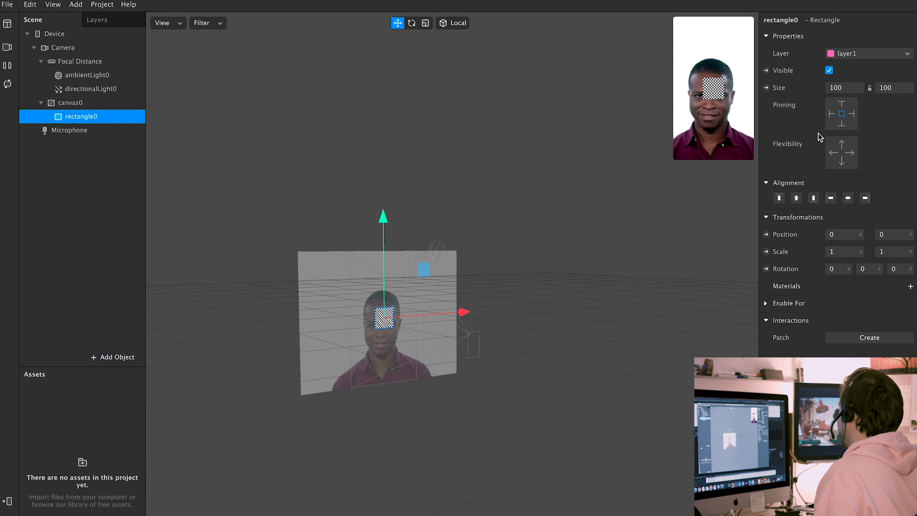
# Set rectangle0's width and height to Fill so it covers canvas0 at 375 × 667
pyautogui.click(845, 88)
pyautogui.click(844, 104)
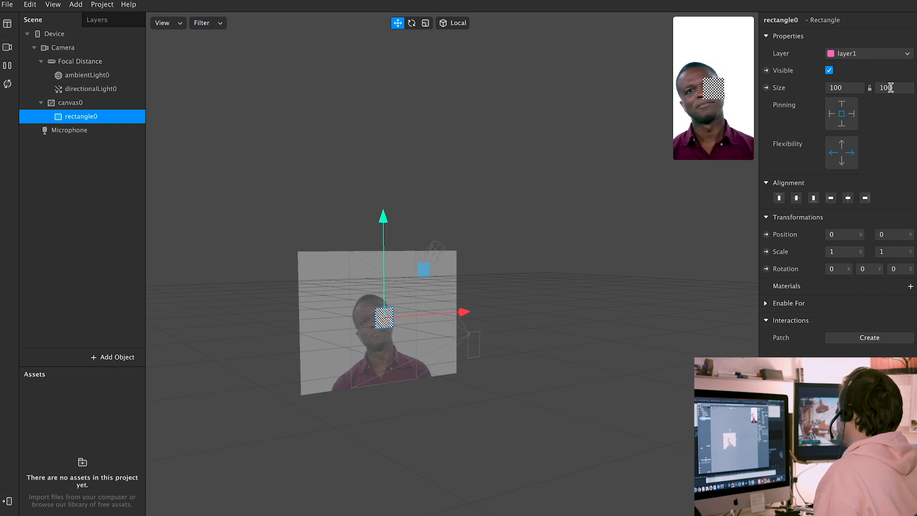
pyautogui.click(893, 88)
pyautogui.click(887, 107)
pyautogui.click(847, 88)
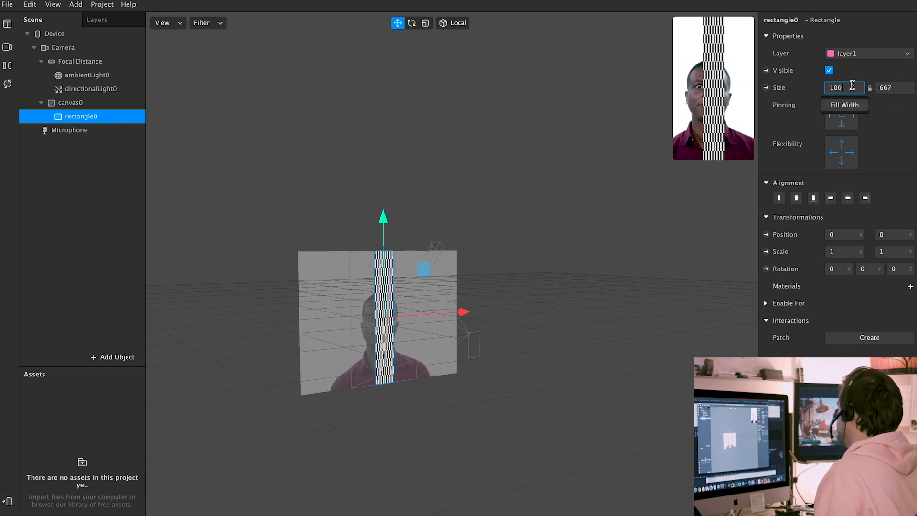
pyautogui.click(847, 103)
pyautogui.moveTo(683, 30)
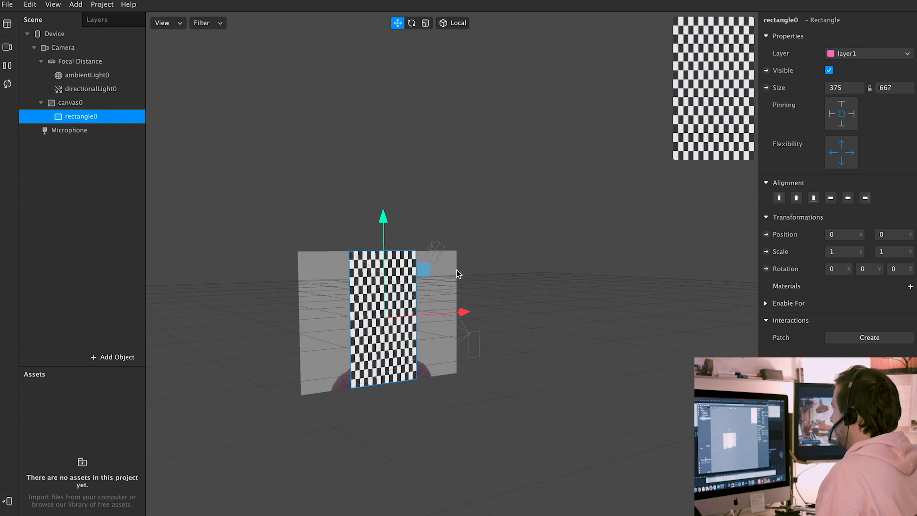
pyautogui.click(55, 189)
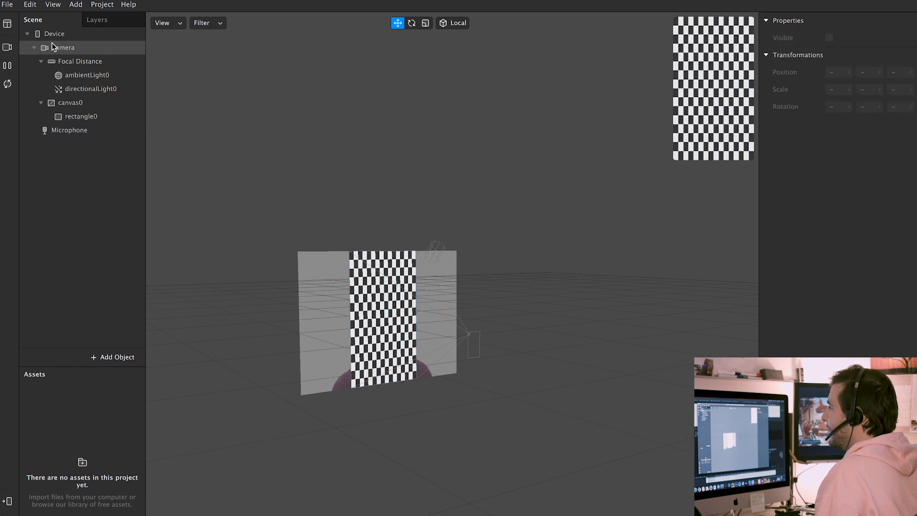
pyautogui.click(76, 48)
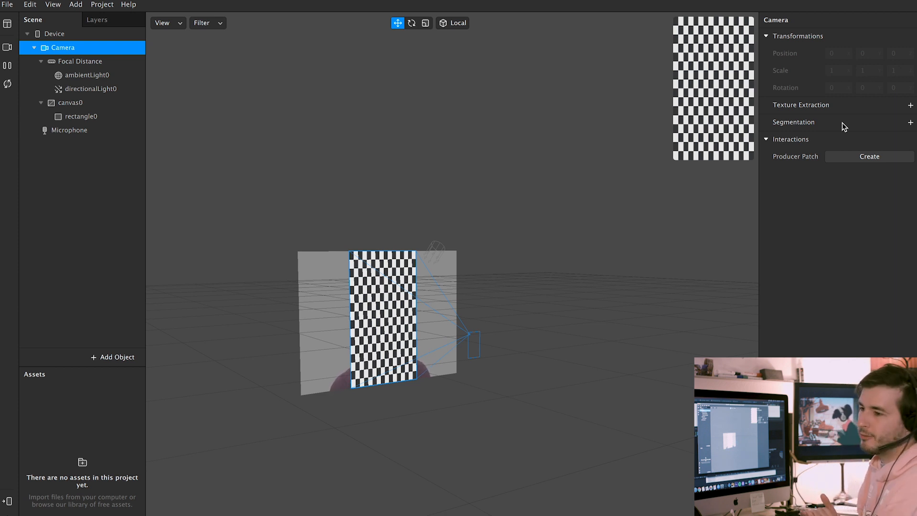
# Add texture extraction to the Camera, creating cameraTexture0 in the assets
pyautogui.click(910, 106)
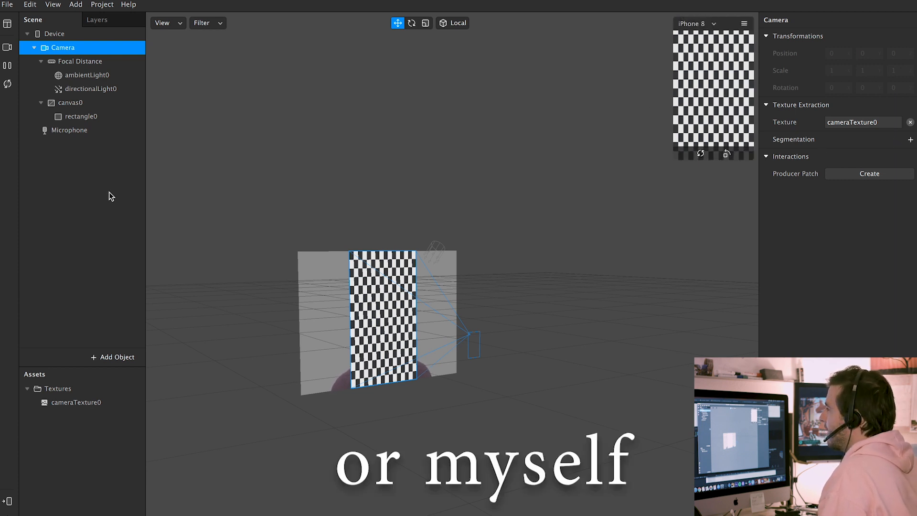
pyautogui.click(69, 120)
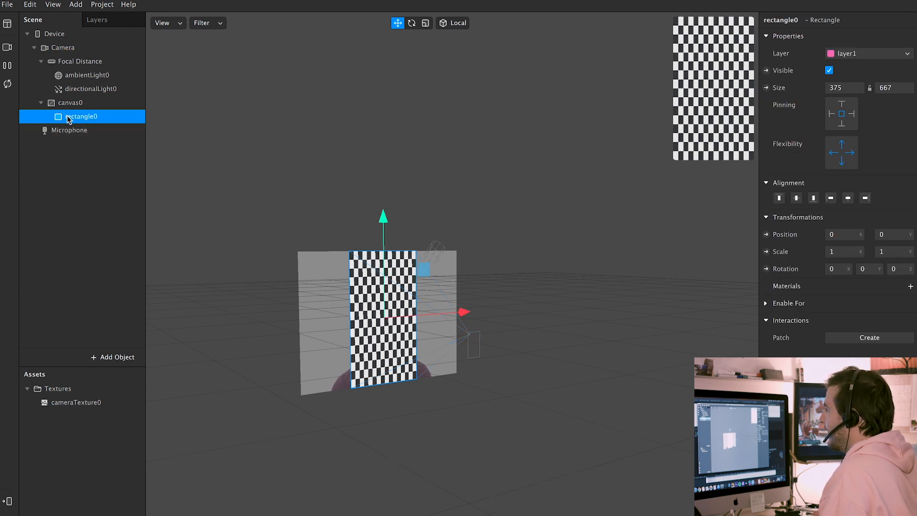
# Give rectangle0 a new material, material0, and show material0's settings
pyautogui.click(72, 103)
pyautogui.click(106, 118)
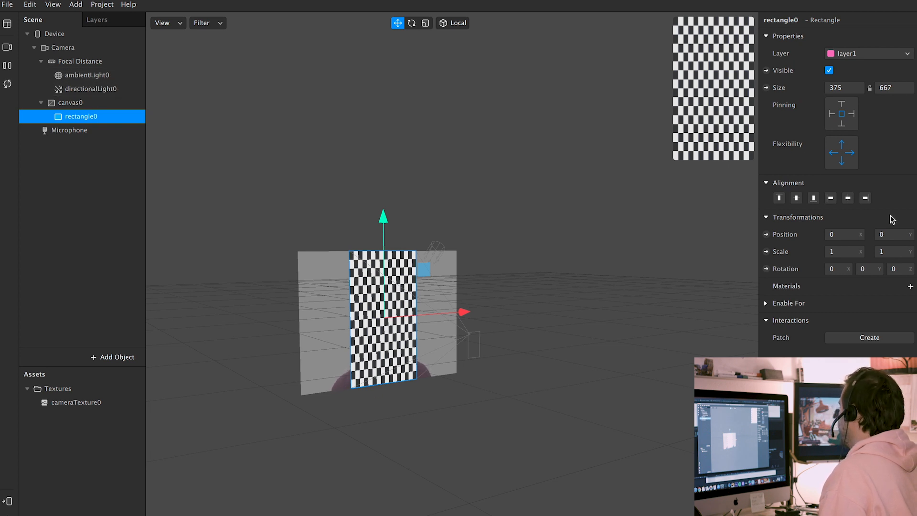
pyautogui.click(910, 286)
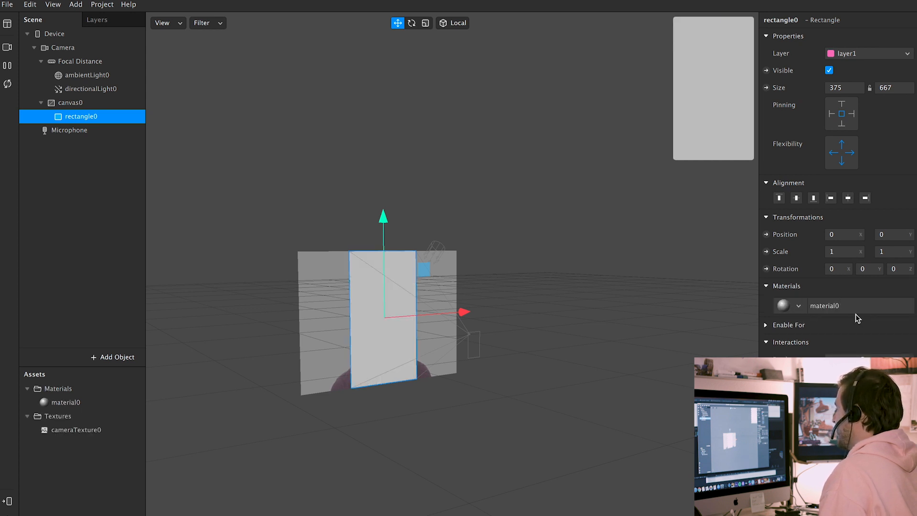
pyautogui.click(64, 404)
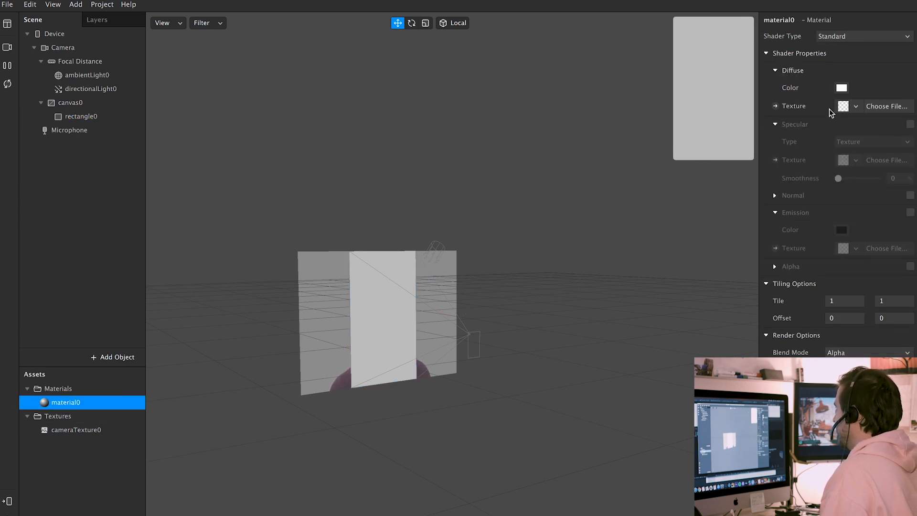
# Try Flat shading on material0, revert it to Standard, and open the Diffuse Texture choices
pyautogui.click(852, 37)
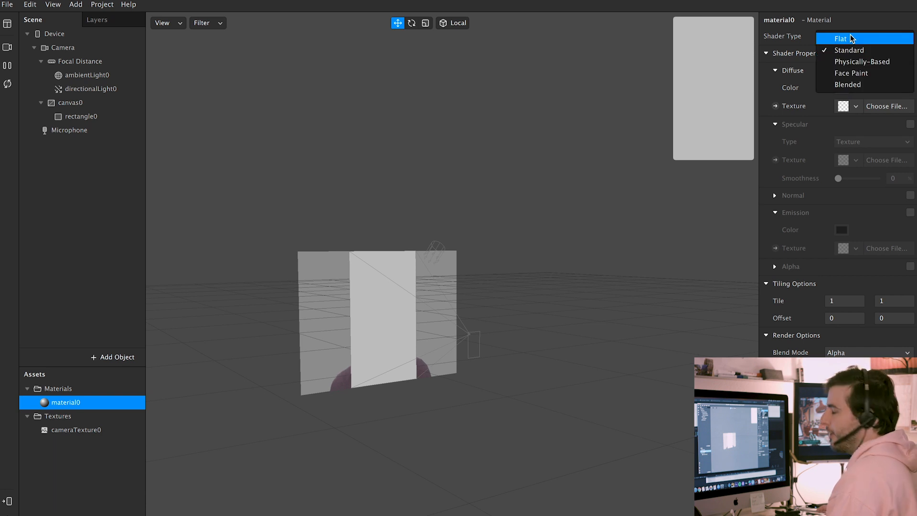
pyautogui.click(852, 39)
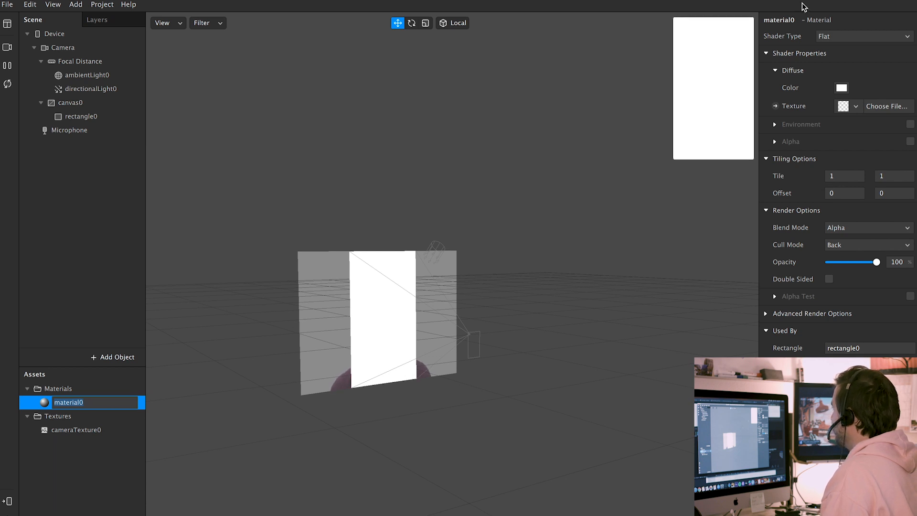
pyautogui.click(866, 38)
pyautogui.click(865, 50)
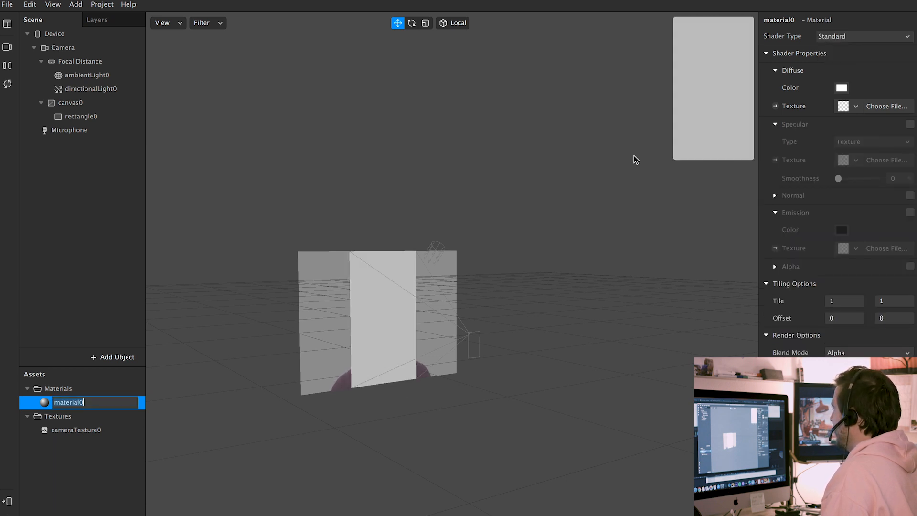
pyautogui.click(859, 37)
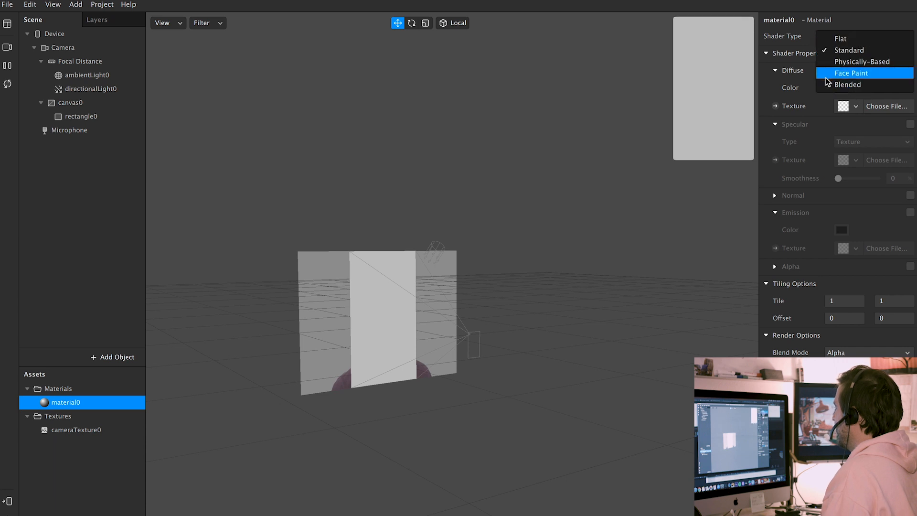
pyautogui.click(848, 12)
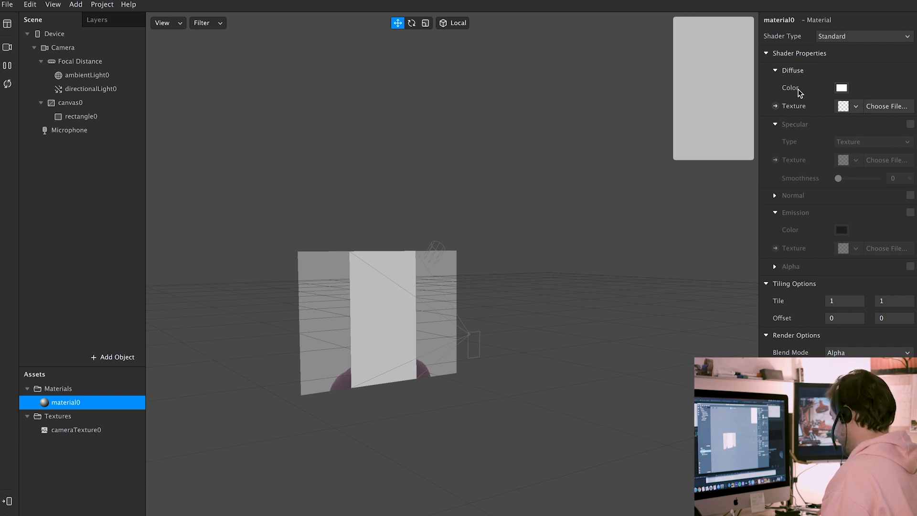
pyautogui.click(856, 107)
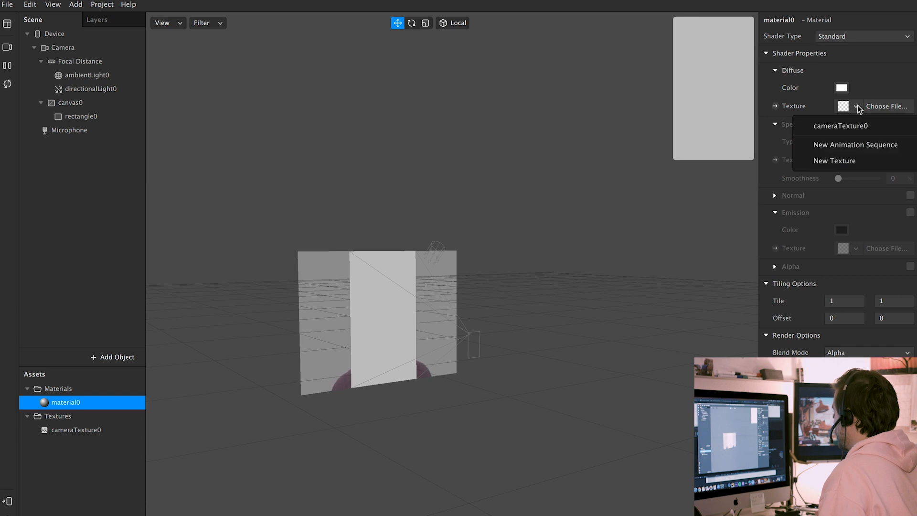
# Set material0's diffuse texture to cameraTexture0 so rectangle0 shows the camera feed
pyautogui.click(854, 130)
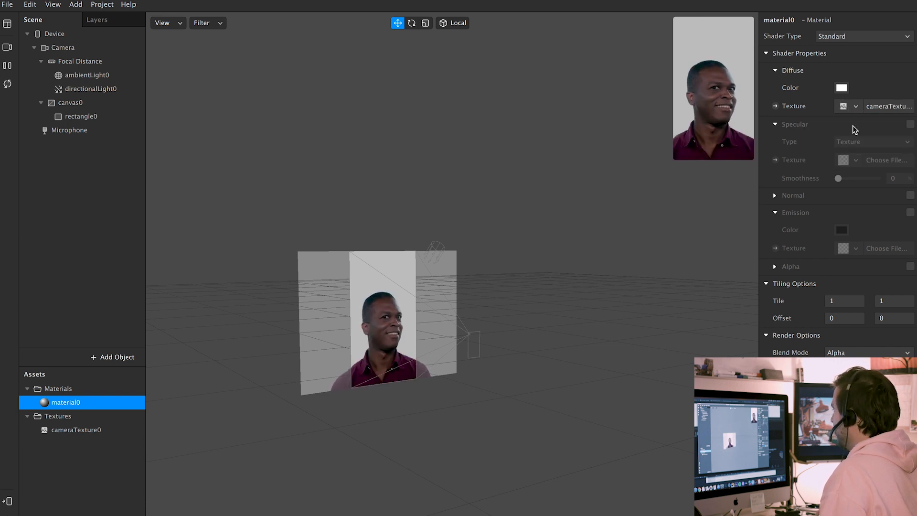
pyautogui.click(857, 107)
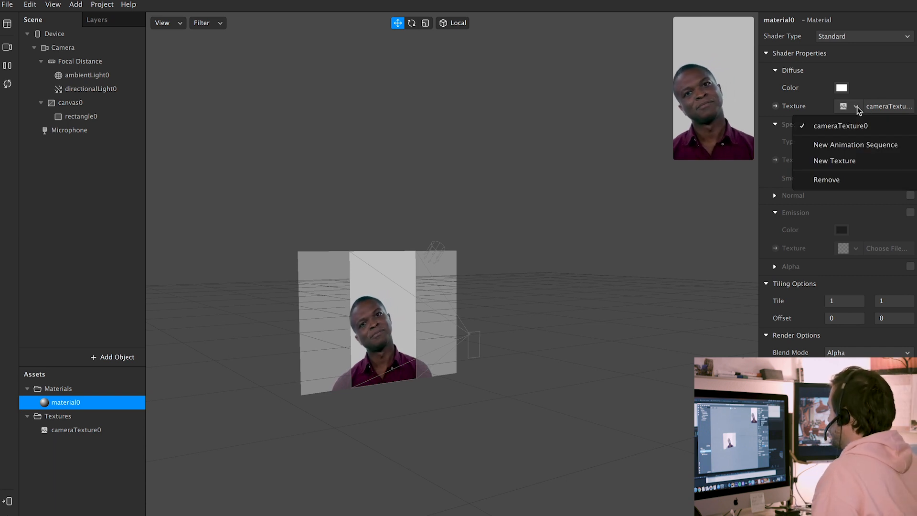
pyautogui.click(908, 96)
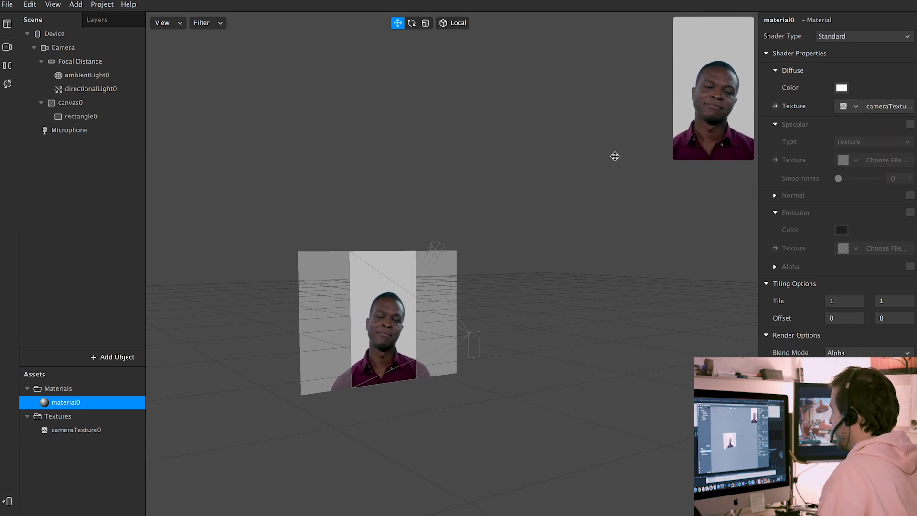
pyautogui.click(95, 430)
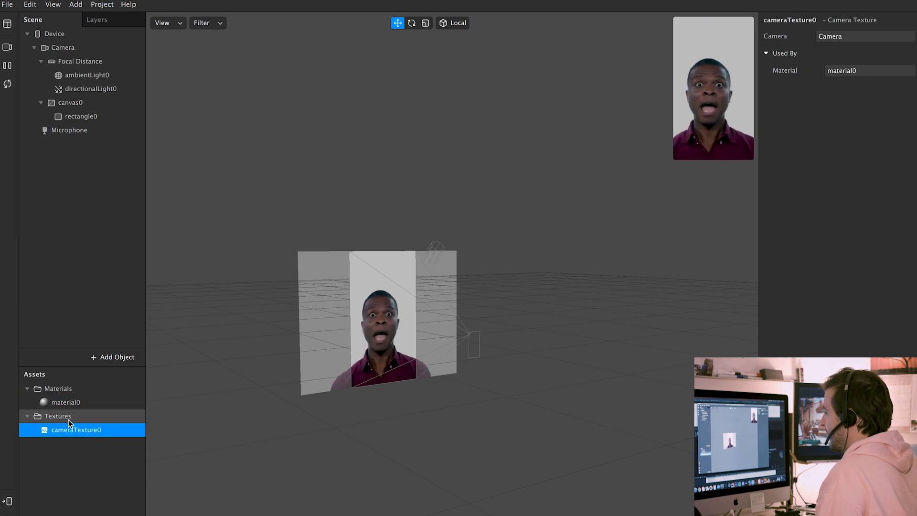
pyautogui.click(79, 402)
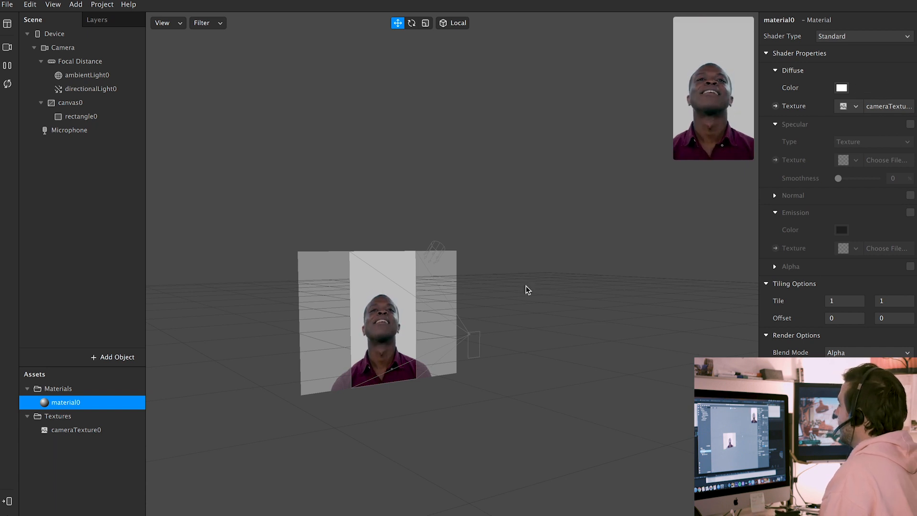
# Toggle rectangle0's visibility off and on several times, leaving it visible
pyautogui.click(81, 116)
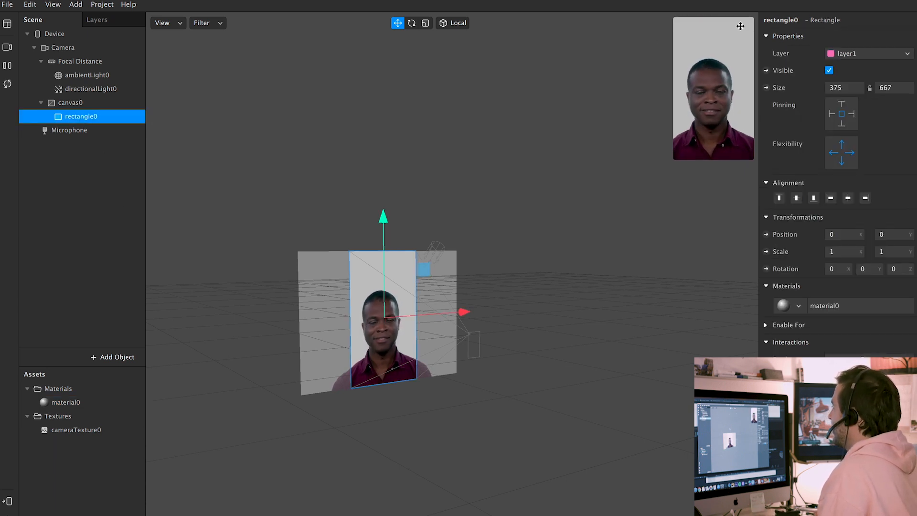
pyautogui.click(829, 71)
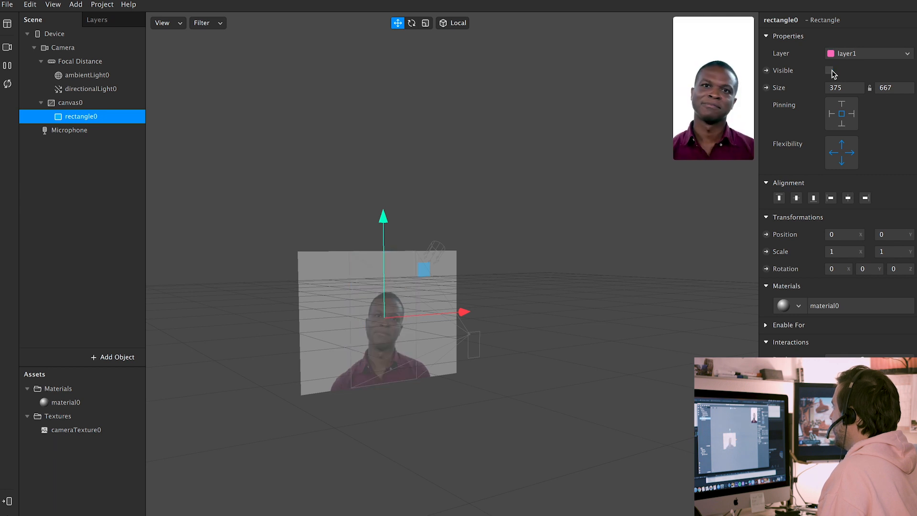
pyautogui.click(830, 71)
pyautogui.click(830, 70)
pyautogui.click(830, 70)
pyautogui.click(831, 71)
pyautogui.click(831, 70)
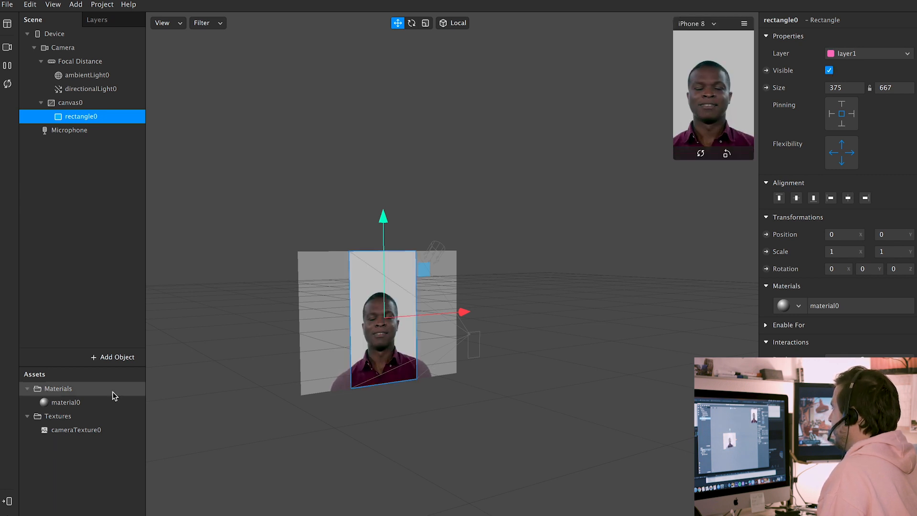
# Review material0's shader types, select the directional light, and re-check rectangle0's visibility
pyautogui.click(98, 399)
pyautogui.click(844, 37)
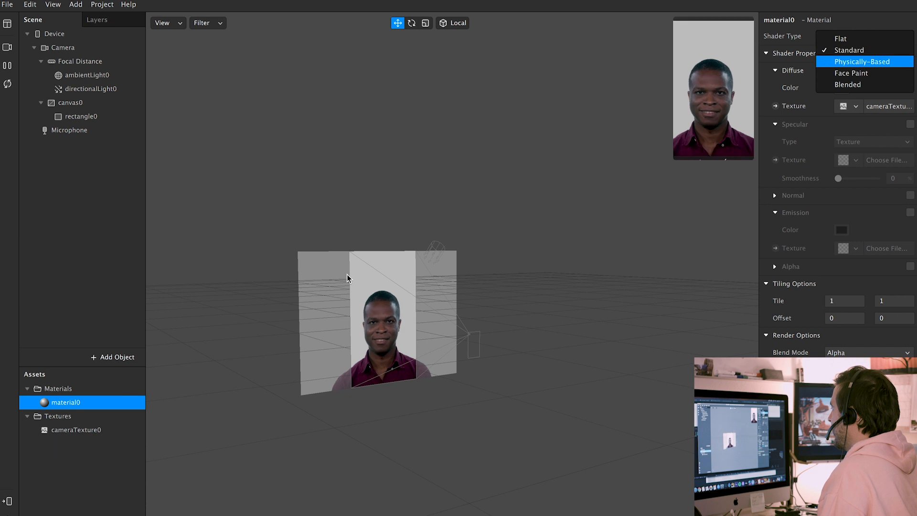
pyautogui.click(449, 250)
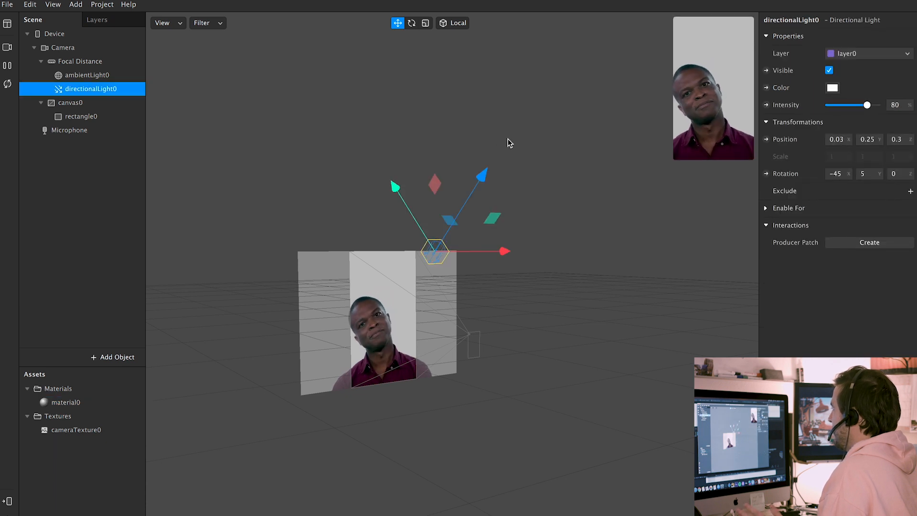
pyautogui.click(81, 116)
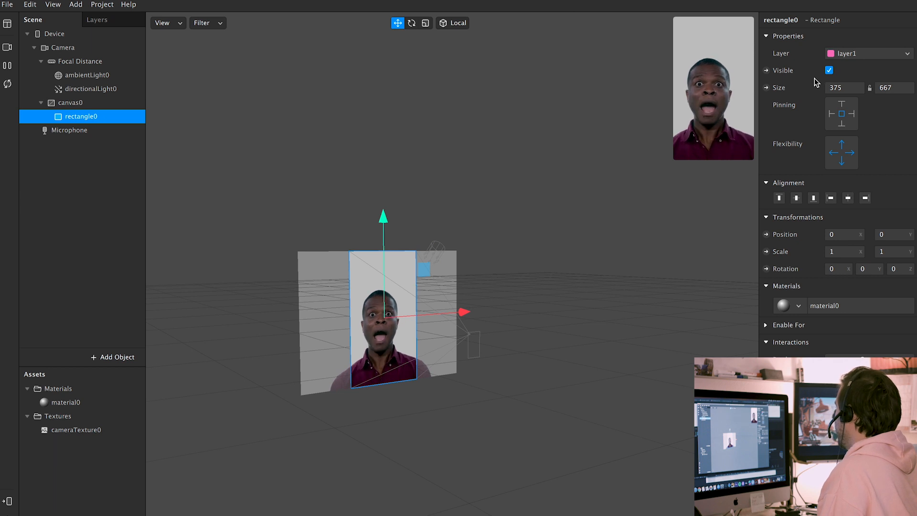
pyautogui.click(831, 72)
pyautogui.click(830, 71)
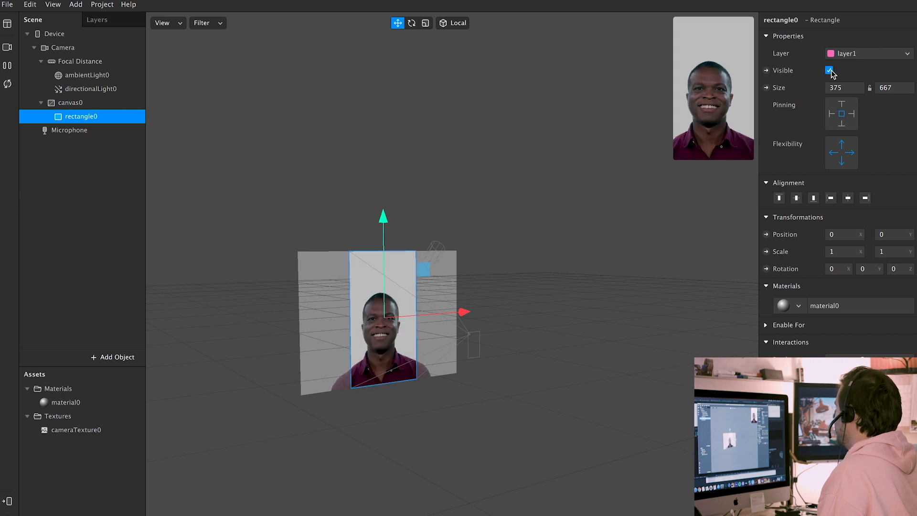
pyautogui.click(67, 106)
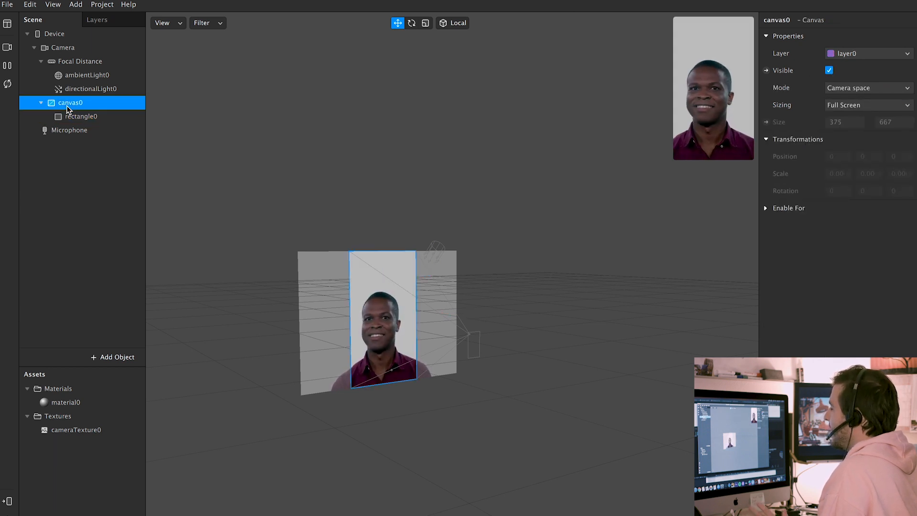
pyautogui.click(94, 116)
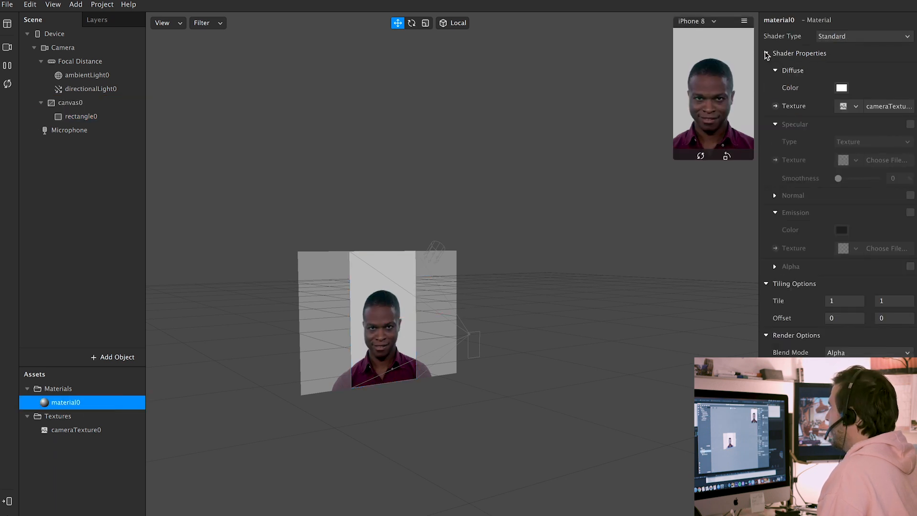
# Switch material0 to the Flat shader and toggle rectangle0's visibility, leaving it visible
pyautogui.click(846, 36)
pyautogui.click(844, 42)
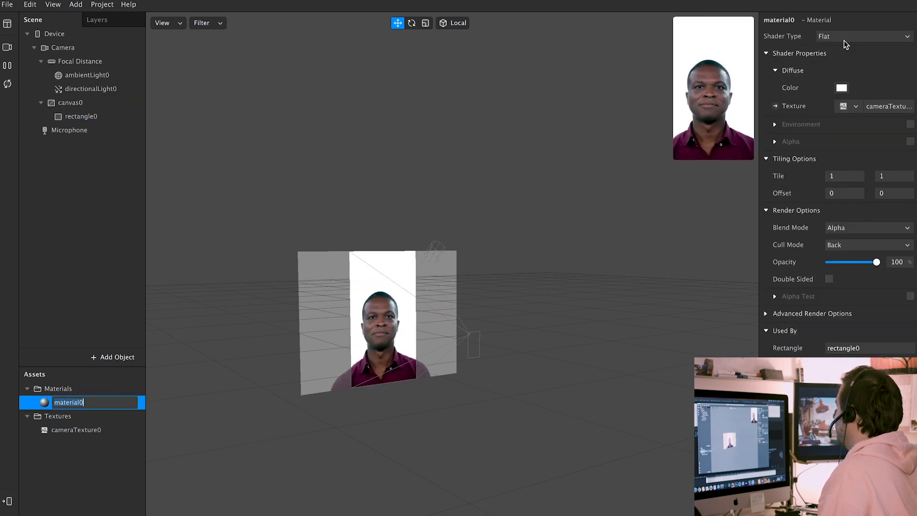
pyautogui.click(110, 117)
pyautogui.click(830, 70)
pyautogui.click(829, 71)
pyautogui.click(829, 71)
pyautogui.click(830, 71)
pyautogui.click(829, 71)
pyautogui.click(830, 70)
pyautogui.click(830, 70)
pyautogui.click(829, 71)
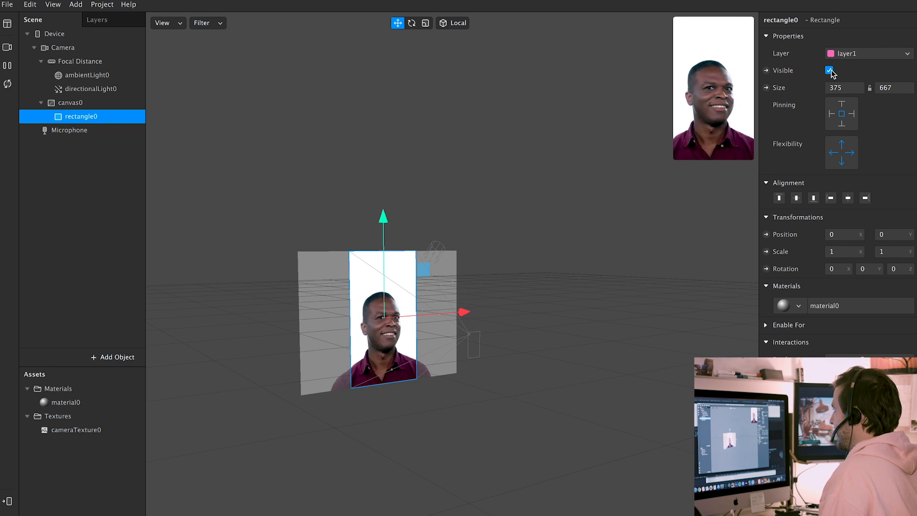
pyautogui.click(72, 118)
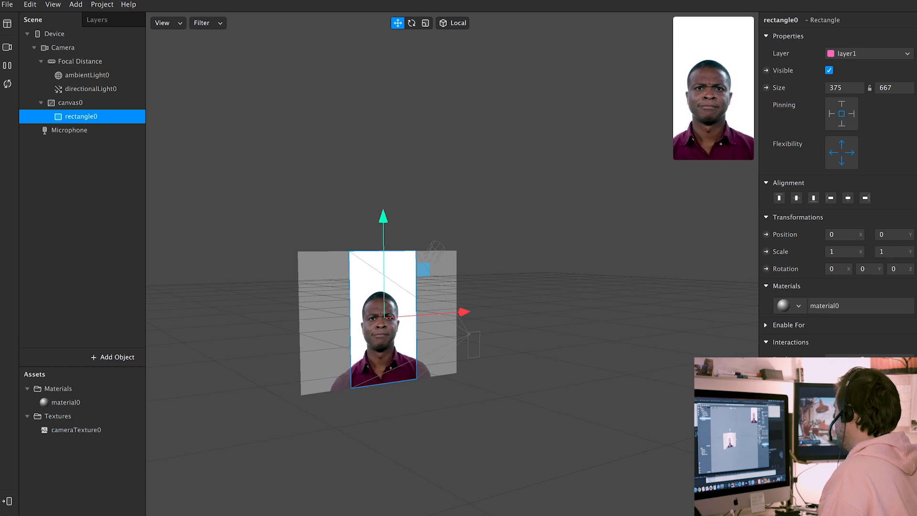
# Create an Object Tap patch for rectangle0 and arrange both patches in the graph
pyautogui.click(860, 375)
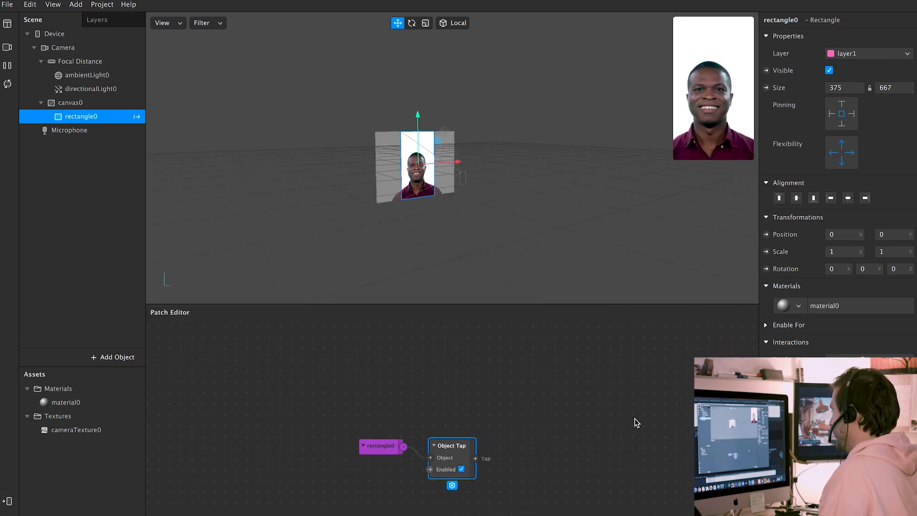
pyautogui.moveTo(580, 436); pyautogui.dragTo(552, 453)
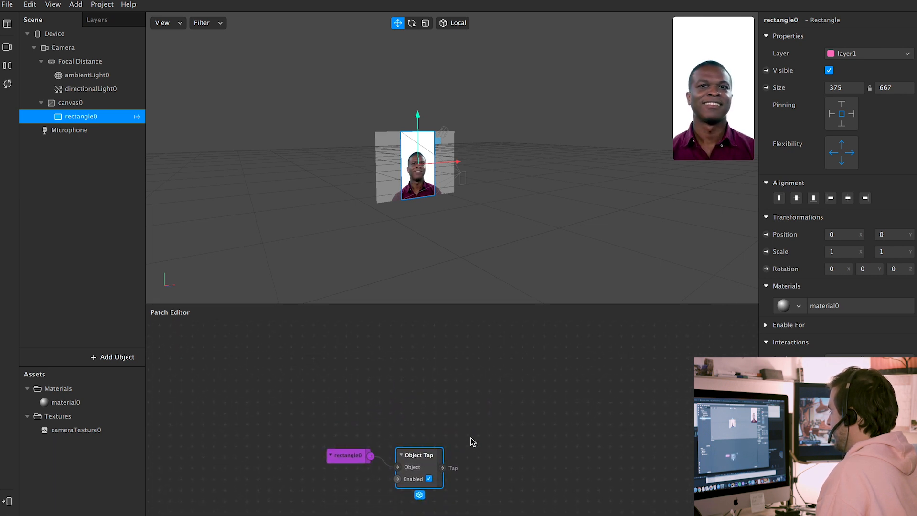
pyautogui.moveTo(359, 457); pyautogui.dragTo(287, 478)
pyautogui.moveTo(431, 456); pyautogui.dragTo(458, 465)
pyautogui.moveTo(287, 480); pyautogui.dragTo(237, 479)
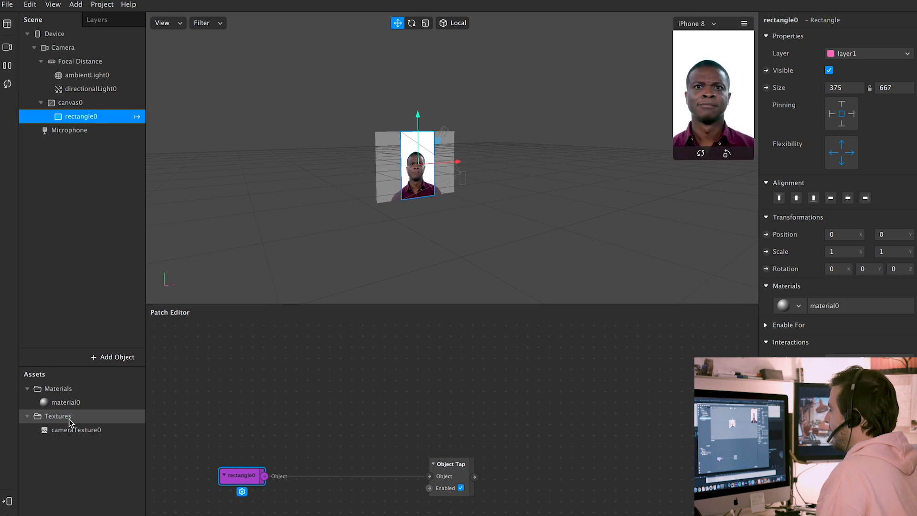
# Switch material0 back to the Standard shader and reposition the Object Tap and rectangle0 patches
pyautogui.click(80, 404)
pyautogui.click(865, 39)
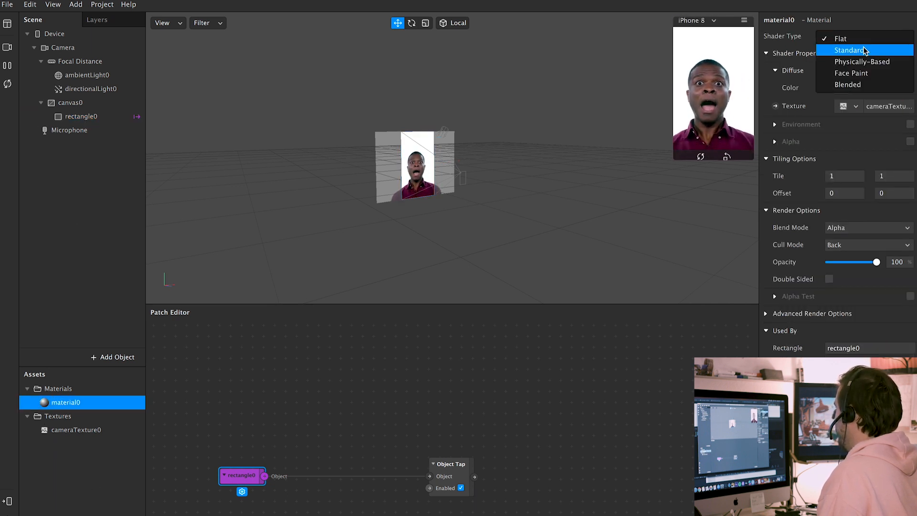
pyautogui.click(865, 49)
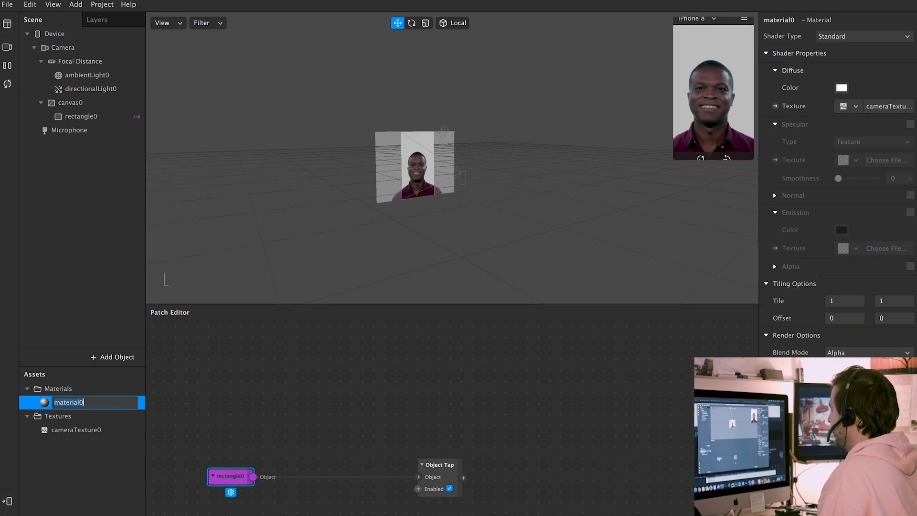
pyautogui.moveTo(426, 459); pyautogui.dragTo(337, 459)
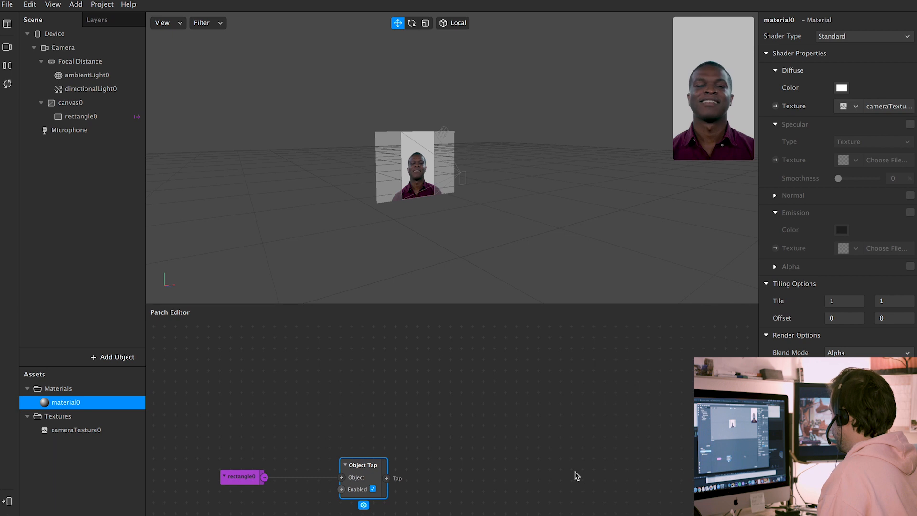
pyautogui.scroll(-2, 363, 465)
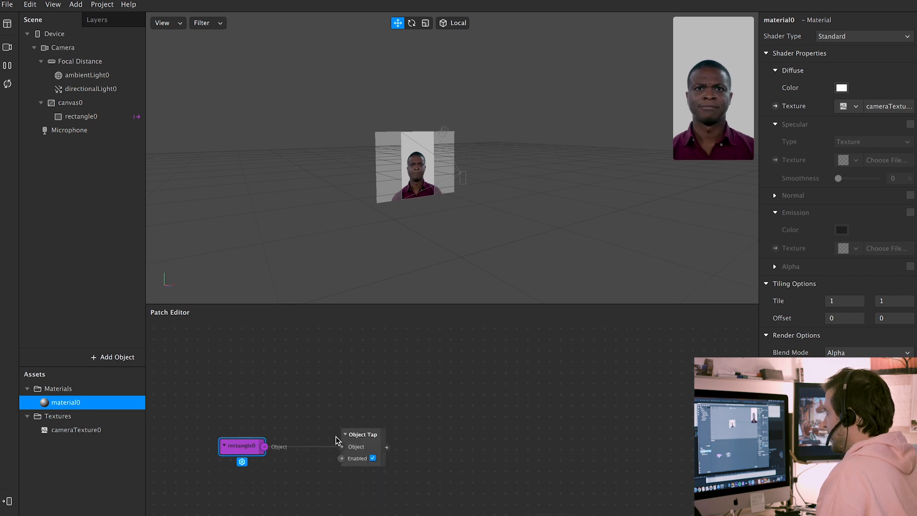
pyautogui.moveTo(229, 447); pyautogui.dragTo(272, 448)
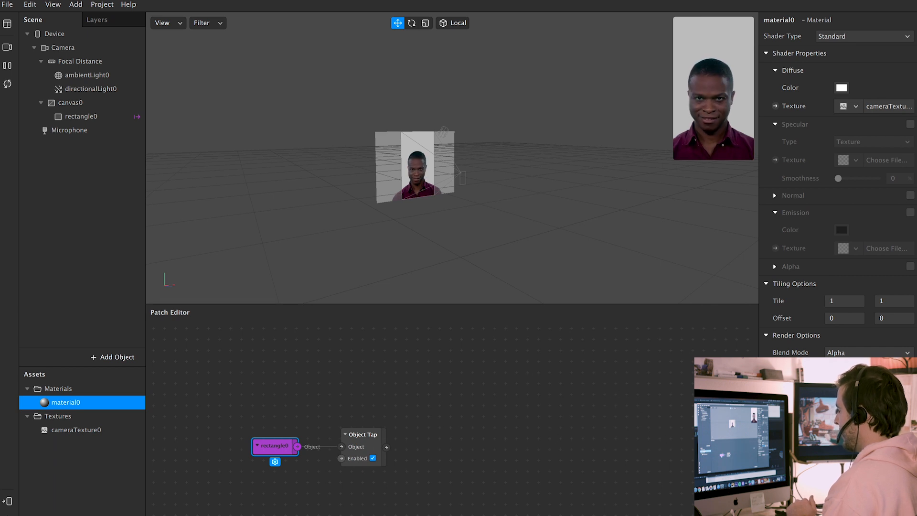
# Toggle the Object Tap patch's Enabled option off and back on
pyautogui.click(365, 438)
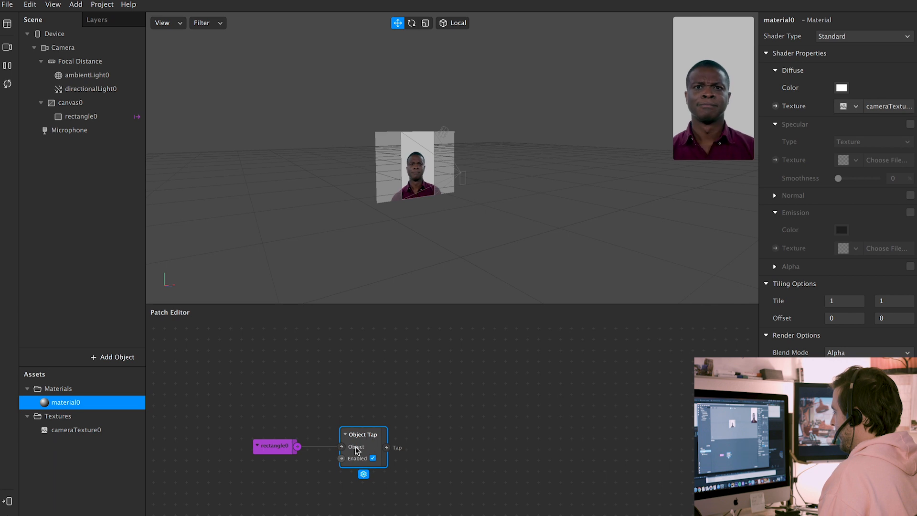
pyautogui.click(373, 459)
pyautogui.click(373, 458)
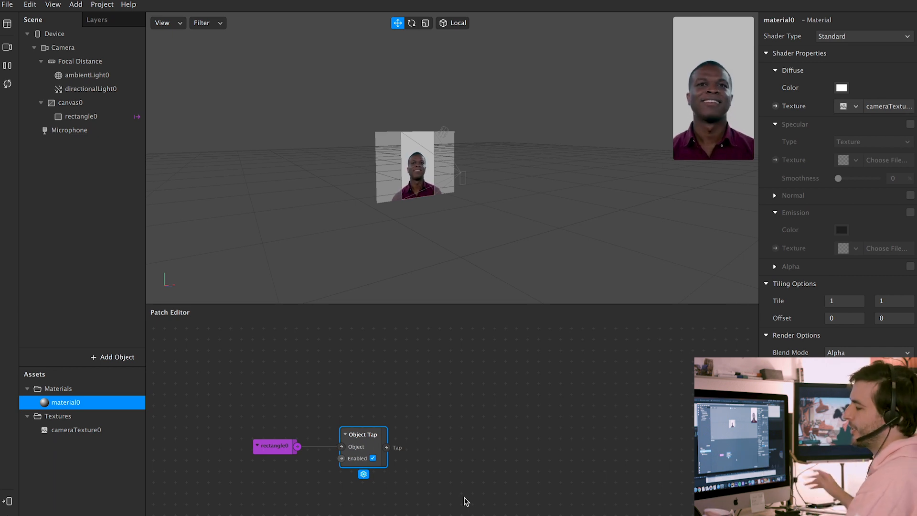
pyautogui.scroll(-1, 426, 471)
pyautogui.hscroll(1, 426, 470)
pyautogui.hscroll(-1, 465, 437)
pyautogui.hscroll(1, 462, 434)
pyautogui.hscroll(-1, 458, 432)
pyautogui.hscroll(1, 457, 434)
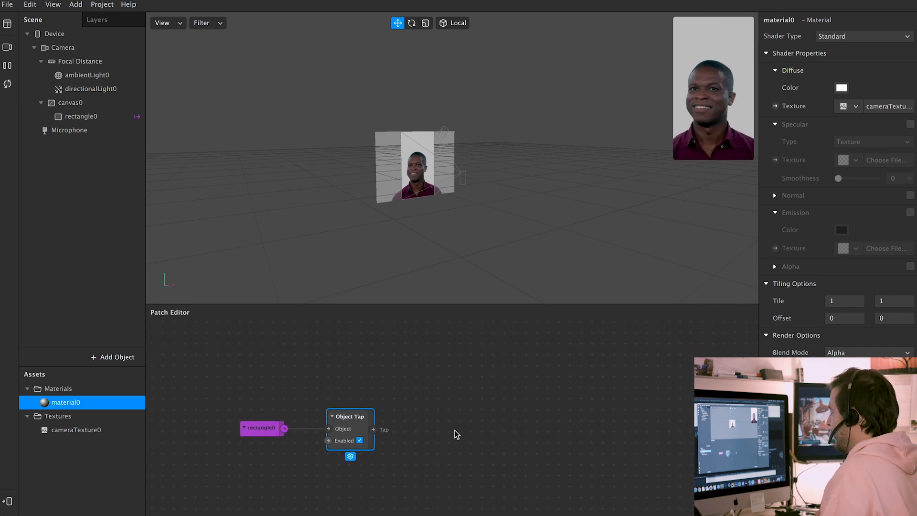
pyautogui.hscroll(-1, 424, 401)
pyautogui.scroll(-1, 424, 401)
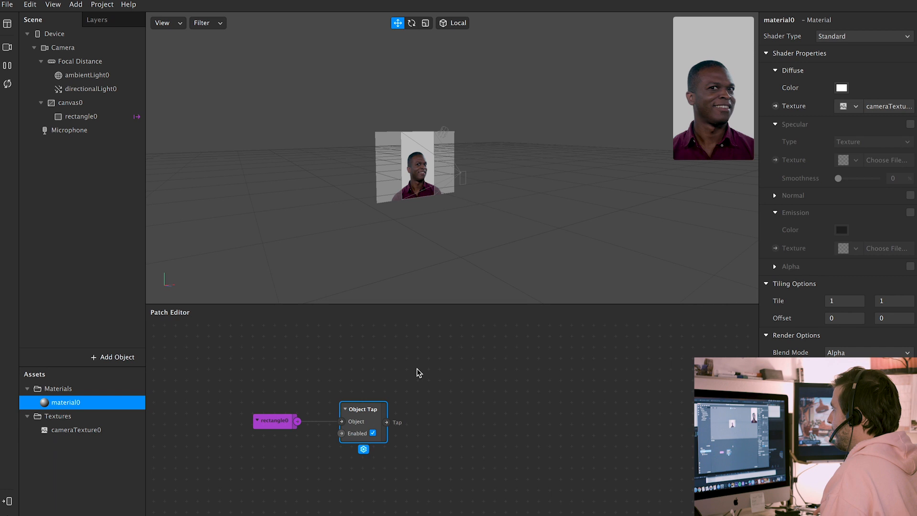
# Cancel the patch browser without inserting anything and bring up the Scene panel's add menu
pyautogui.doubleClick(431, 373)
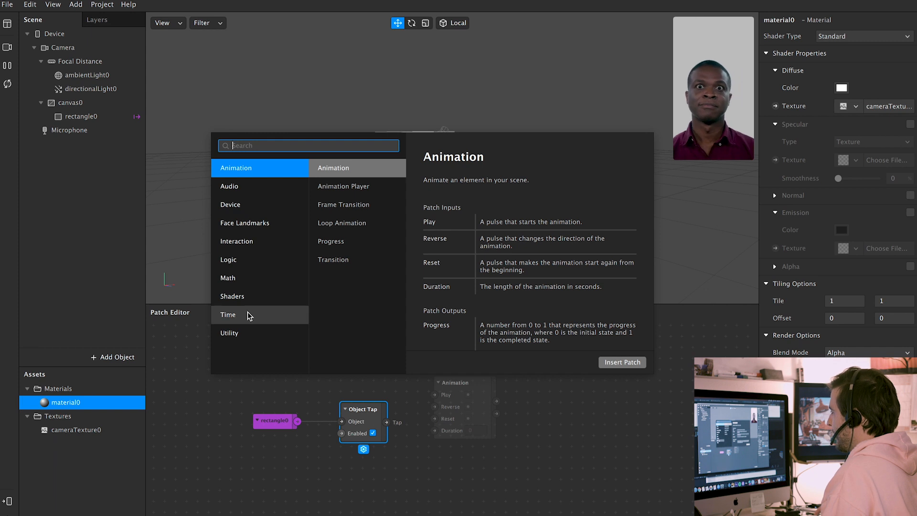
pyautogui.press('Escape')
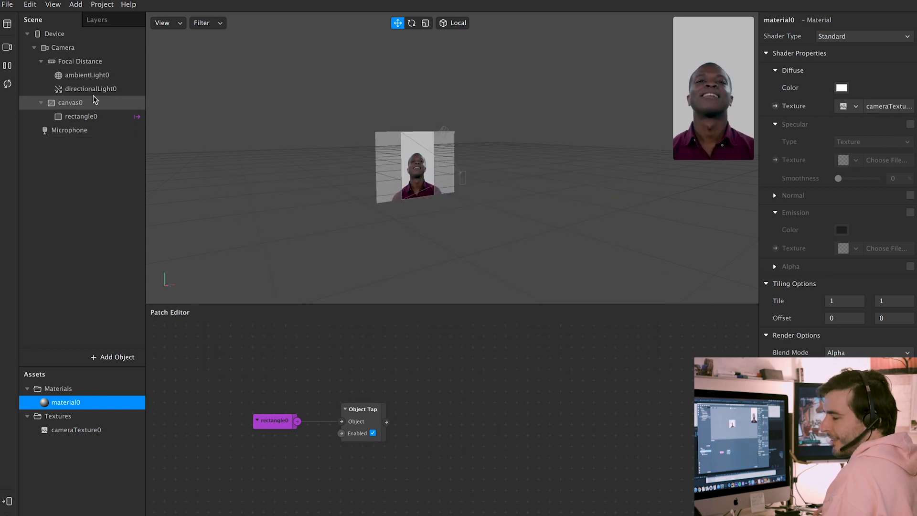
pyautogui.rightClick(94, 196)
pyautogui.moveTo(120, 209)
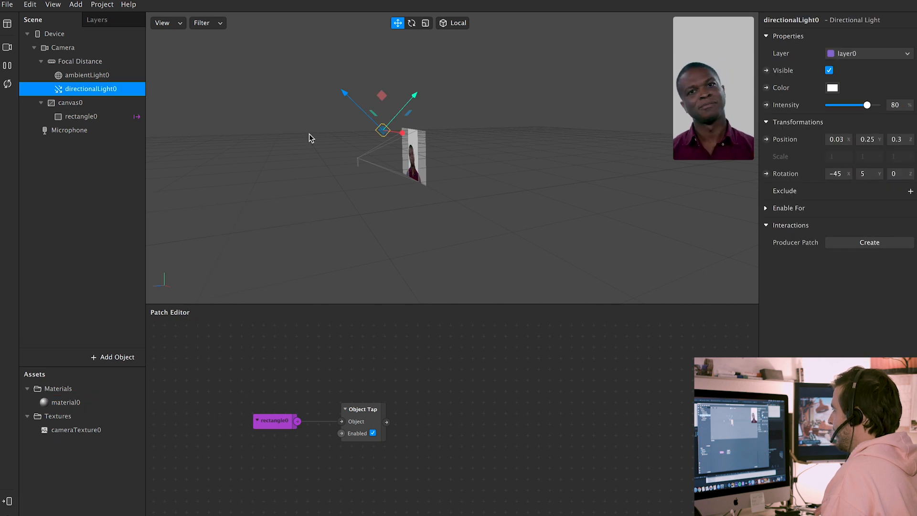
# Show the Scene panel's Add submenu listing addable object types, including lights
pyautogui.scroll(3, 309, 134)
pyautogui.rightClick(84, 186)
pyautogui.moveTo(127, 194)
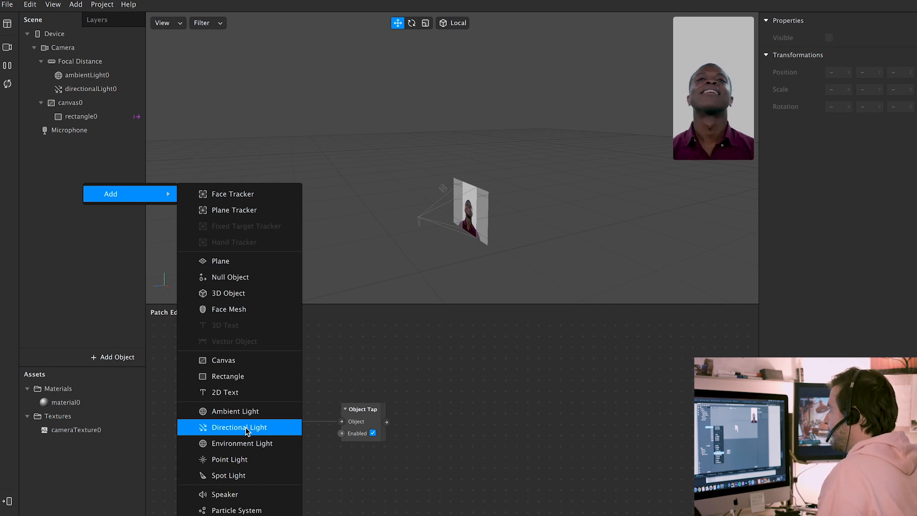
# Select directionalLight0 to bring in its Intensity patch, and delete the stray Animation patch
pyautogui.click(46, 227)
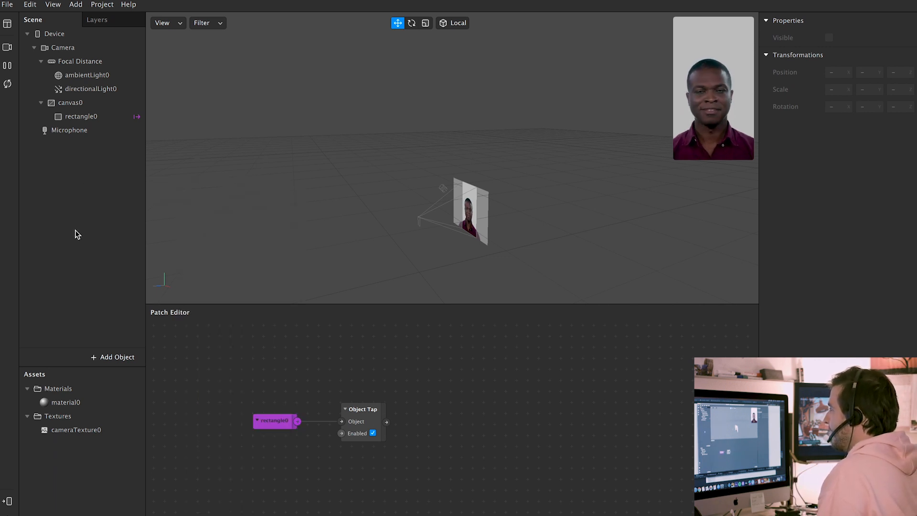
pyautogui.click(114, 91)
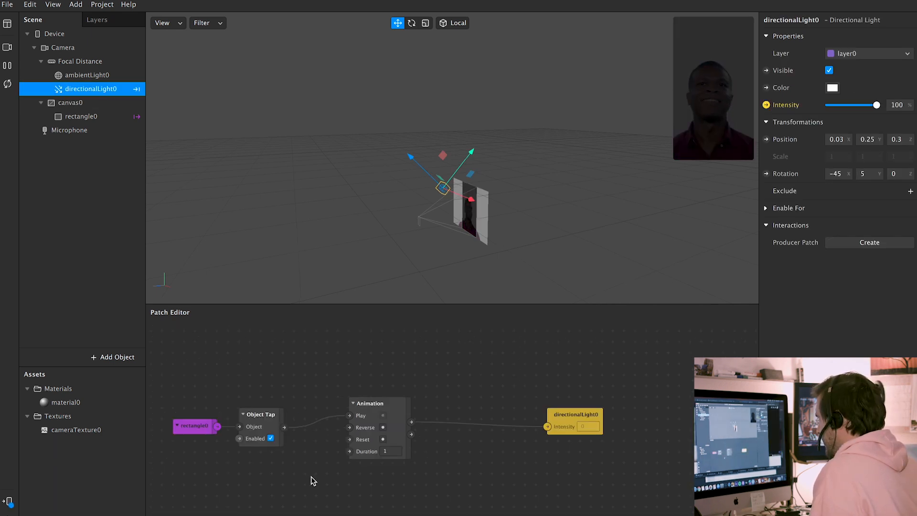
pyautogui.click(375, 405)
pyautogui.press('Delete')
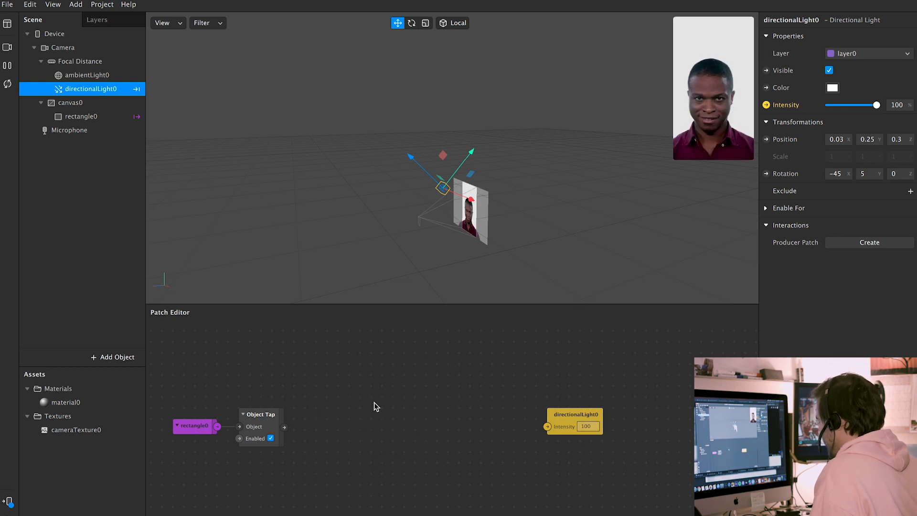
pyautogui.rightClick(396, 423)
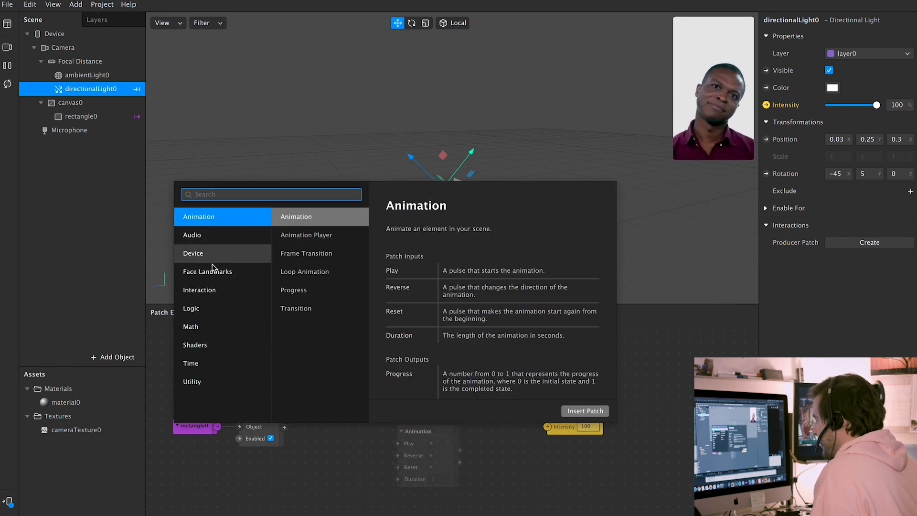
# Search for 'count' and insert a Counter patch into the graph
pyautogui.click(217, 330)
pyautogui.click(283, 193)
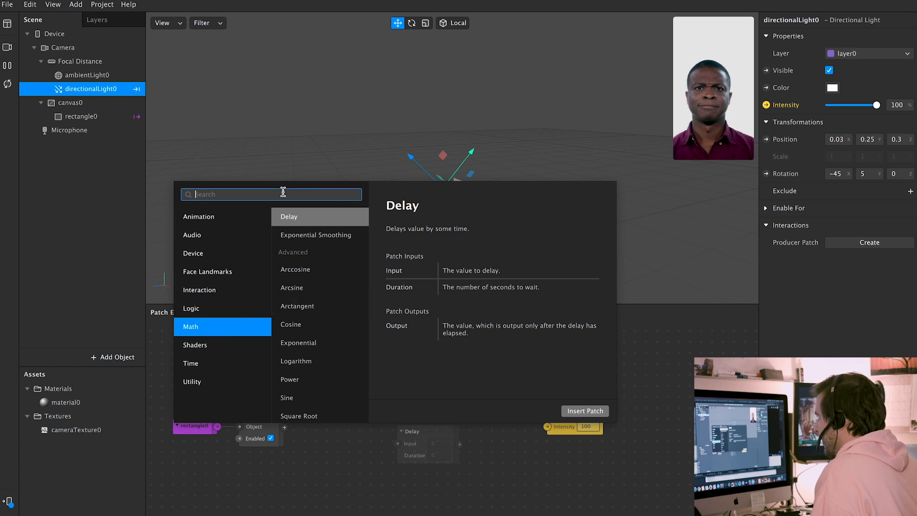
pyautogui.write('count')
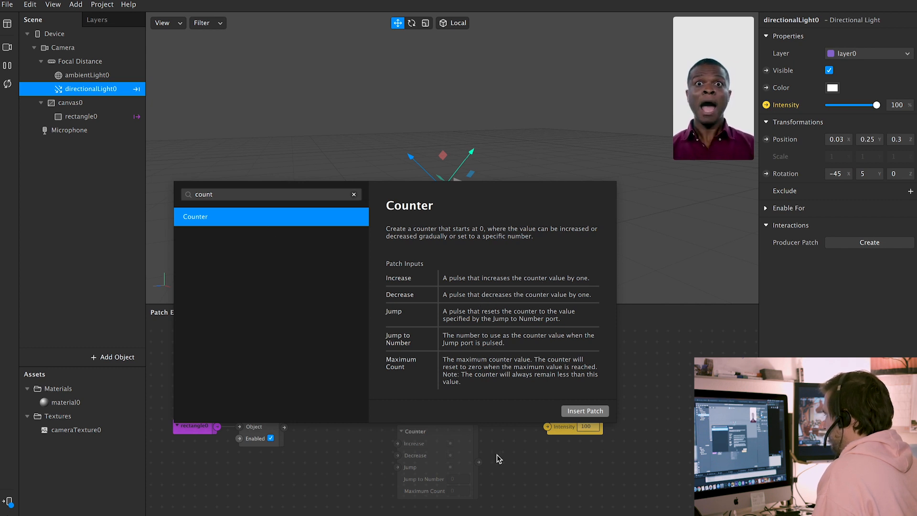
pyautogui.click(582, 410)
pyautogui.moveTo(439, 435); pyautogui.dragTo(380, 396)
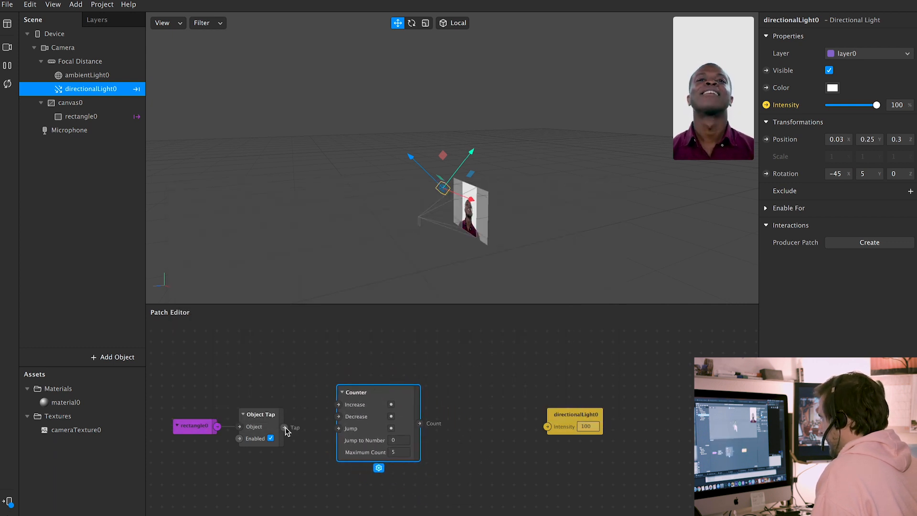
# Wire Object Tap's Tap into the Counter's Jump input and set Maximum Count to 1
pyautogui.moveTo(288, 428); pyautogui.dragTo(319, 412)
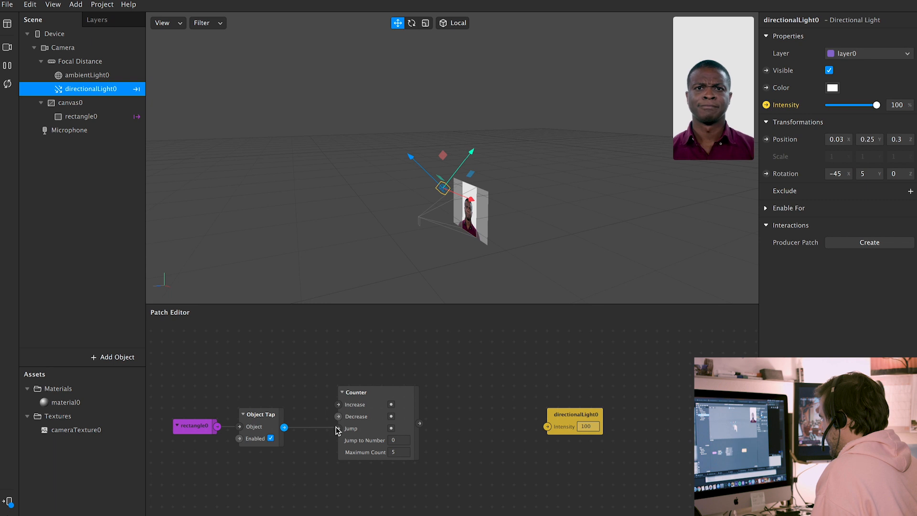
pyautogui.moveTo(338, 428); pyautogui.dragTo(338, 428)
pyautogui.click(392, 452)
pyautogui.write('1')
pyautogui.press('Return')
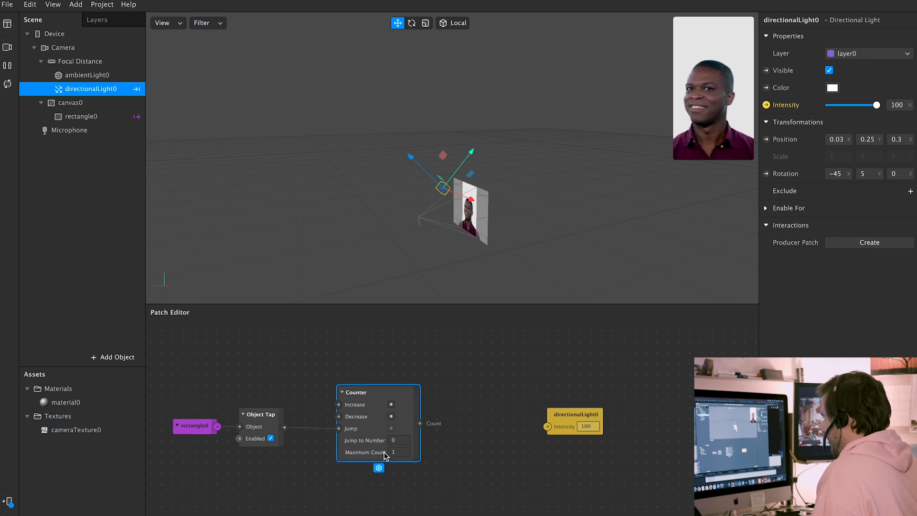
pyautogui.click(435, 440)
pyautogui.moveTo(409, 395); pyautogui.dragTo(388, 395)
pyautogui.click(470, 383)
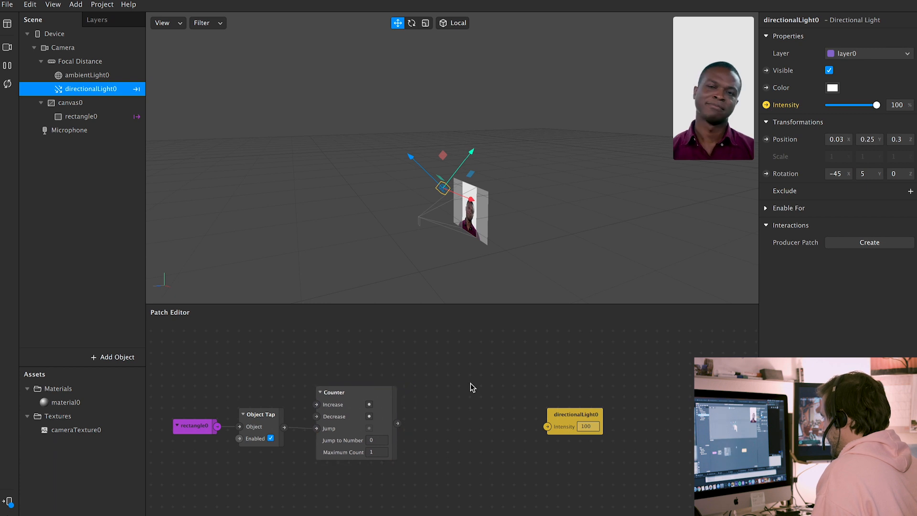
pyautogui.rightClick(449, 425)
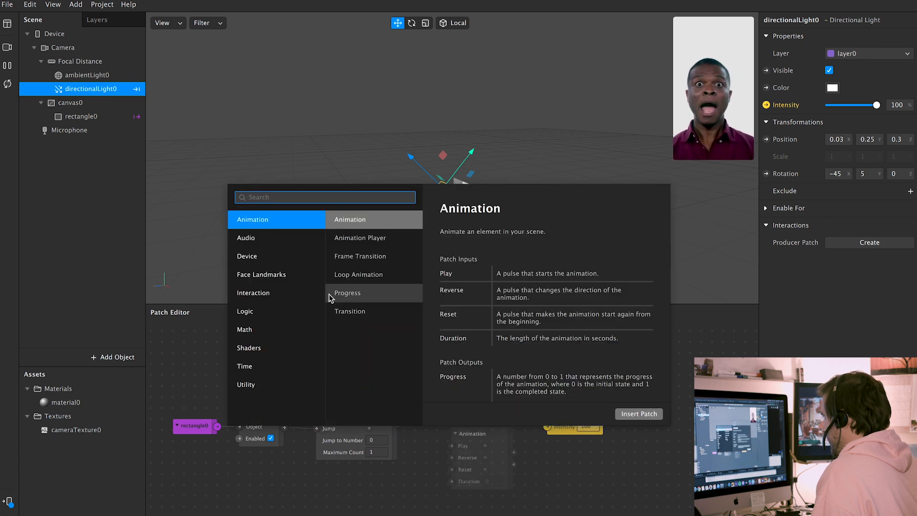
# Insert an Animation patch and an Equals Exactly patch that compares against 1
pyautogui.click(292, 220)
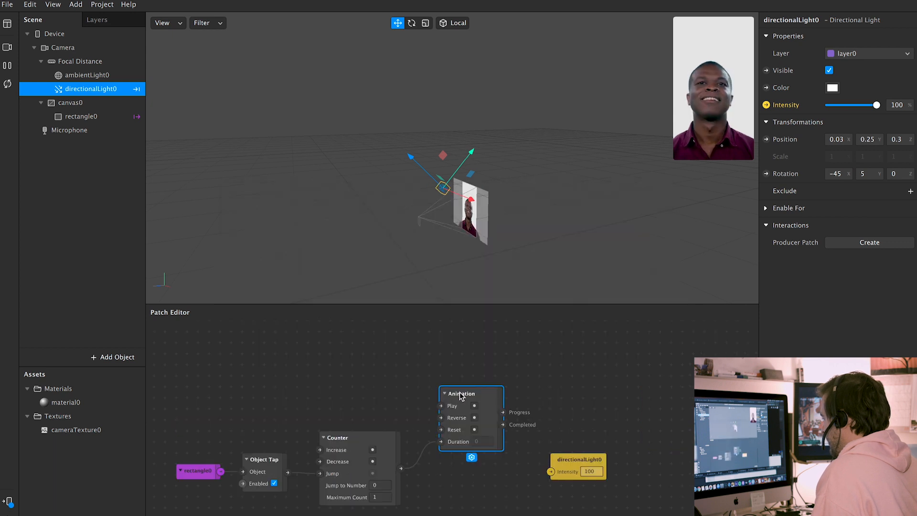
pyautogui.moveTo(460, 394); pyautogui.dragTo(514, 394)
pyautogui.rightClick(451, 380)
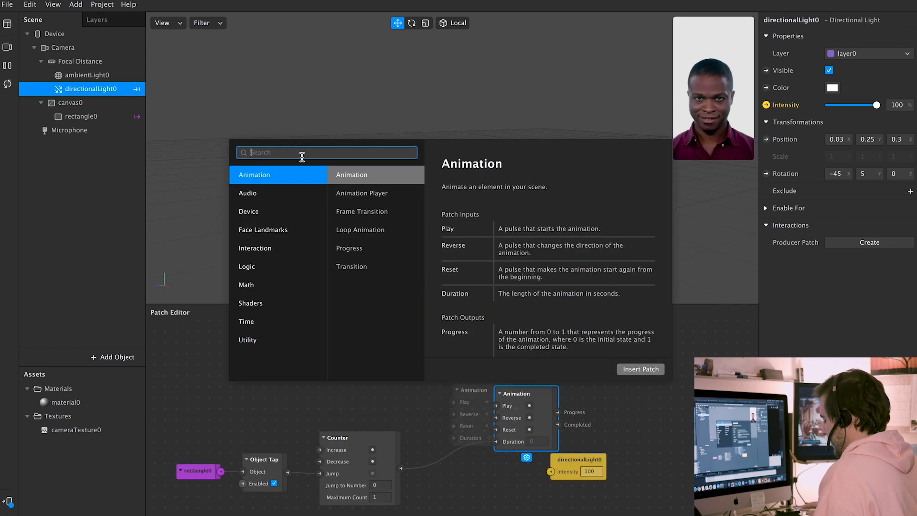
pyautogui.write('equal')
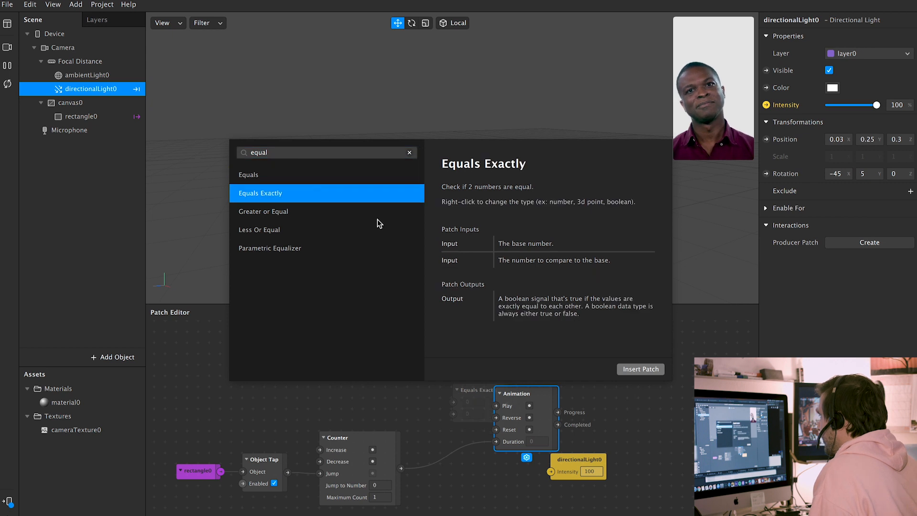
pyautogui.click(630, 368)
pyautogui.moveTo(460, 390); pyautogui.dragTo(447, 460)
pyautogui.click(452, 483)
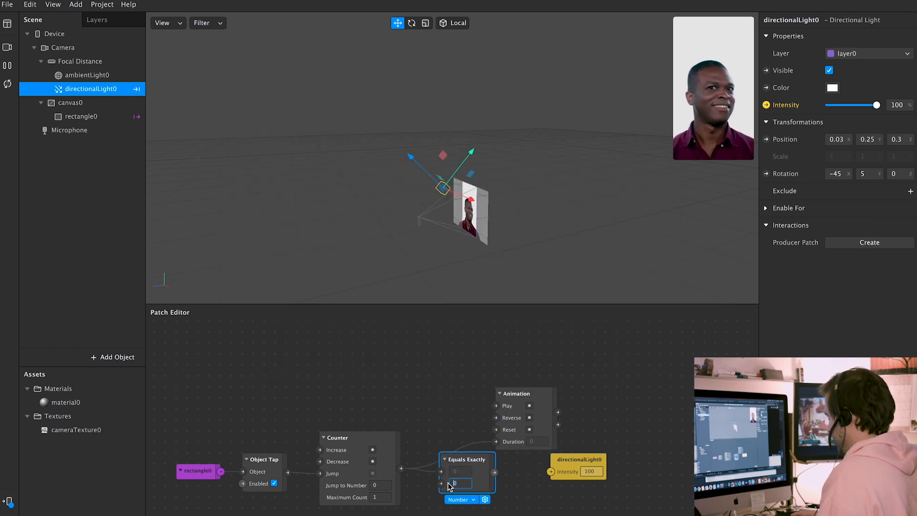
pyautogui.write('1')
pyautogui.press('Return')
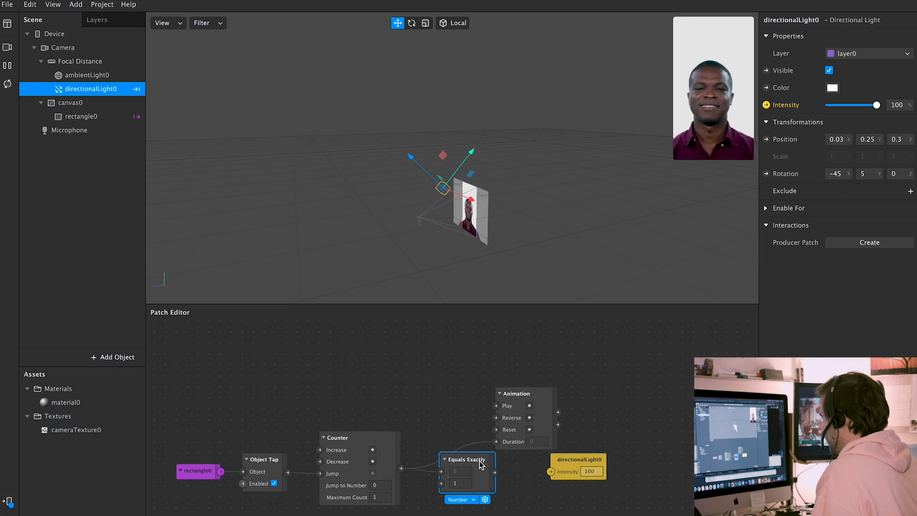
pyautogui.moveTo(479, 469); pyautogui.dragTo(479, 481)
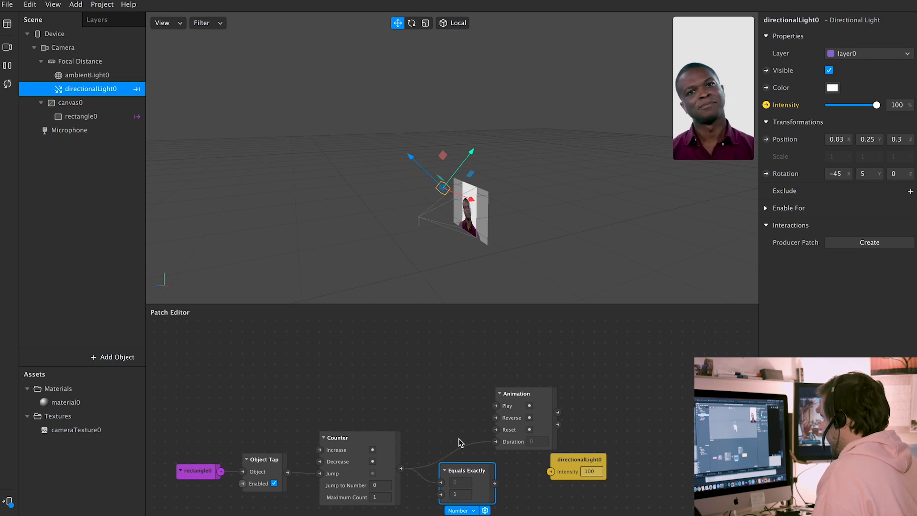
# Remove the Counter wire from Animation's Duration, wire Equals Exactly toward the Animation, and place Pulse
pyautogui.moveTo(496, 442); pyautogui.dragTo(444, 435)
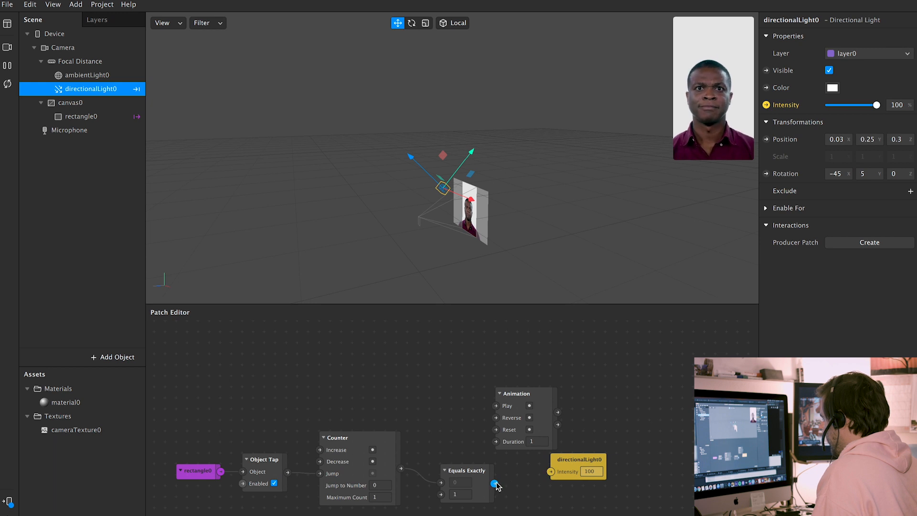
pyautogui.moveTo(494, 484); pyautogui.dragTo(495, 406)
pyautogui.moveTo(535, 470); pyautogui.dragTo(532, 503)
pyautogui.moveTo(518, 393); pyautogui.dragTo(518, 383)
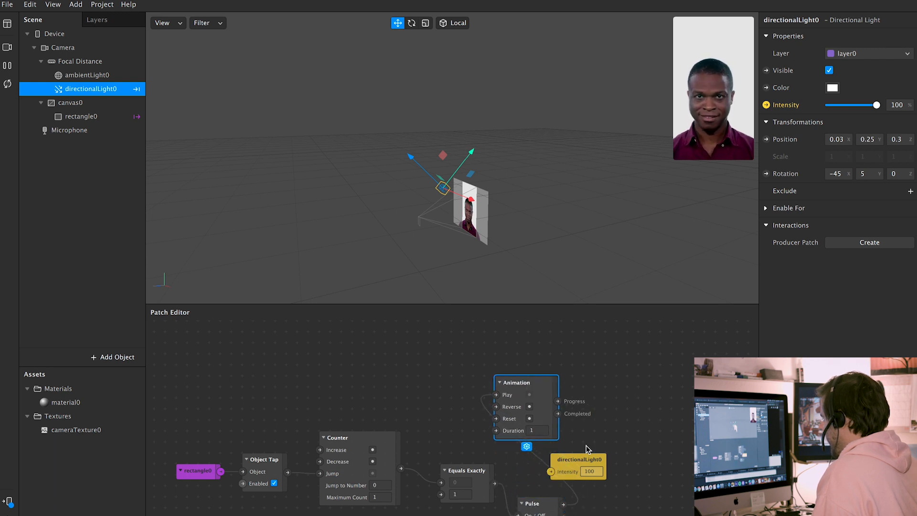
# Rearrange the Intensity, Pulse and Animation patches, with Pulse beside Equals Exactly
pyautogui.moveTo(588, 459); pyautogui.dragTo(685, 405)
pyautogui.moveTo(543, 505); pyautogui.dragTo(537, 478)
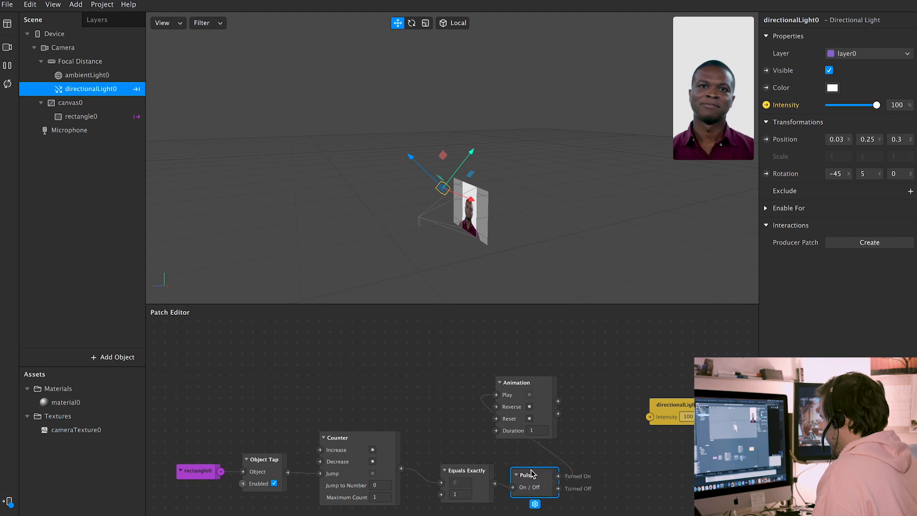
pyautogui.moveTo(537, 478); pyautogui.dragTo(531, 472)
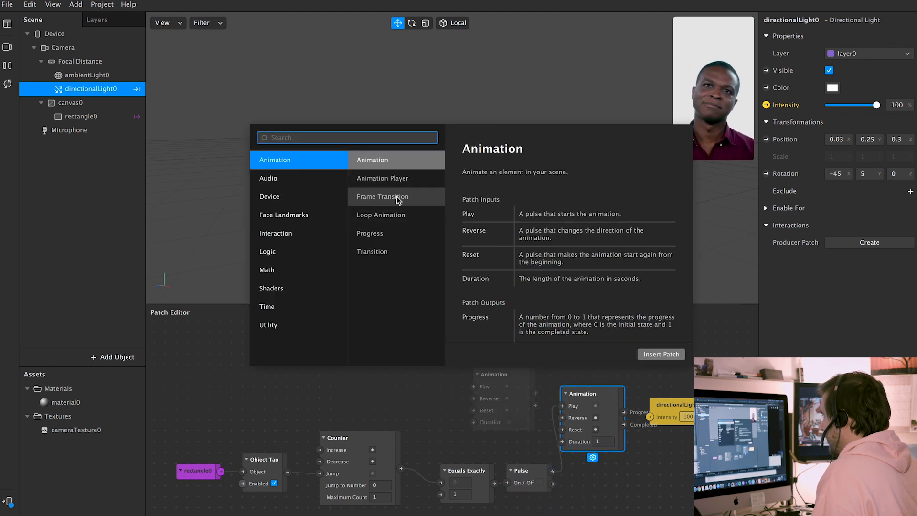
pyautogui.click(375, 252)
pyautogui.click(392, 400)
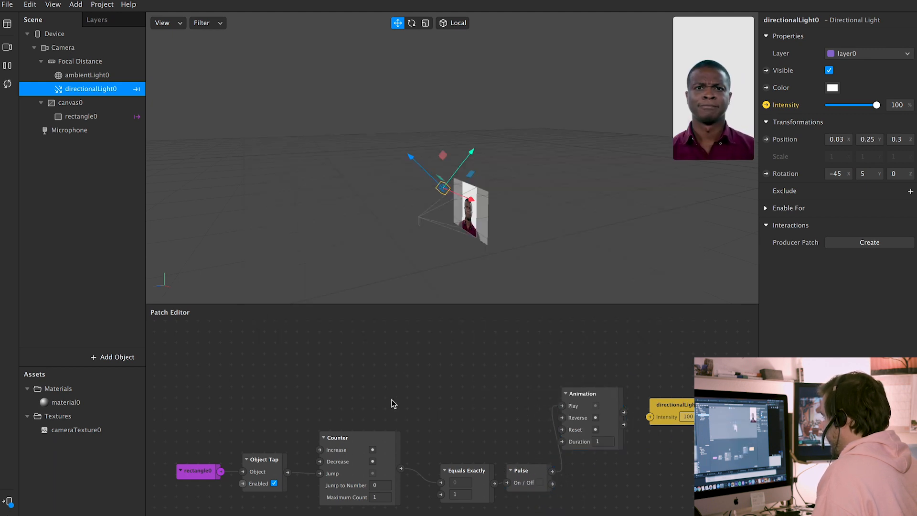
# Search 'transition' and insert a Transition patch (Start 0, End 1, Linear)
pyautogui.doubleClick(457, 370)
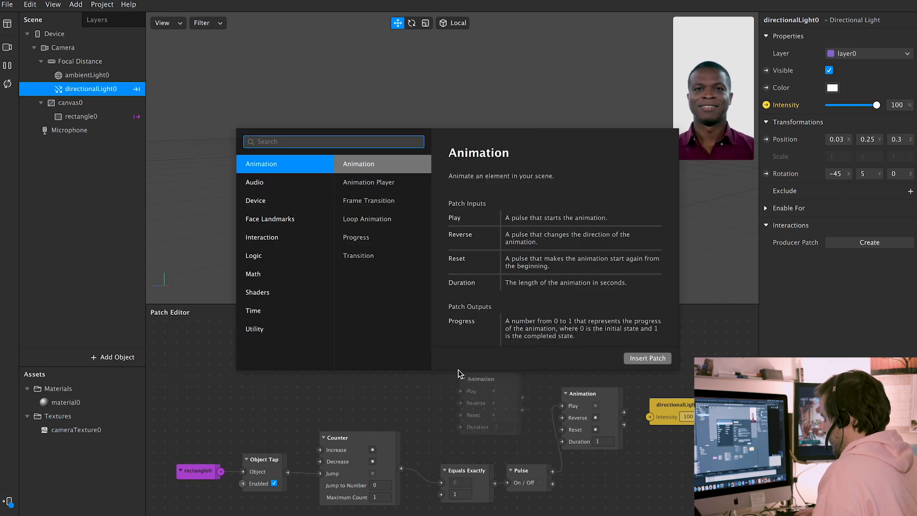
pyautogui.write('trans')
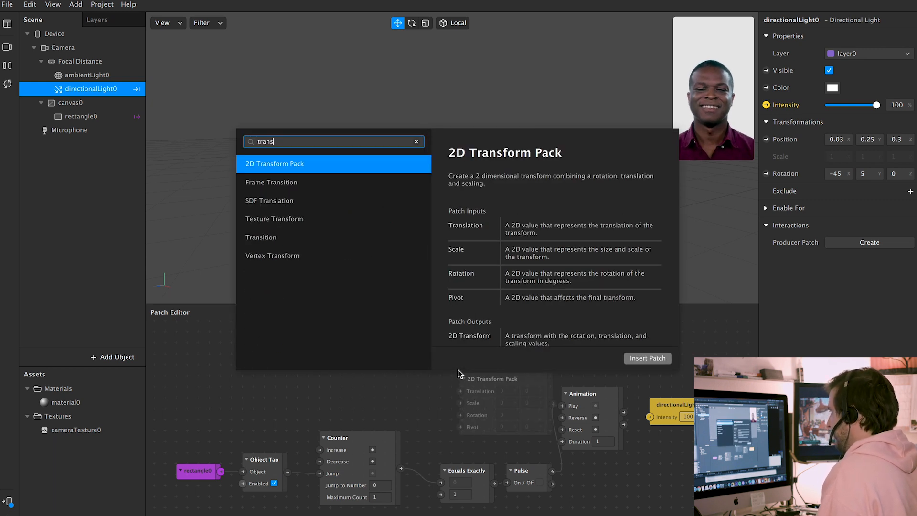
pyautogui.write('ition')
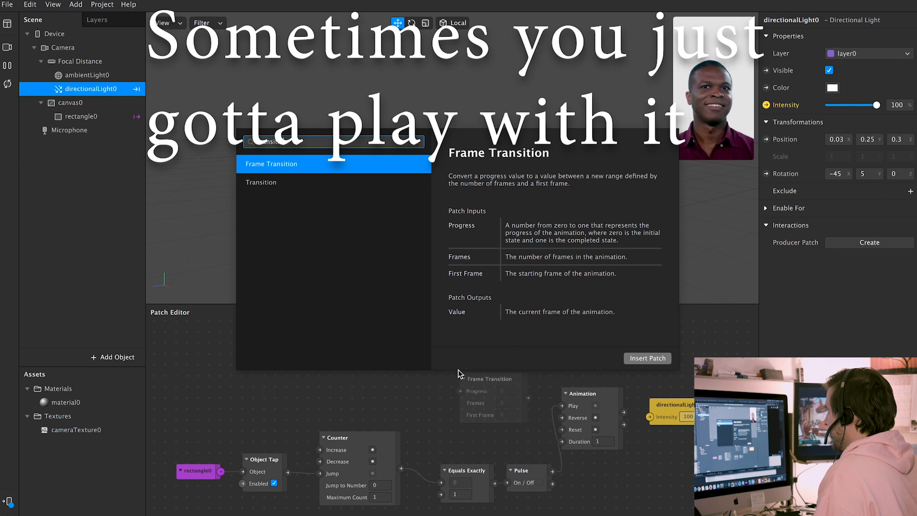
pyautogui.press('Down')
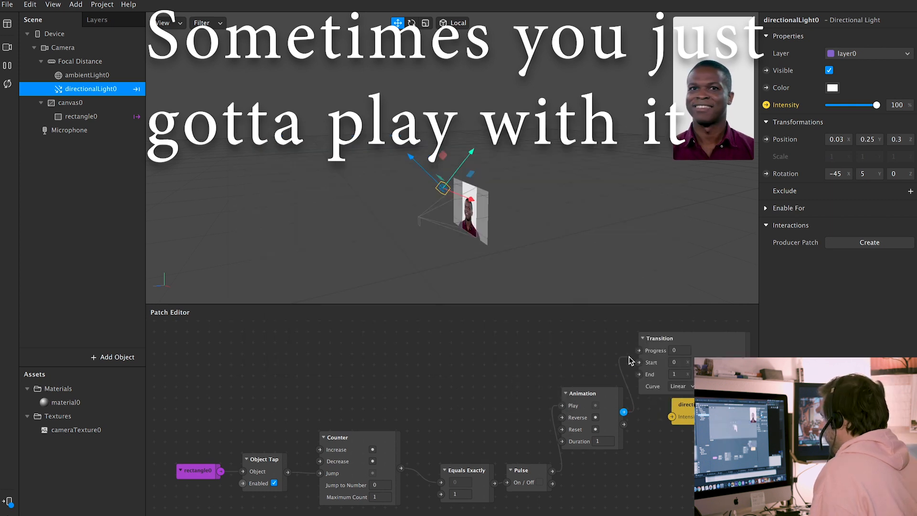
pyautogui.doubleClick(623, 351)
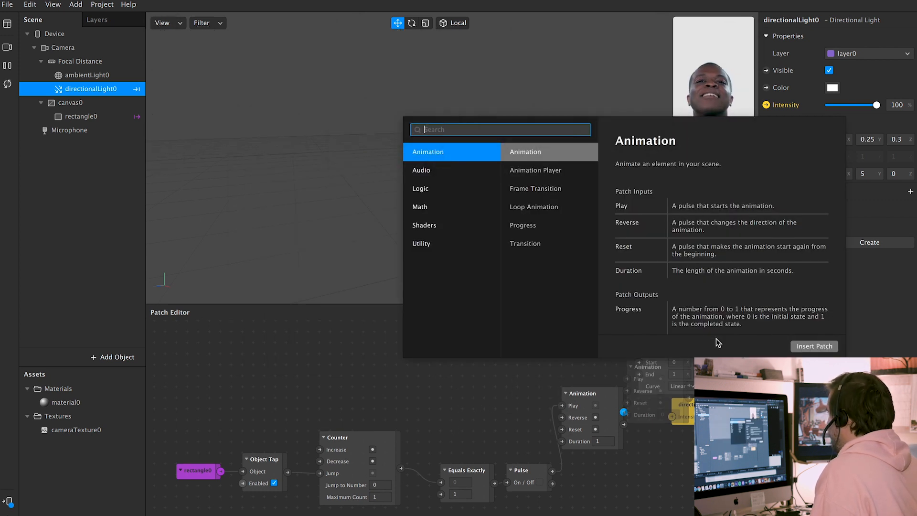
pyautogui.press('Escape')
pyautogui.moveTo(583, 394); pyautogui.dragTo(639, 351)
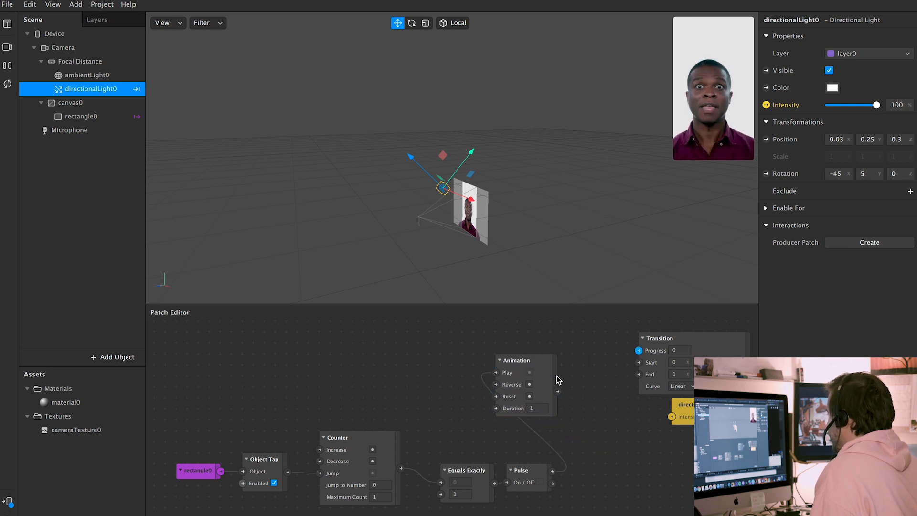
# Feed the Animation into the Transition's Progress, keeping Linear easing and a Number value type
pyautogui.moveTo(557, 379); pyautogui.dragTo(614, 326)
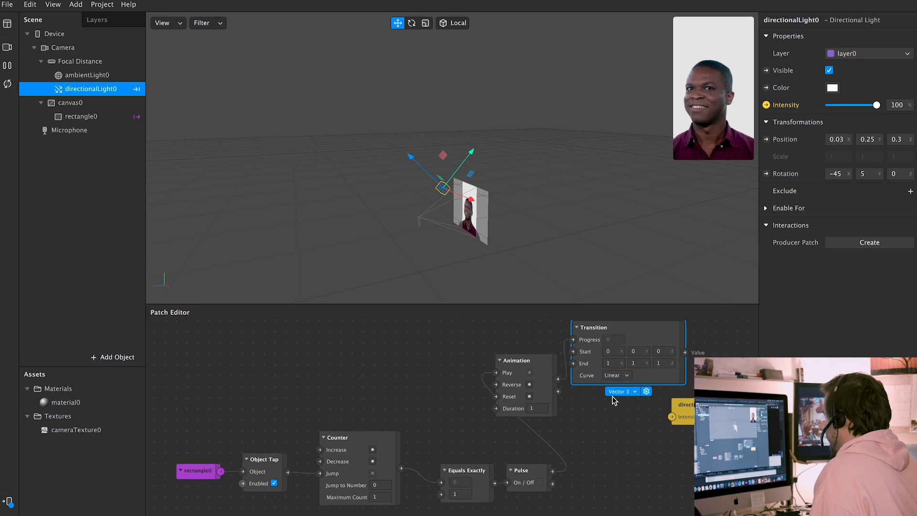
pyautogui.hscroll(5, 564, 426)
pyautogui.scroll(1, 564, 426)
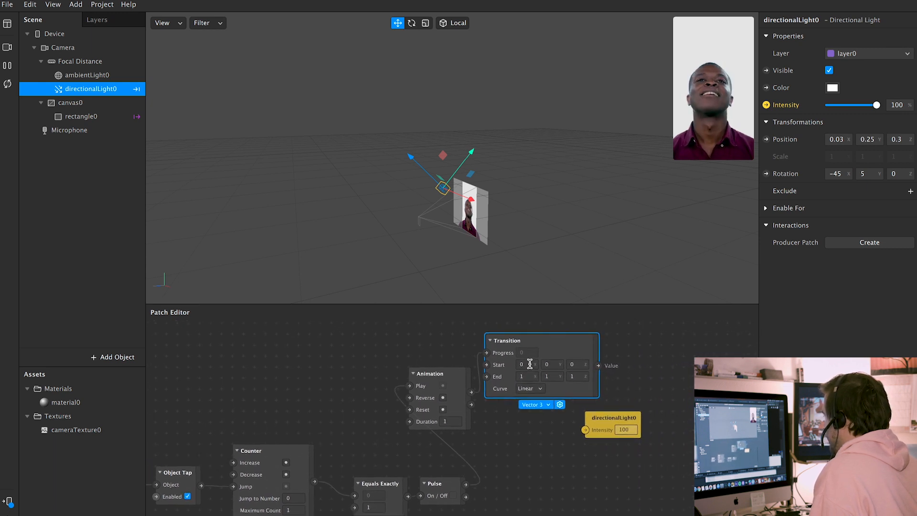
pyautogui.click(531, 388)
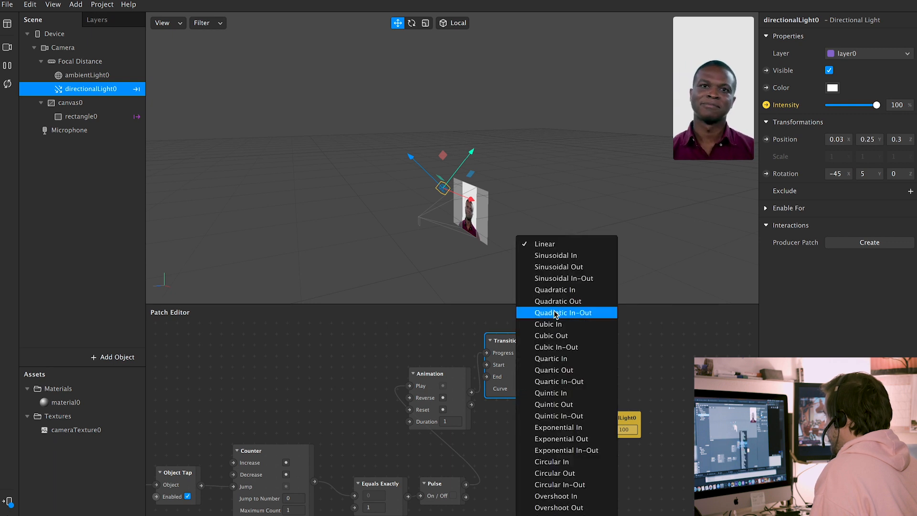
pyautogui.click(496, 386)
pyautogui.doubleClick(503, 341)
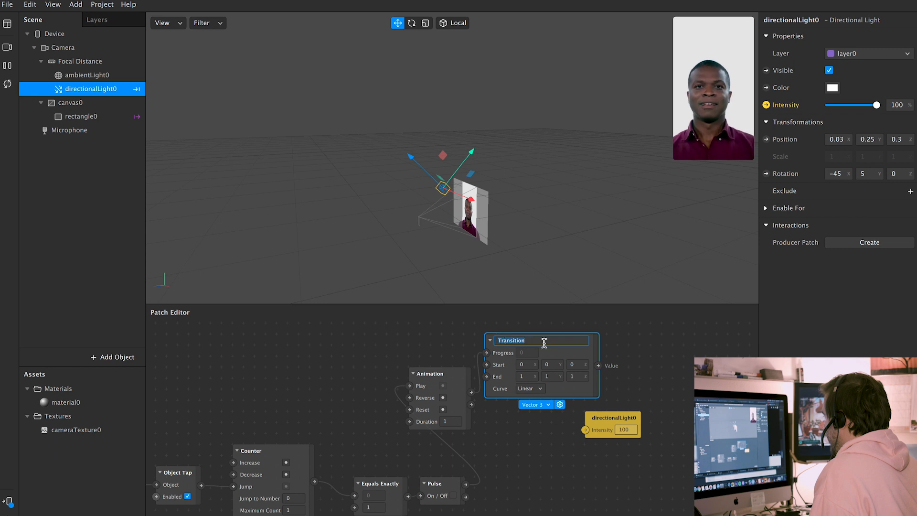
pyautogui.click(598, 366)
pyautogui.click(560, 387)
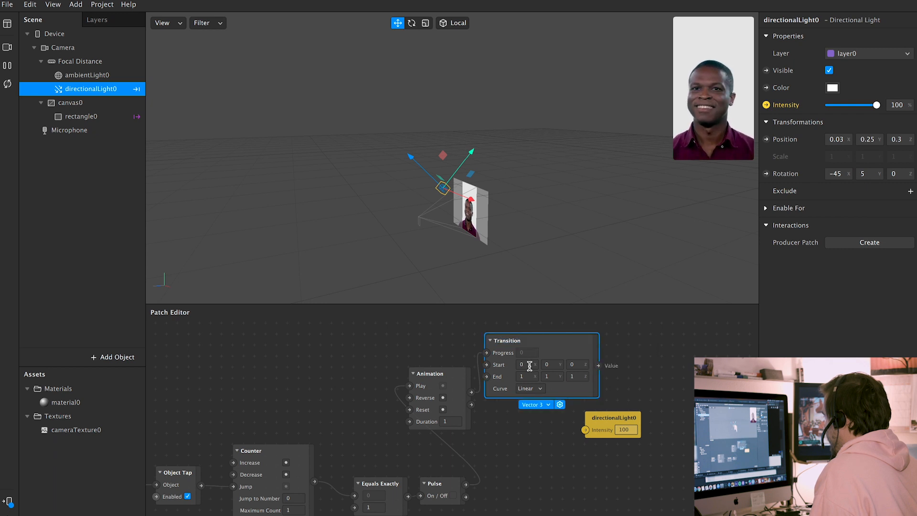
pyautogui.click(545, 405)
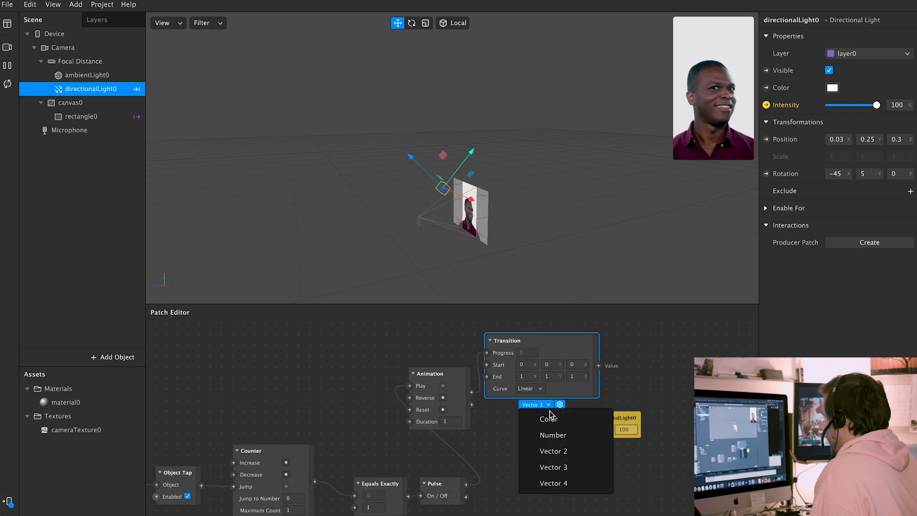
pyautogui.click(560, 435)
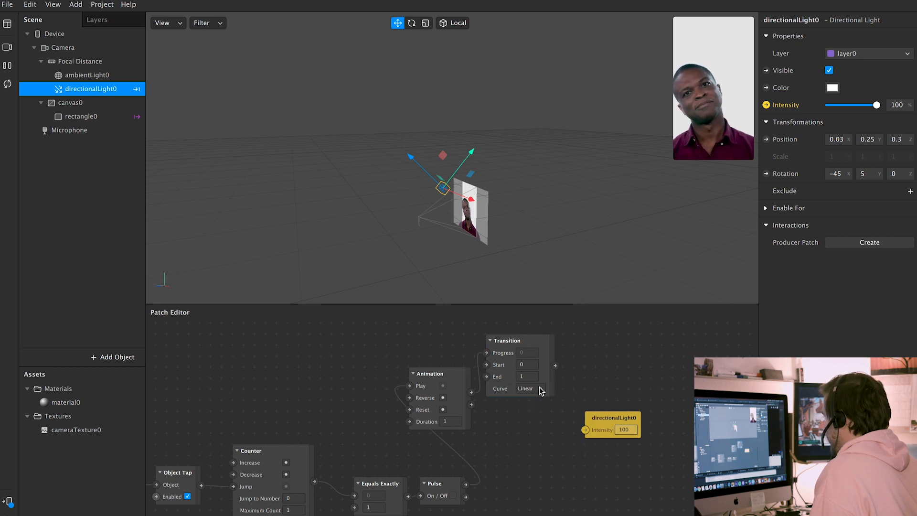
pyautogui.moveTo(530, 342); pyautogui.dragTo(553, 342)
# Make the Transition run from 100 to 0 and drive directionalLight0's Intensity
pyautogui.click(549, 366)
pyautogui.write('1')
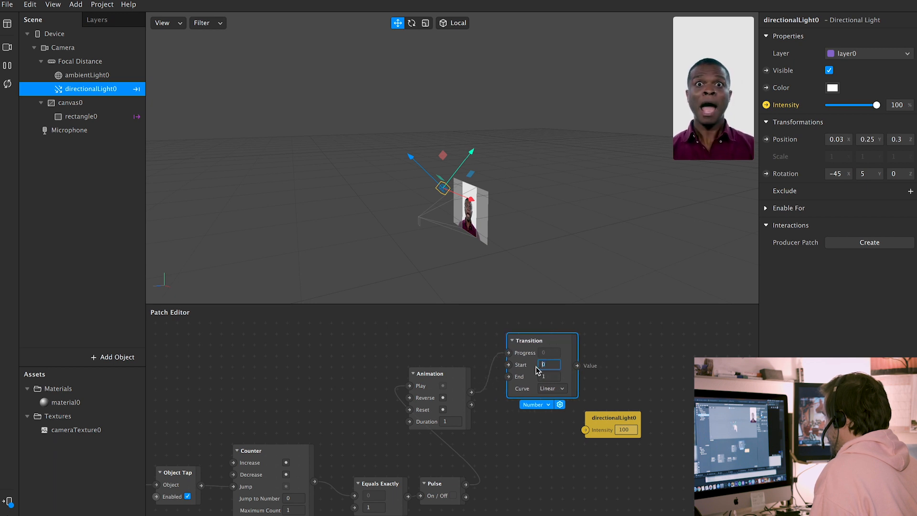
pyautogui.write('00')
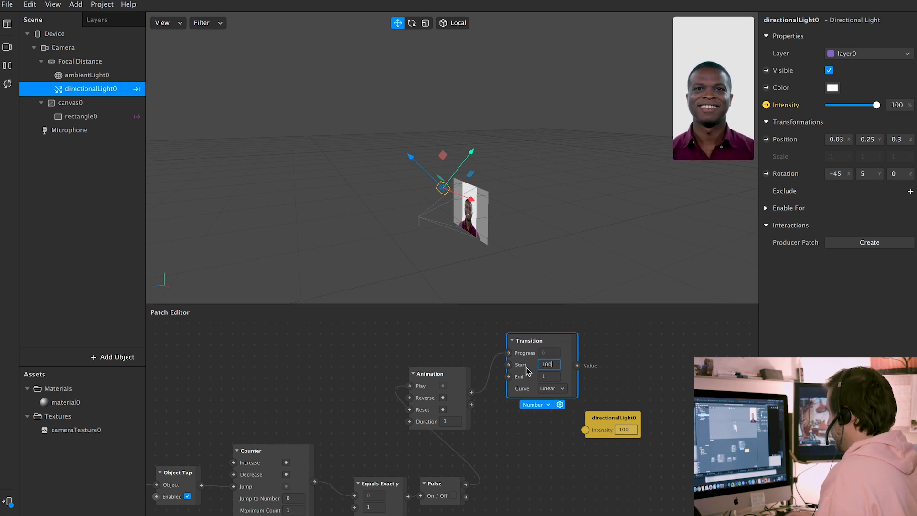
pyautogui.press('Return')
pyautogui.click(551, 376)
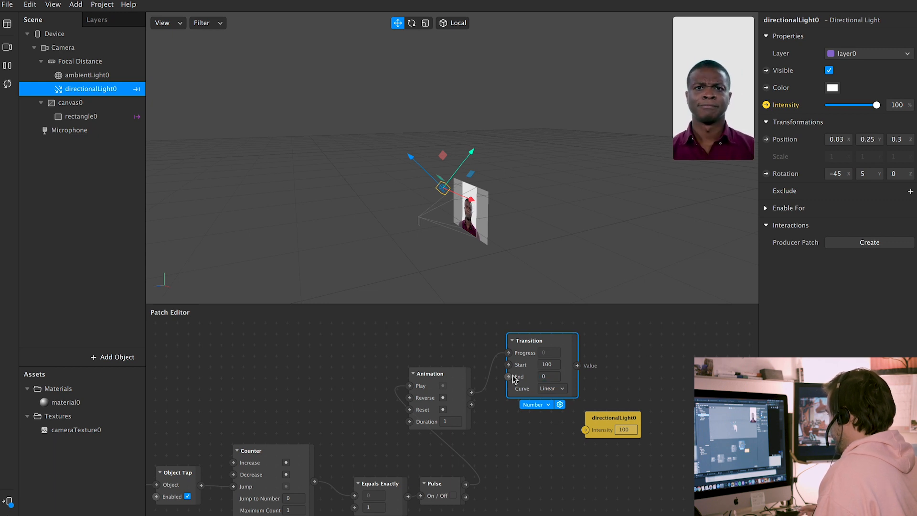
pyautogui.moveTo(577, 365); pyautogui.dragTo(648, 367)
pyautogui.moveTo(539, 340); pyautogui.dragTo(562, 351)
pyautogui.moveTo(454, 373); pyautogui.dragTo(530, 463)
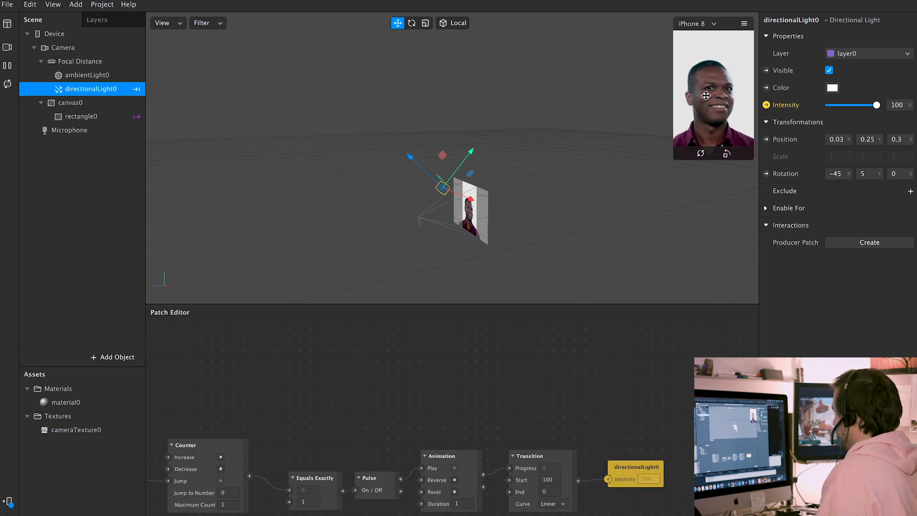
# Turn on Simulate Touch and wire the rectangle tap into the Counter's Increase input
pyautogui.click(745, 23)
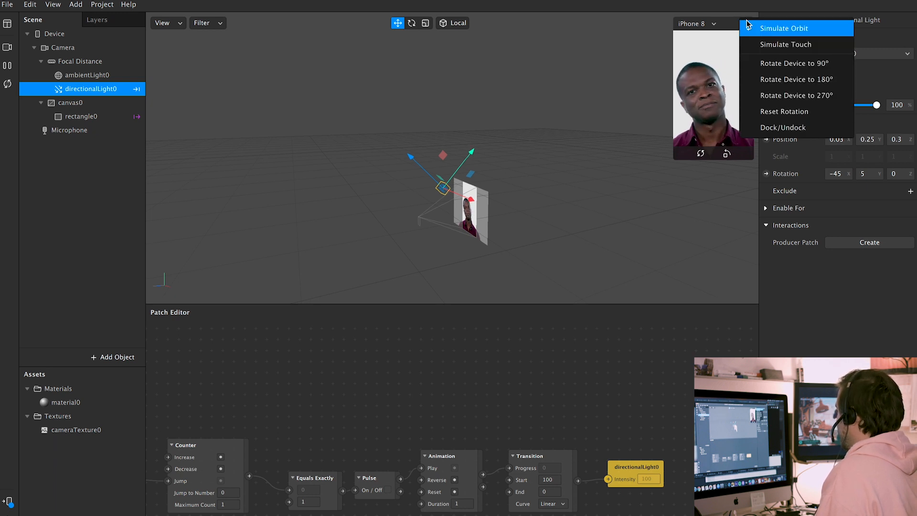
pyautogui.click(793, 43)
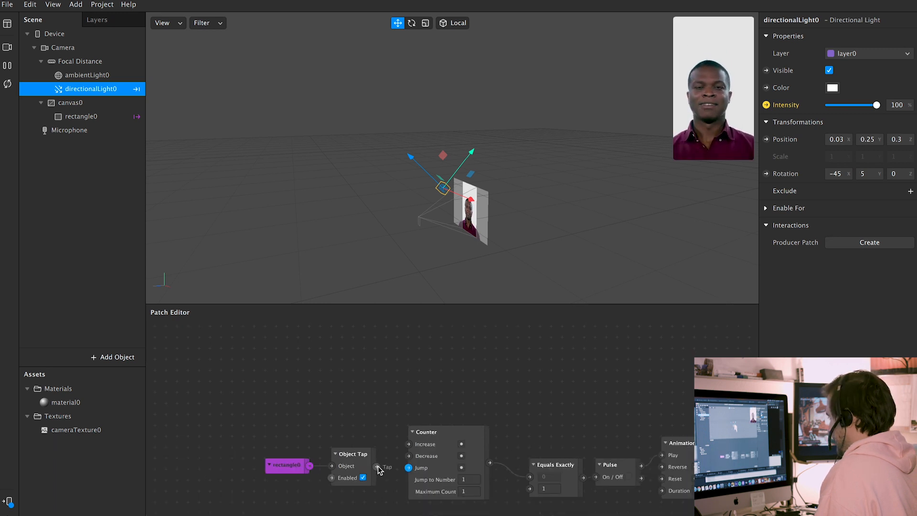
pyautogui.moveTo(378, 468); pyautogui.dragTo(408, 444)
# Set the Counter's Maximum Count to 2 and tap the preview repeatedly to test the fade
pyautogui.click(465, 449)
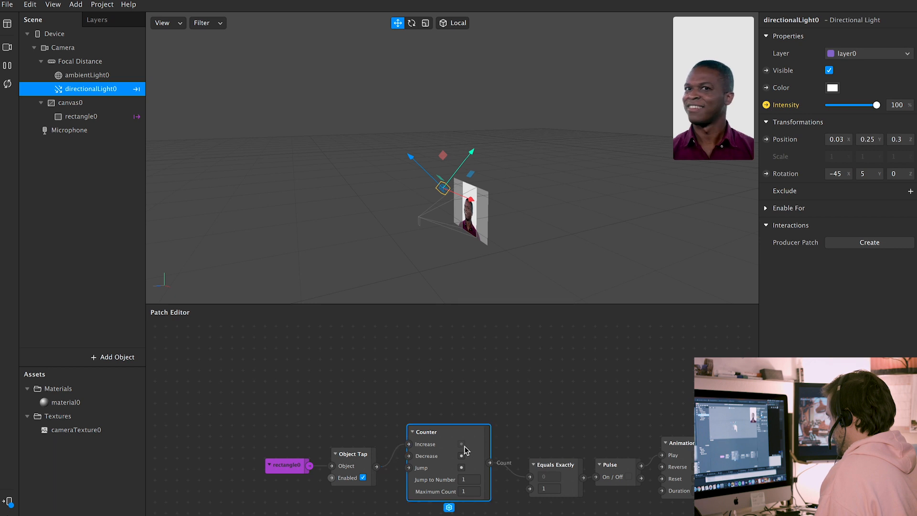
pyautogui.click(463, 492)
pyautogui.write('2')
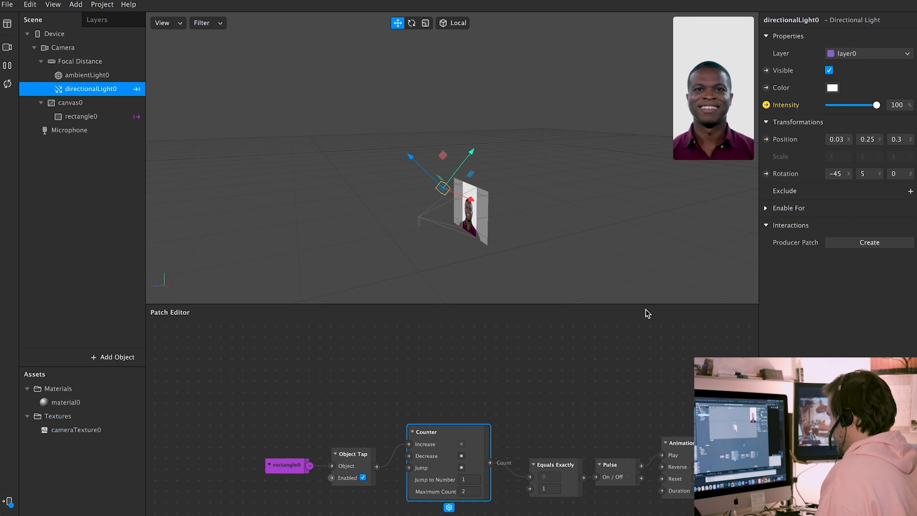
pyautogui.click(733, 131)
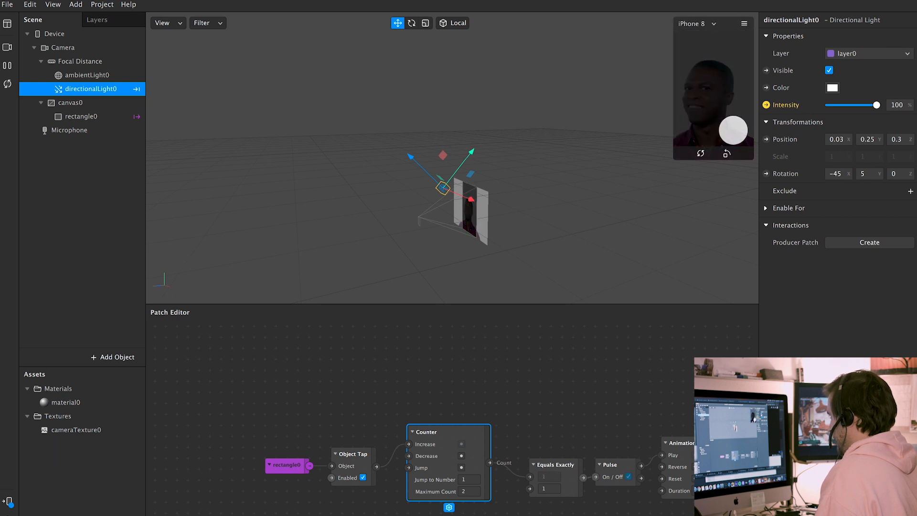
pyautogui.moveTo(583, 429); pyautogui.dragTo(461, 392)
pyautogui.click(701, 153)
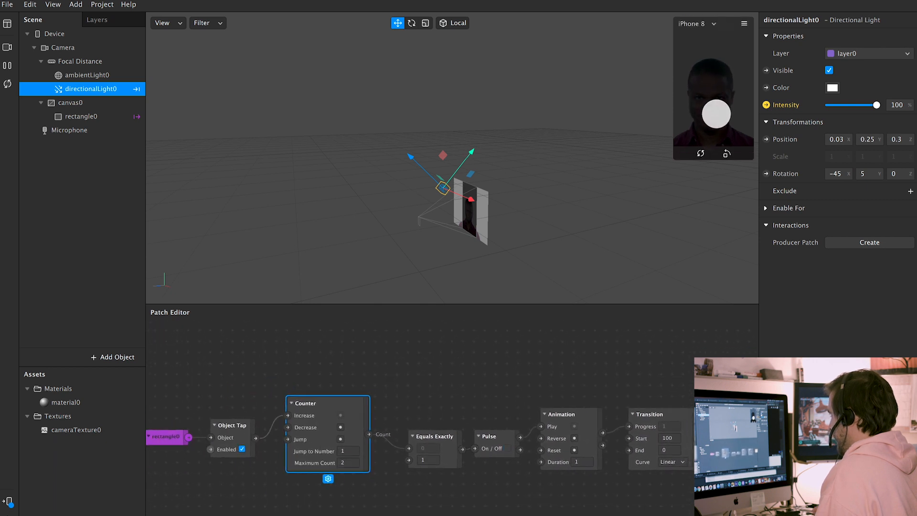
pyautogui.moveTo(717, 420); pyautogui.dragTo(717, 393)
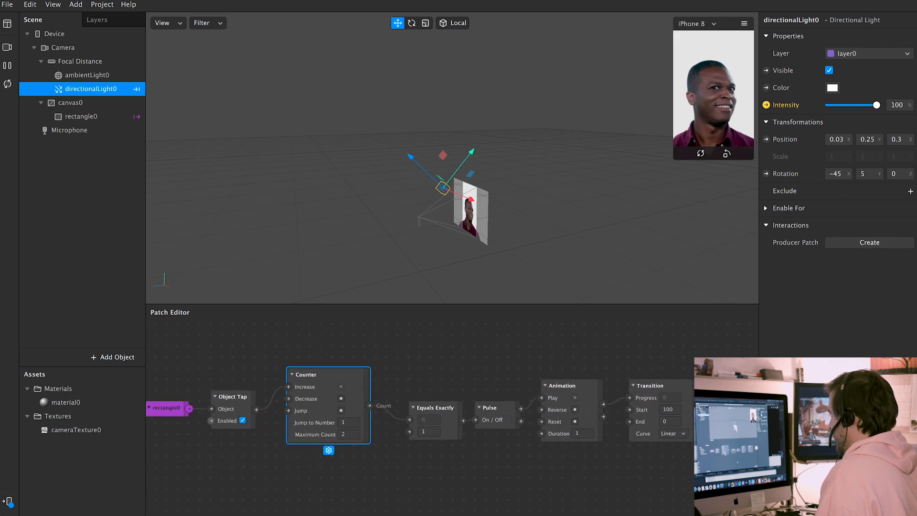
pyautogui.click(726, 116)
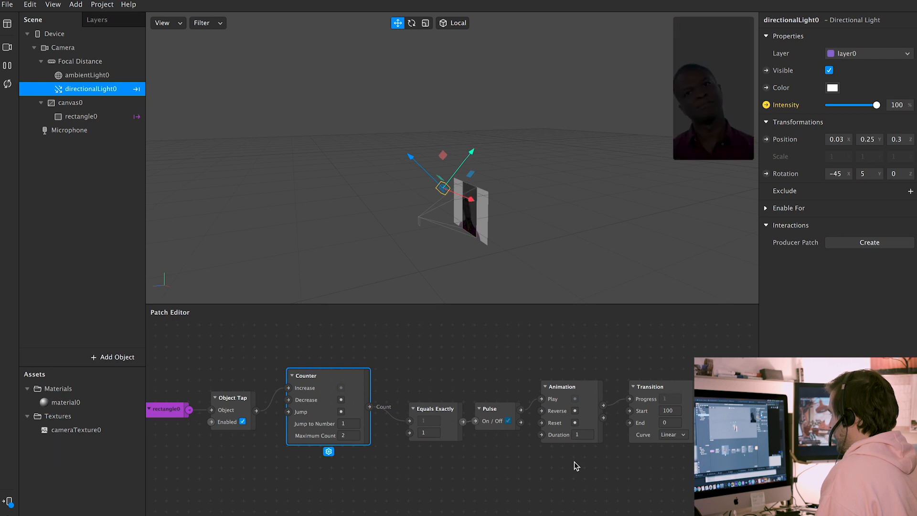
pyautogui.hscroll(2, 591, 466)
# Try an Animation duration of 0.1, then settle on 0.5, restarting the preview each time
pyautogui.click(564, 435)
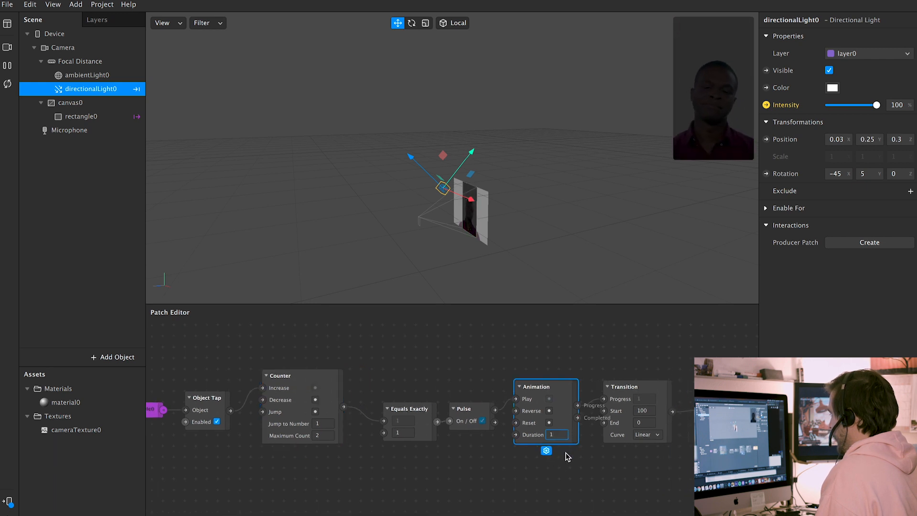
pyautogui.press('BackSpace')
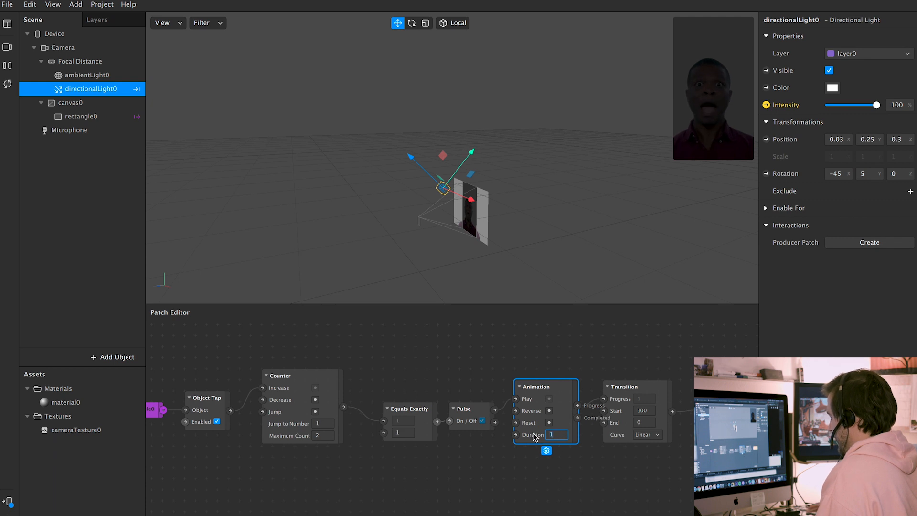
pyautogui.write('0.1')
pyautogui.press('Return')
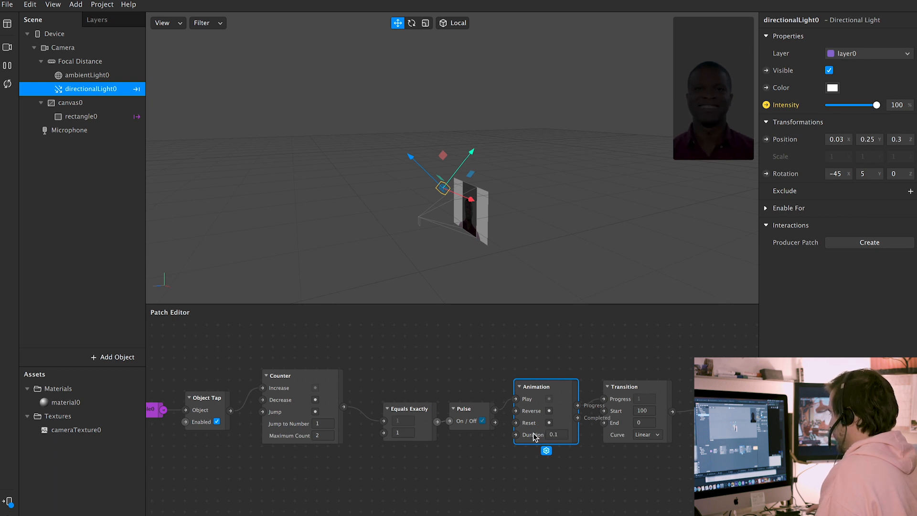
pyautogui.click(6, 88)
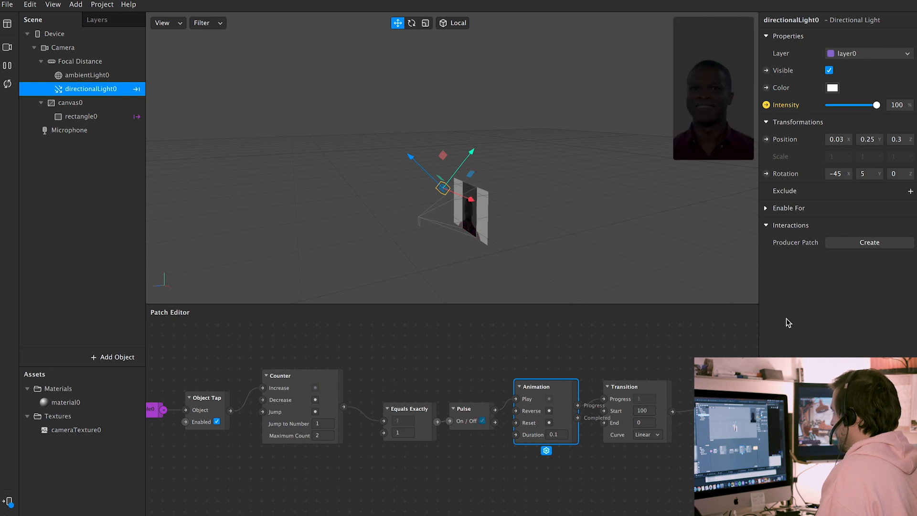
pyautogui.click(565, 432)
pyautogui.press('BackSpace')
pyautogui.write('5')
pyautogui.press('Return')
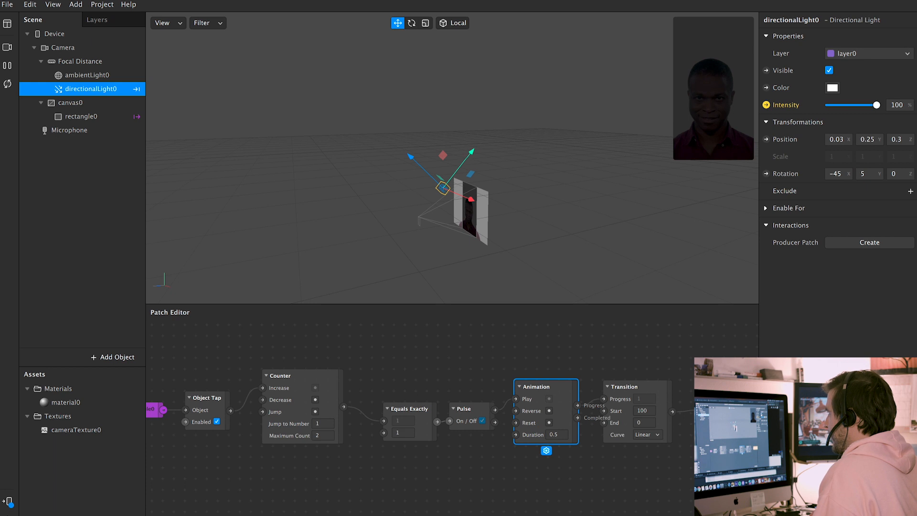
pyautogui.click(8, 84)
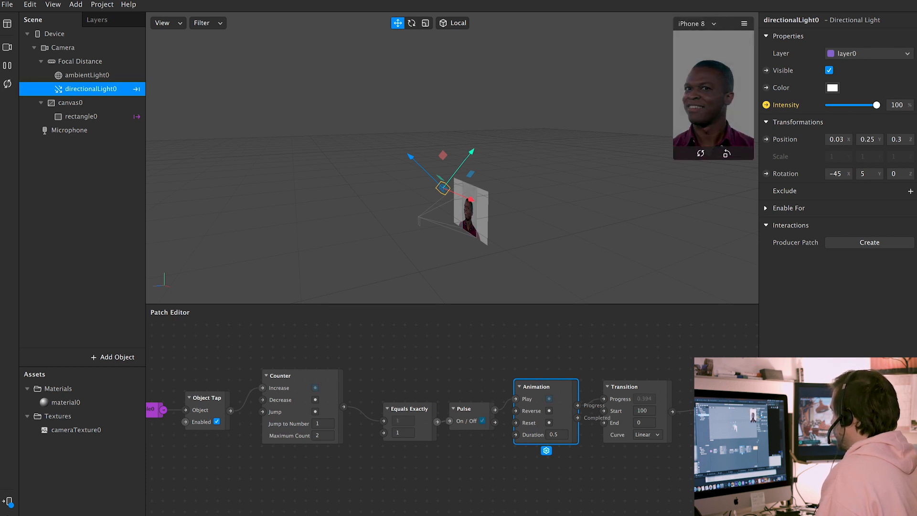
pyautogui.hscroll(5, 552, 384)
pyautogui.hscroll(2, 551, 384)
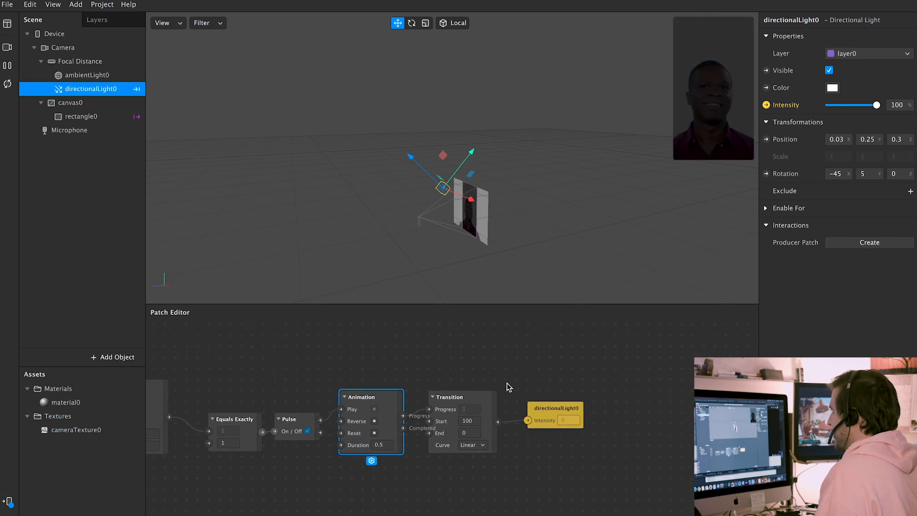
# Select ambientLight0 and toggle its visibility to compare the lighting
pyautogui.click(87, 75)
pyautogui.click(829, 70)
pyautogui.click(829, 71)
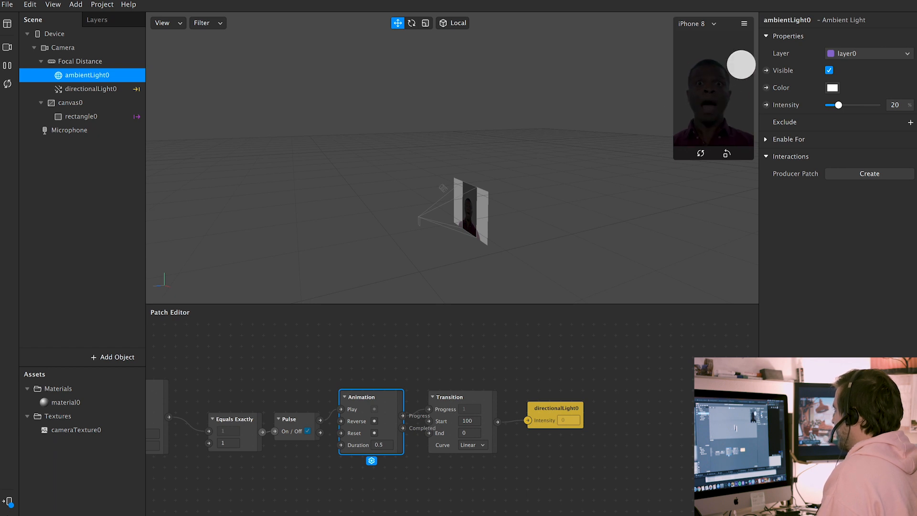
# Toggle the ambient light off and on to compare, then lower its intensity to 13
pyautogui.click(830, 70)
pyautogui.click(830, 70)
pyautogui.click(832, 70)
pyautogui.click(830, 70)
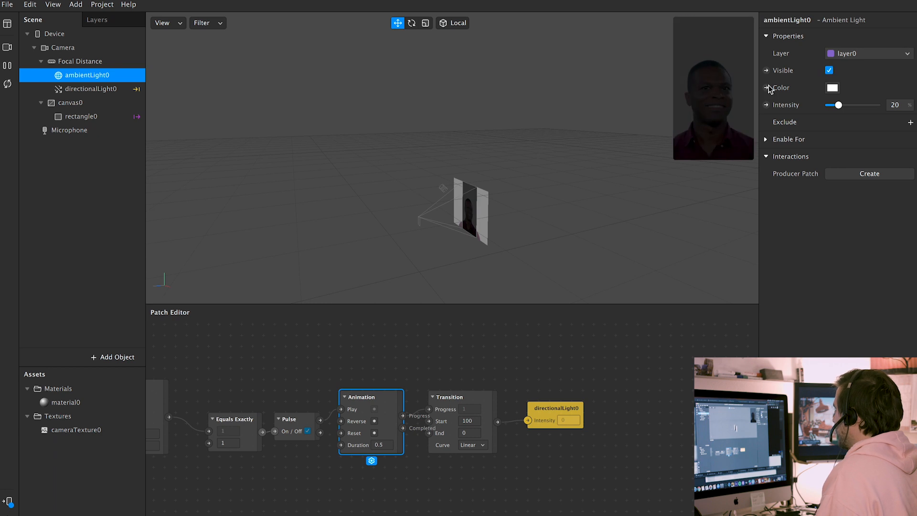
pyautogui.moveTo(842, 108); pyautogui.dragTo(836, 108)
# Tint the ambient light pale lavender-blue and set its intensity to 15
pyautogui.click(834, 91)
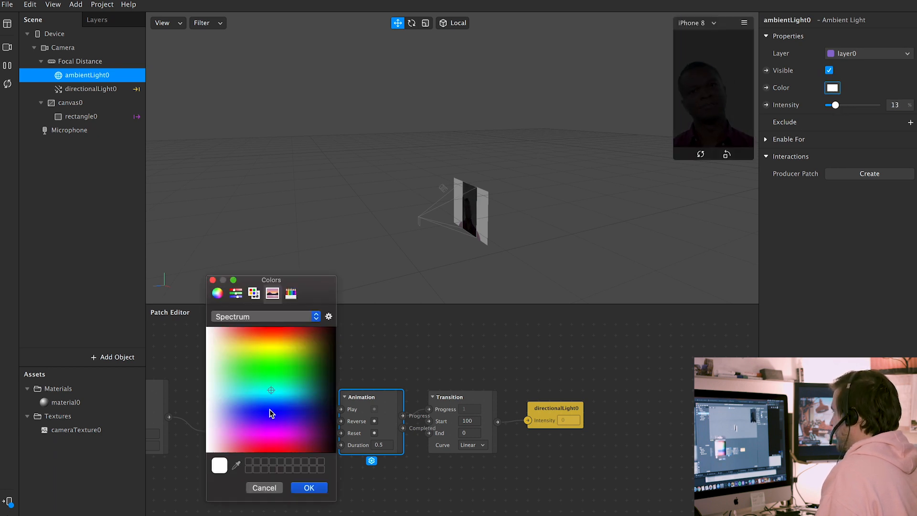
pyautogui.click(268, 394)
pyautogui.moveTo(261, 394)
pyautogui.mouseDown()
pyautogui.moveTo(251, 404)
pyautogui.moveTo(274, 409)
pyautogui.moveTo(223, 409)
pyautogui.mouseUp()
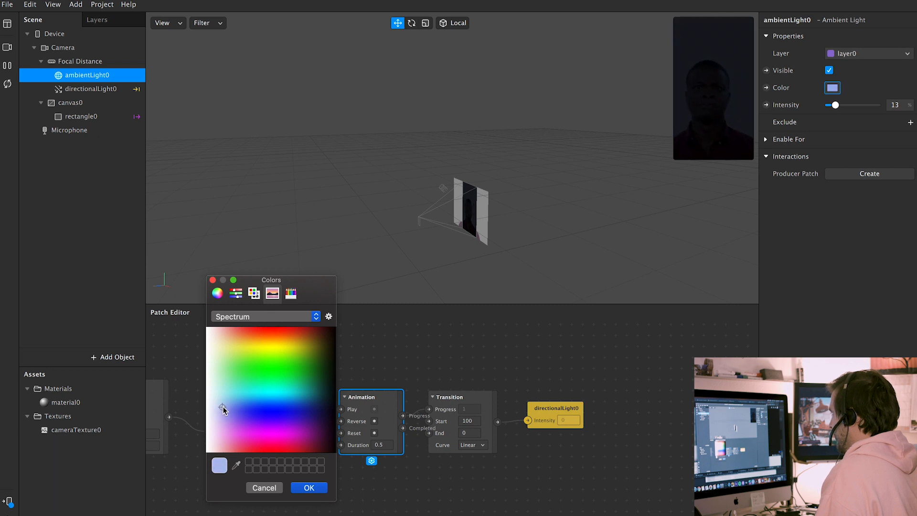
pyautogui.moveTo(222, 406); pyautogui.dragTo(219, 406)
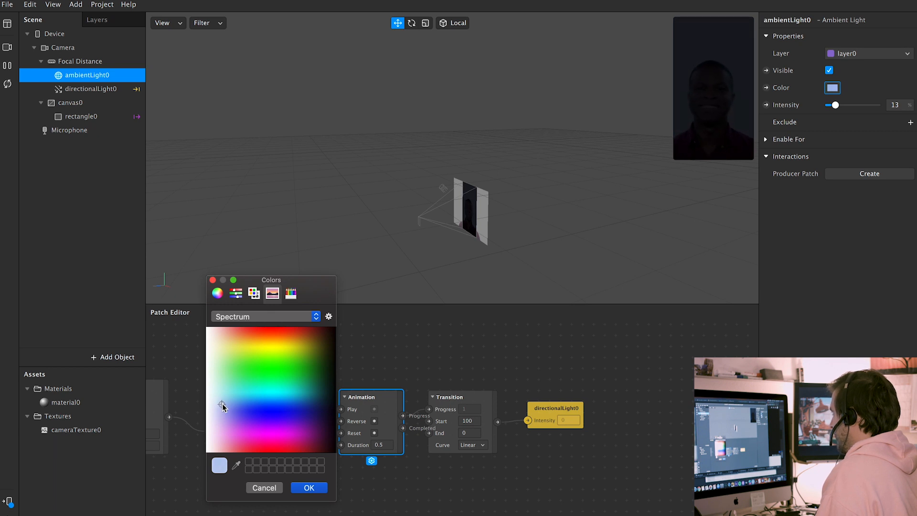
pyautogui.click(309, 488)
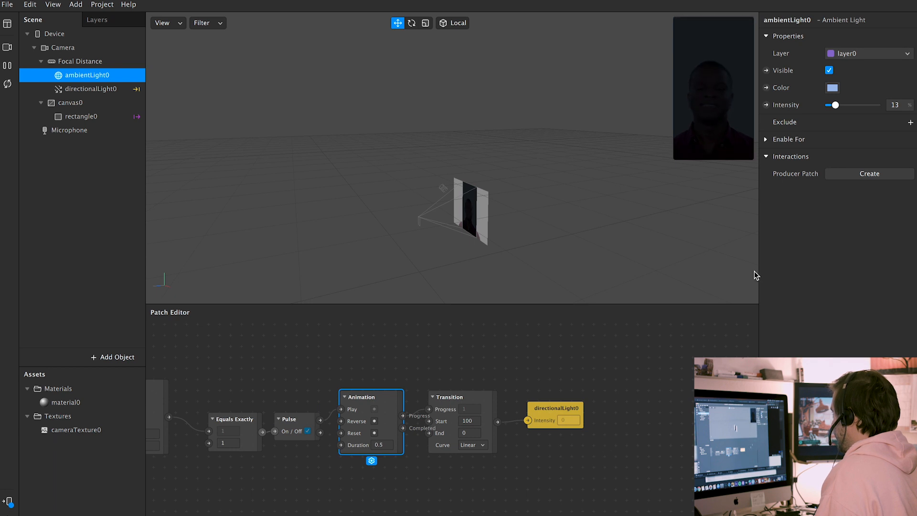
pyautogui.press('BackSpace')
pyautogui.write('5')
pyautogui.press('Return')
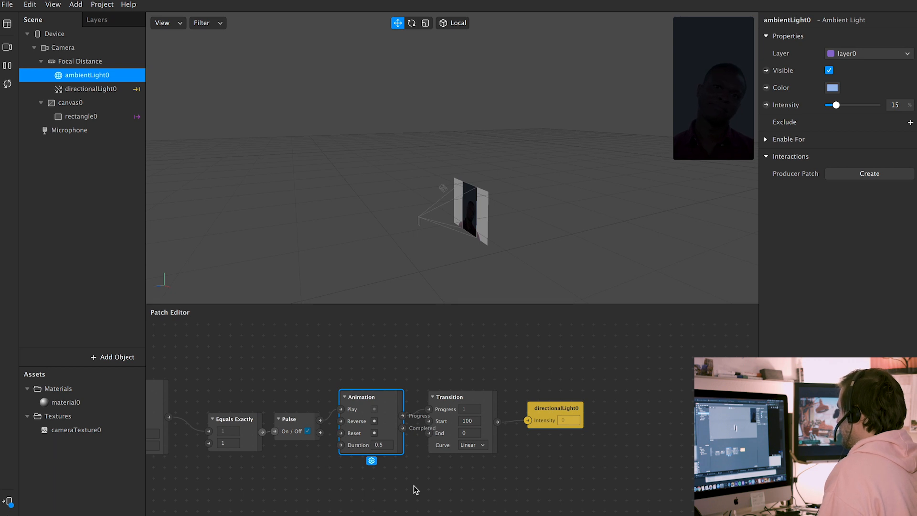
# Restart the preview and switch it from the simulation videos to the live FaceTime HD Camera
pyautogui.click(320, 344)
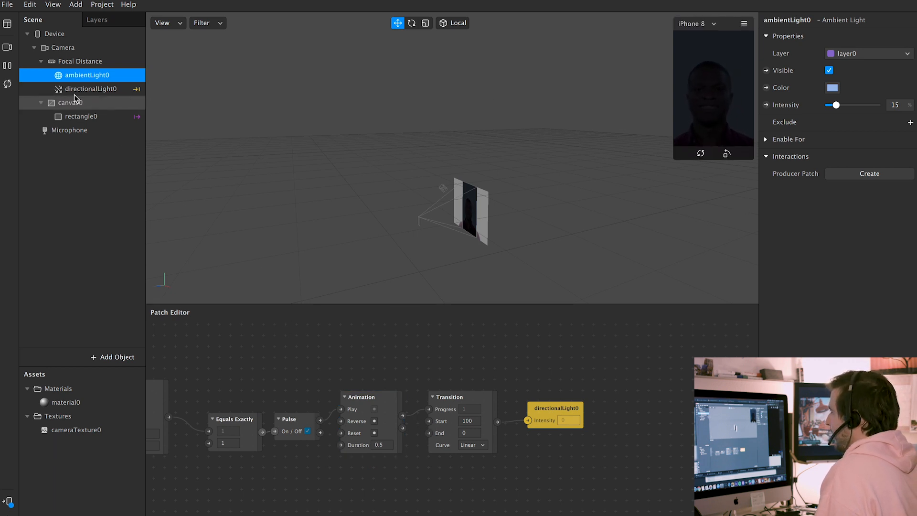
pyautogui.click(7, 85)
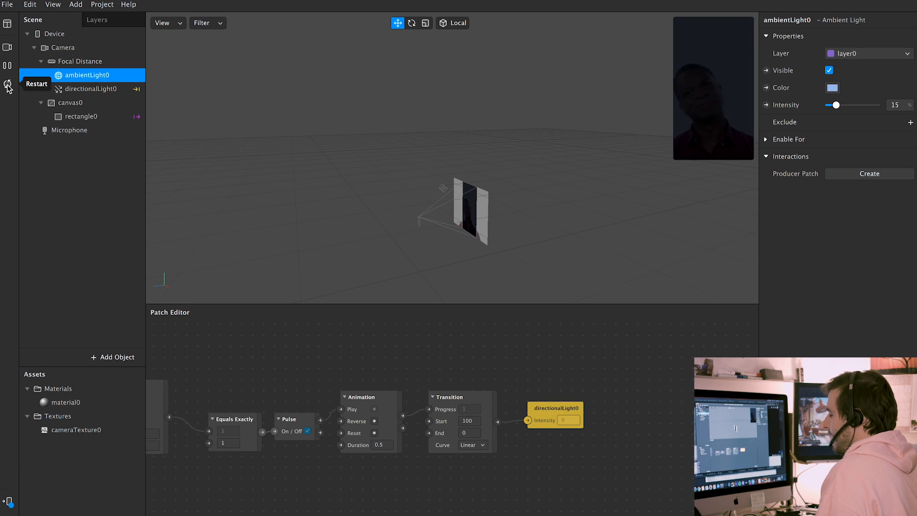
pyautogui.click(8, 50)
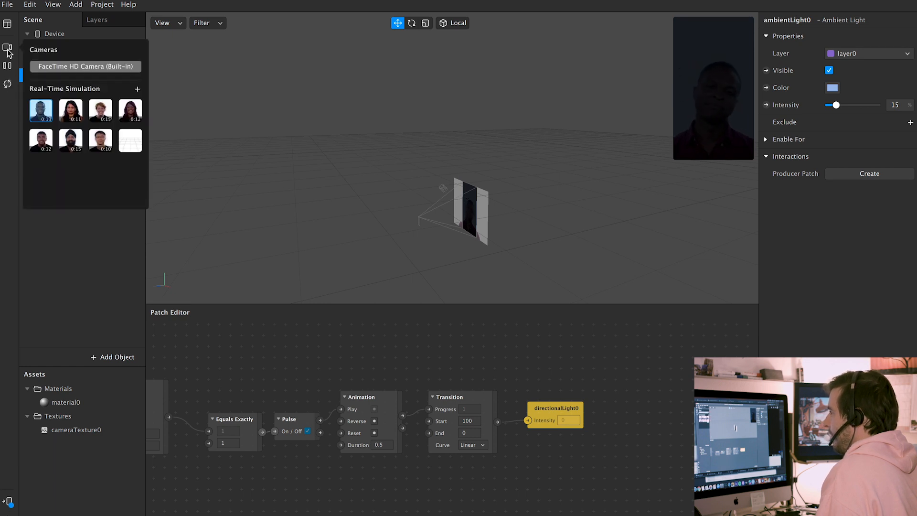
pyautogui.click(73, 116)
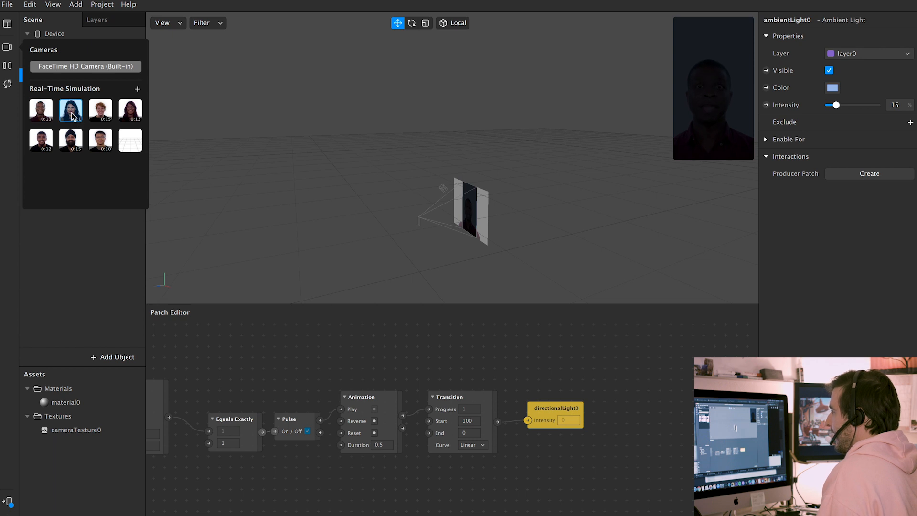
pyautogui.click(93, 116)
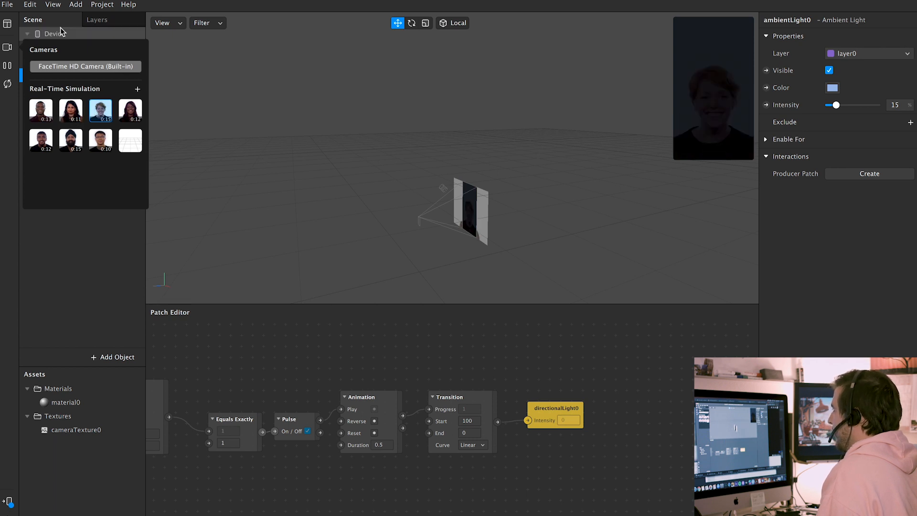
pyautogui.click(72, 67)
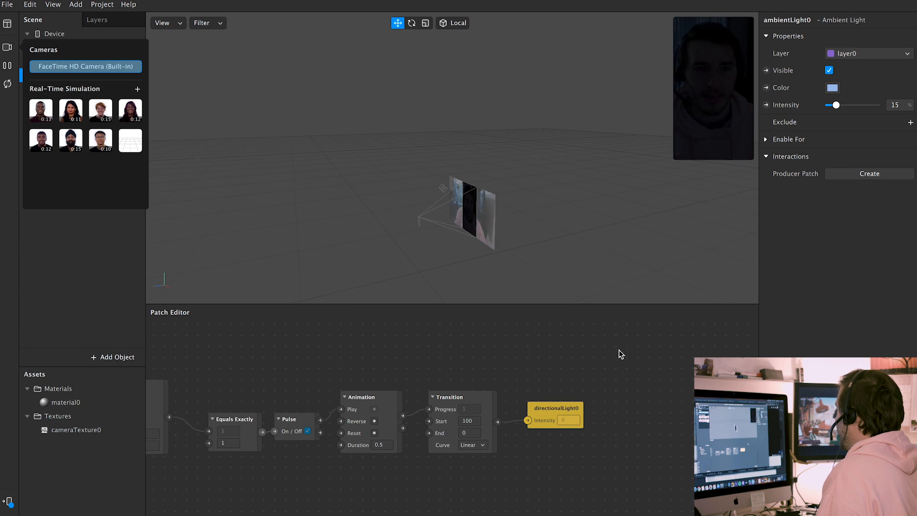
pyautogui.click(605, 371)
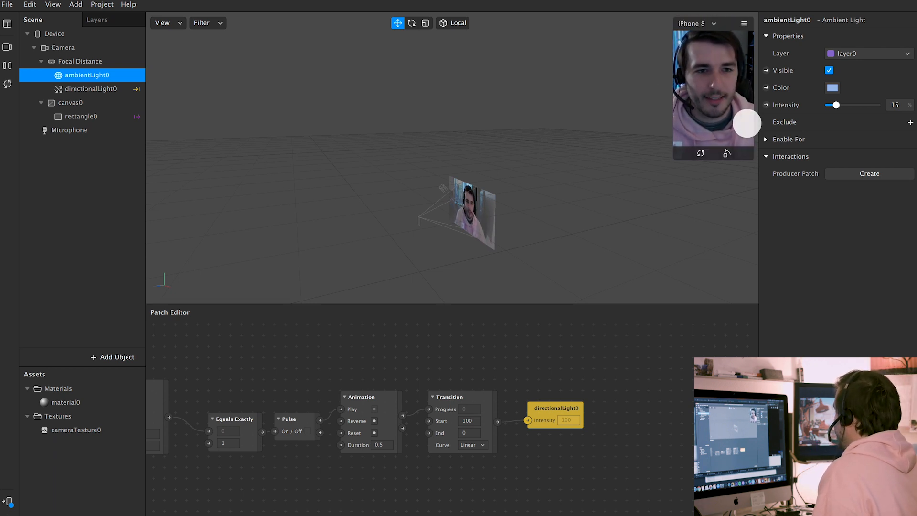
# Tap the preview, then detach the lower Transition's wire and move that patch down and left
pyautogui.click(745, 124)
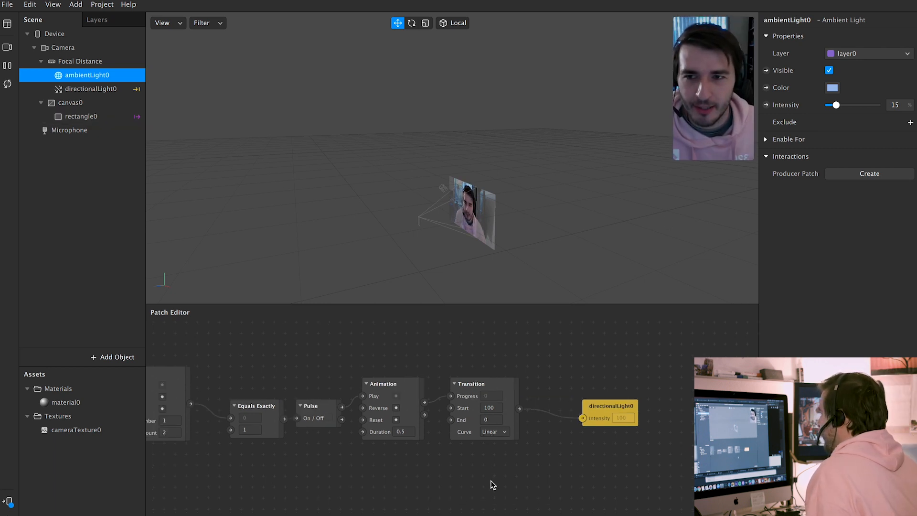
pyautogui.moveTo(492, 484); pyautogui.dragTo(580, 510)
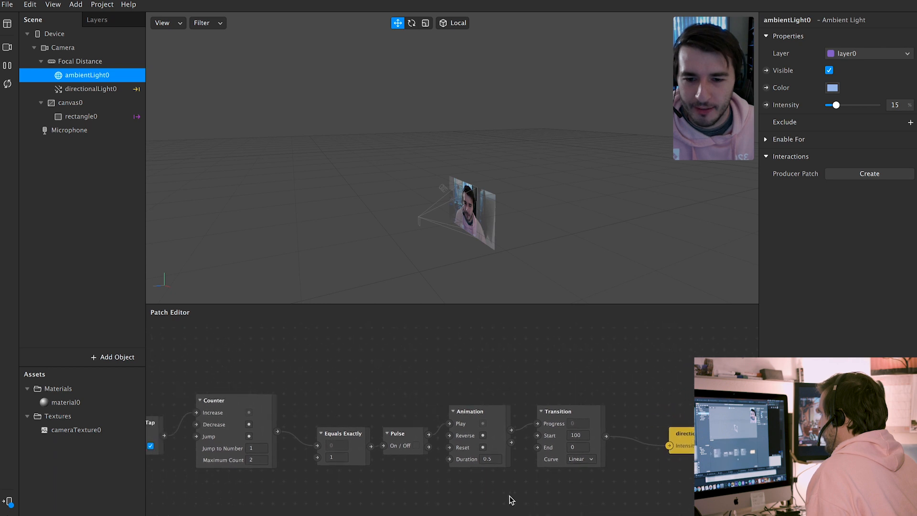
pyautogui.hscroll(-5, 426, 495)
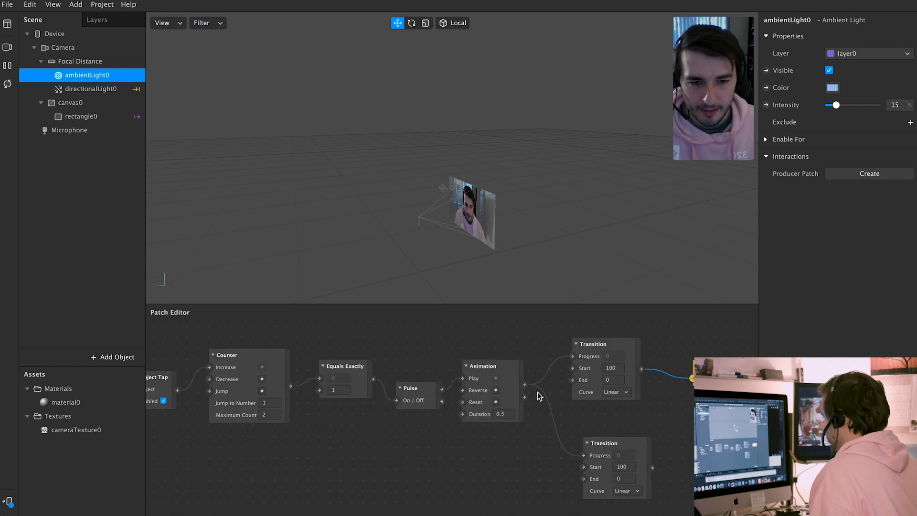
pyautogui.moveTo(582, 453); pyautogui.dragTo(557, 464)
pyautogui.moveTo(616, 447); pyautogui.dragTo(338, 492)
pyautogui.hscroll(-5, 538, 467)
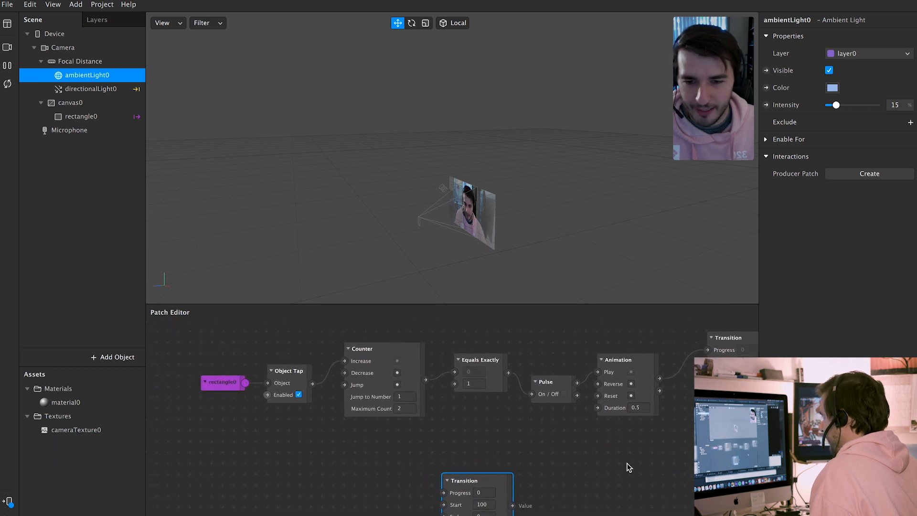
# Duplicate the Equals Exactly, Pulse and Animation patches and set the copy's value to 2
pyautogui.click(493, 364)
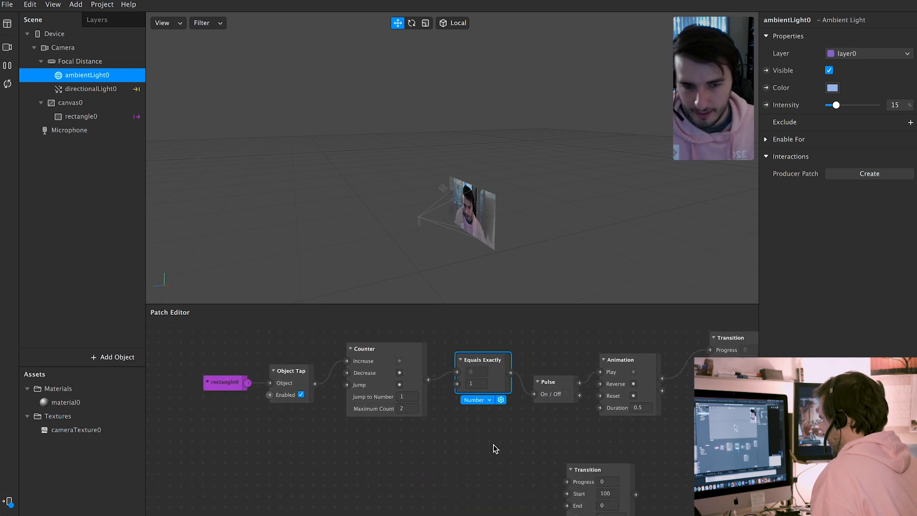
pyautogui.moveTo(446, 329); pyautogui.dragTo(677, 436)
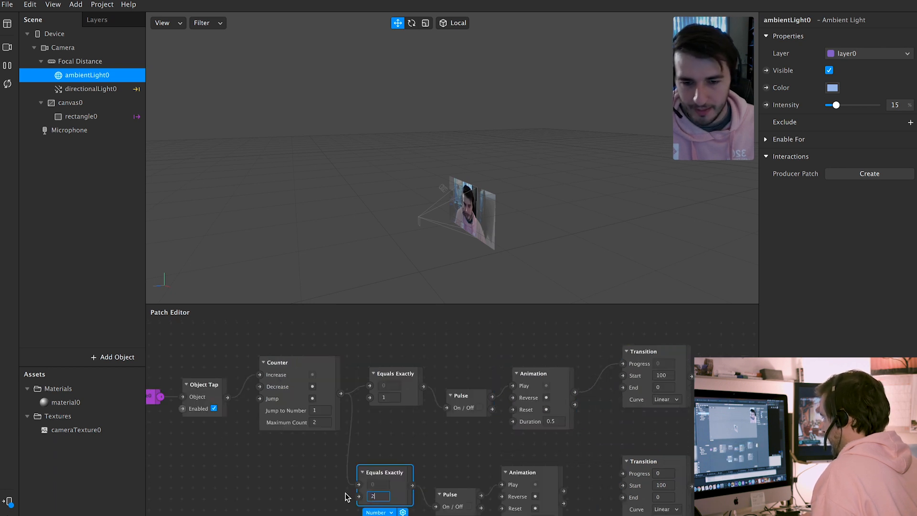
pyautogui.press('Return')
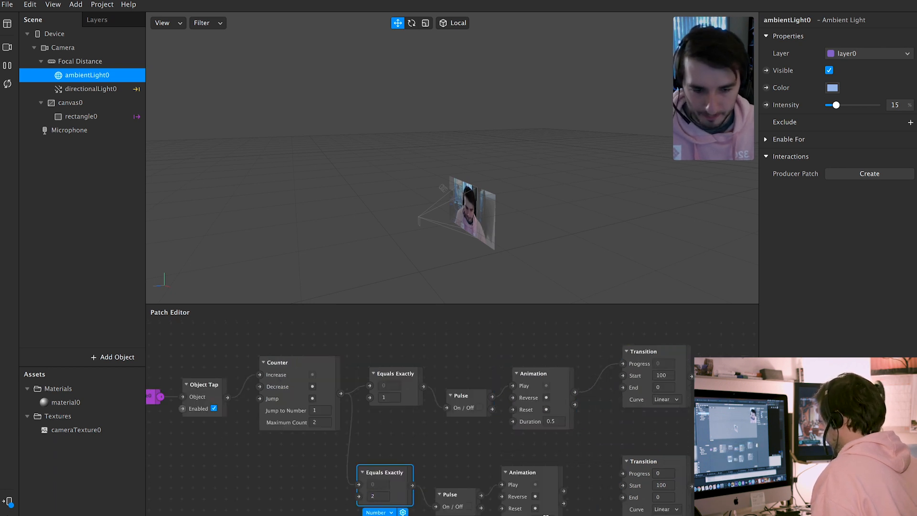
pyautogui.hscroll(2, 478, 430)
# Position the copied 1-second Animation and add ambientLight0 Intensity as a patch input
pyautogui.click(492, 475)
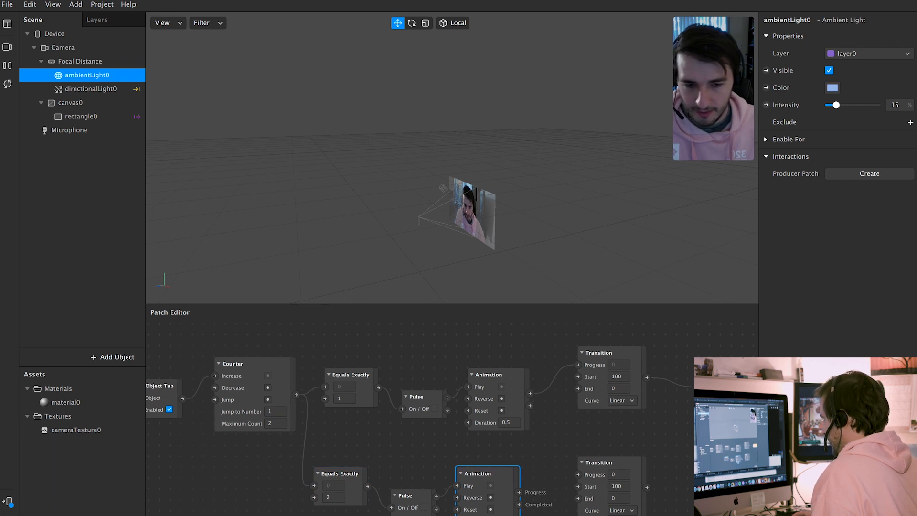
pyautogui.scroll(-1, 578, 510)
pyautogui.hscroll(1, 578, 509)
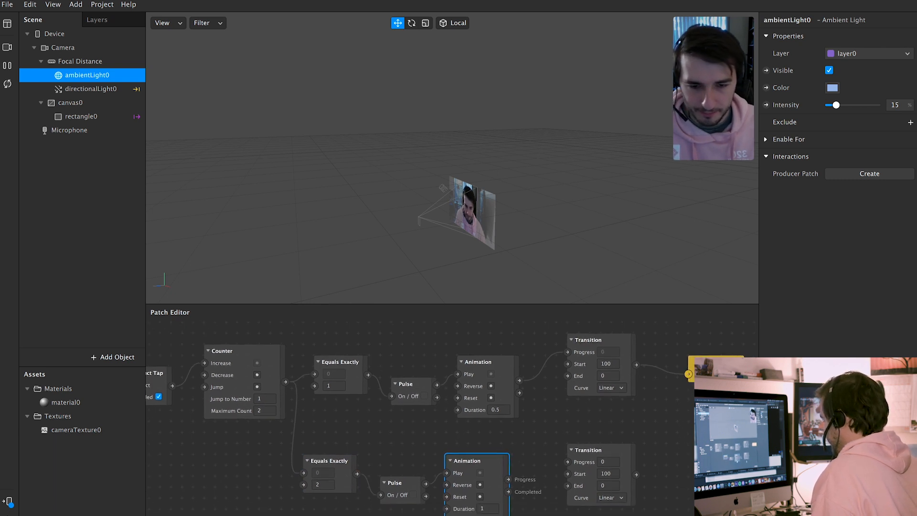
pyautogui.moveTo(483, 460); pyautogui.dragTo(505, 460)
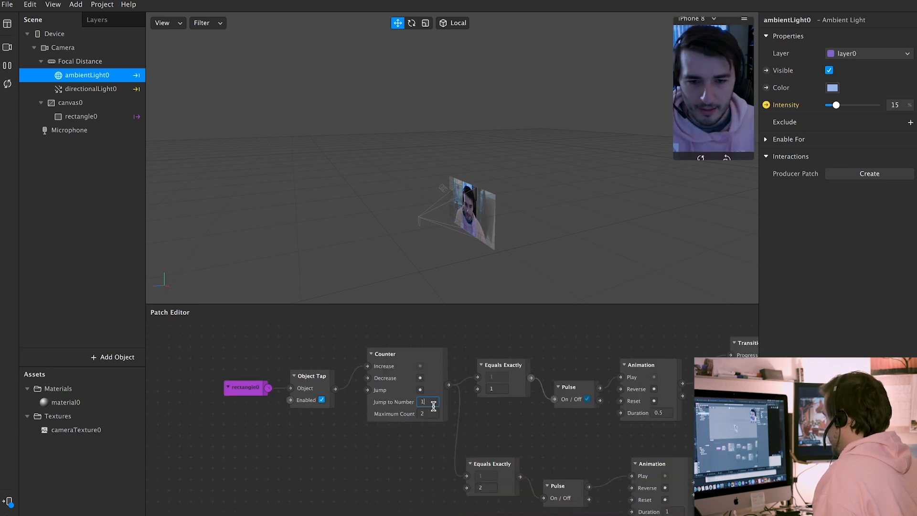
pyautogui.click(428, 413)
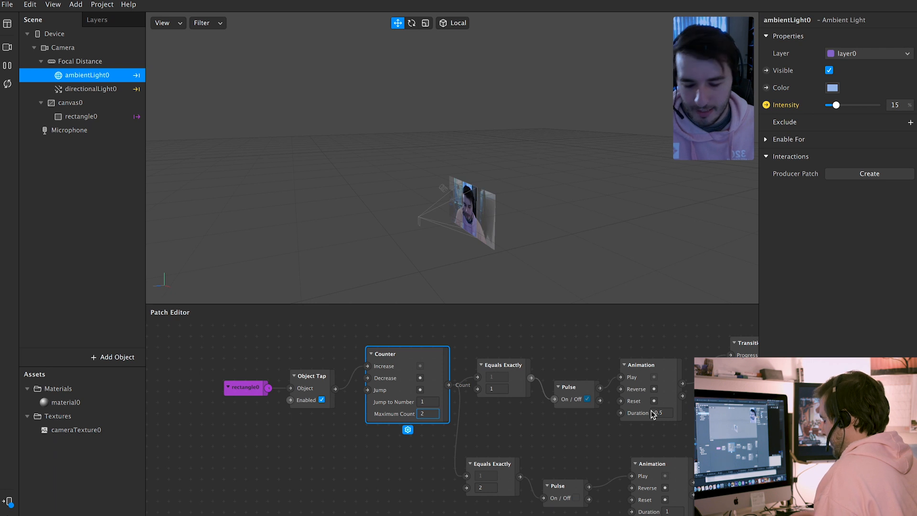
# Set the Counter's Maximum Count to 3, test with three preview taps, then restart
pyautogui.write('3')
pyautogui.press('Return')
pyautogui.click(708, 100)
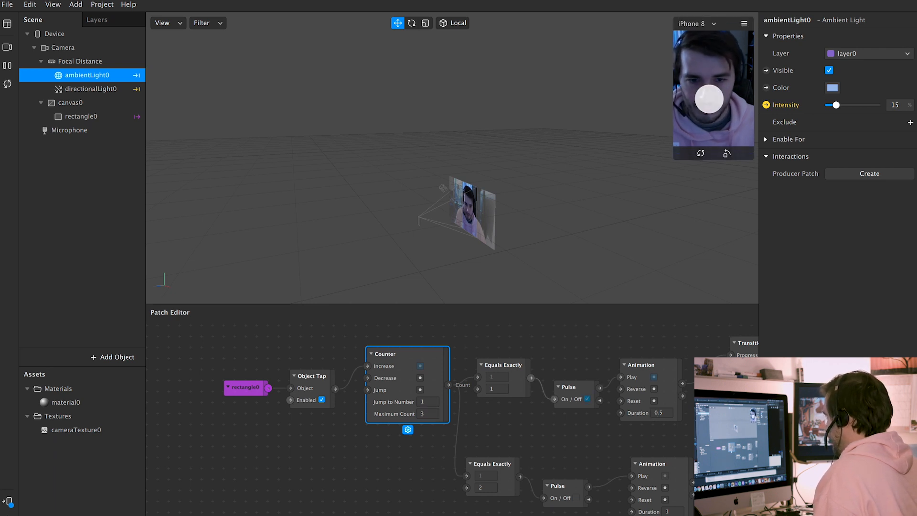
pyautogui.click(720, 101)
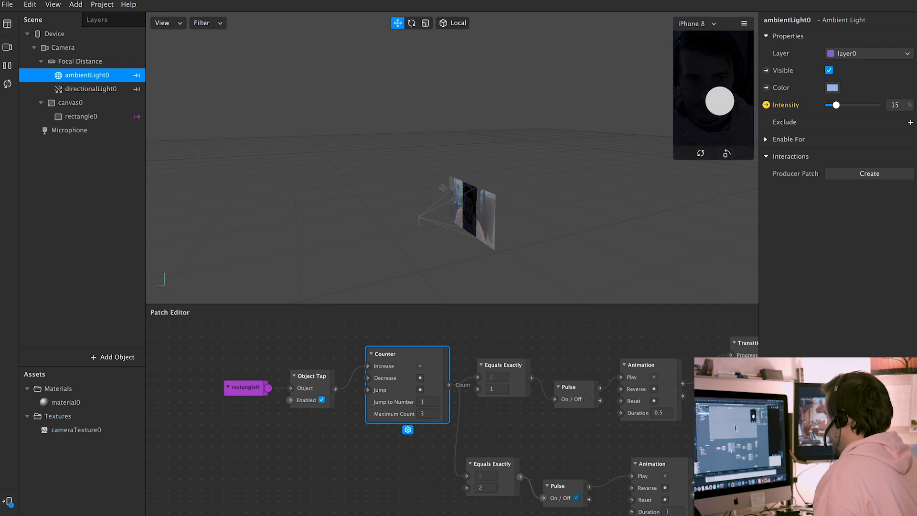
pyautogui.click(726, 105)
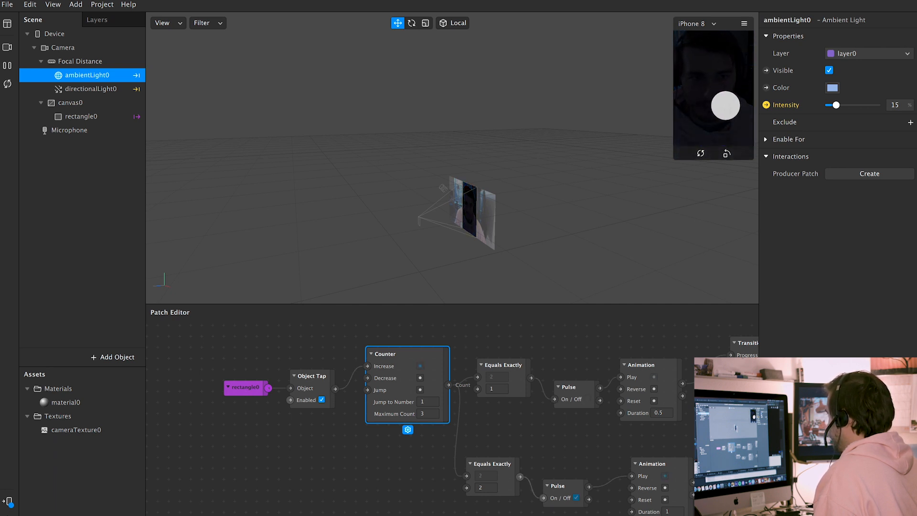
pyautogui.click(8, 84)
# Reveal the light patches, tap the preview twice so both lights fade, and inspect the Sine patch
pyautogui.hscroll(3, 365, 515)
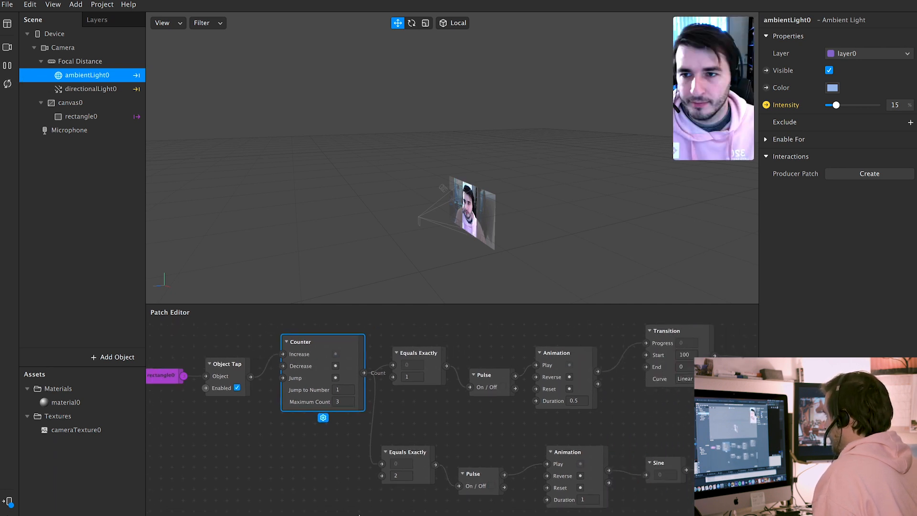
pyautogui.moveTo(365, 515); pyautogui.dragTo(283, 511)
pyautogui.moveTo(552, 484); pyautogui.dragTo(414, 479)
pyautogui.click(719, 85)
pyautogui.click(726, 96)
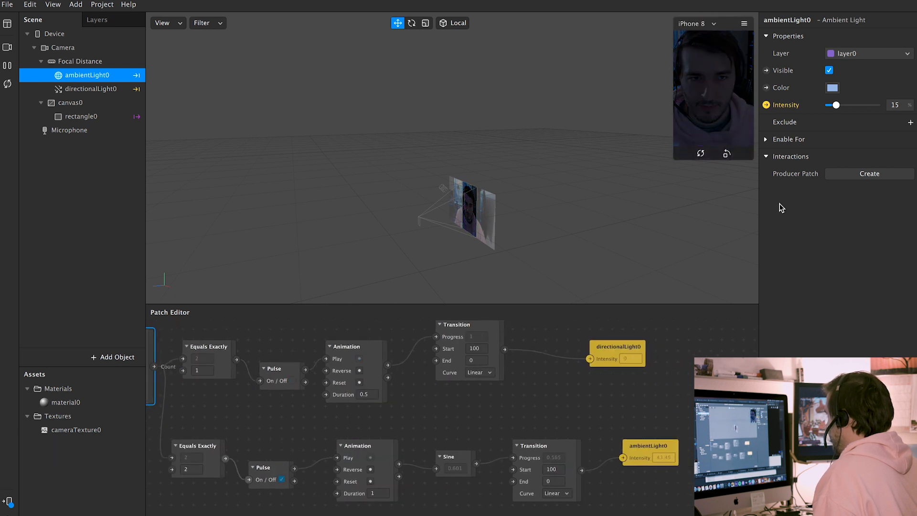
pyautogui.click(467, 466)
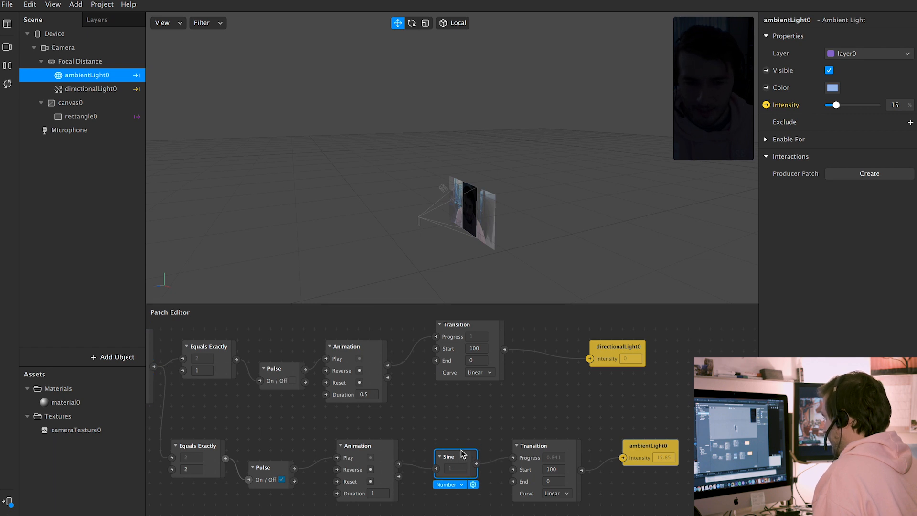
pyautogui.click(462, 448)
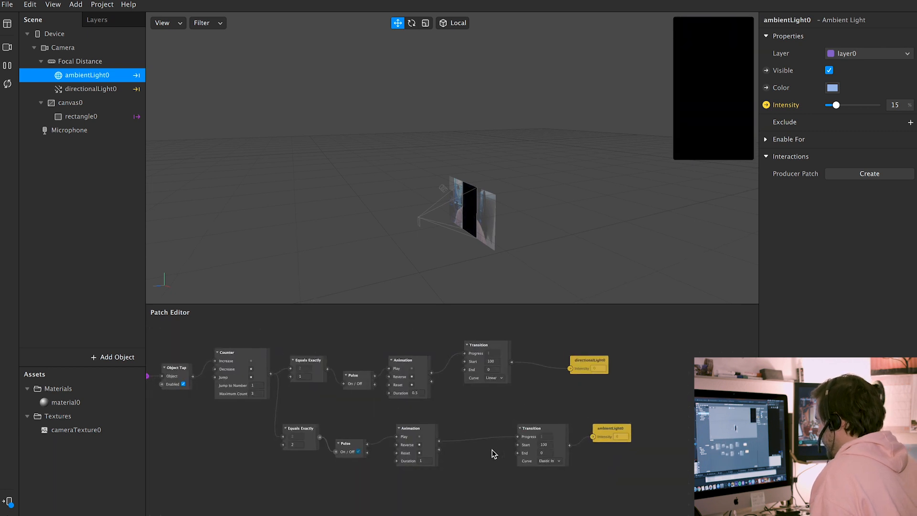
# Move the ambient chain's Equals Exactly, Pulse, Animation, Transition and ambientLight0 patches to the top row
pyautogui.scroll(3, 493, 456)
pyautogui.moveTo(317, 464); pyautogui.dragTo(333, 351)
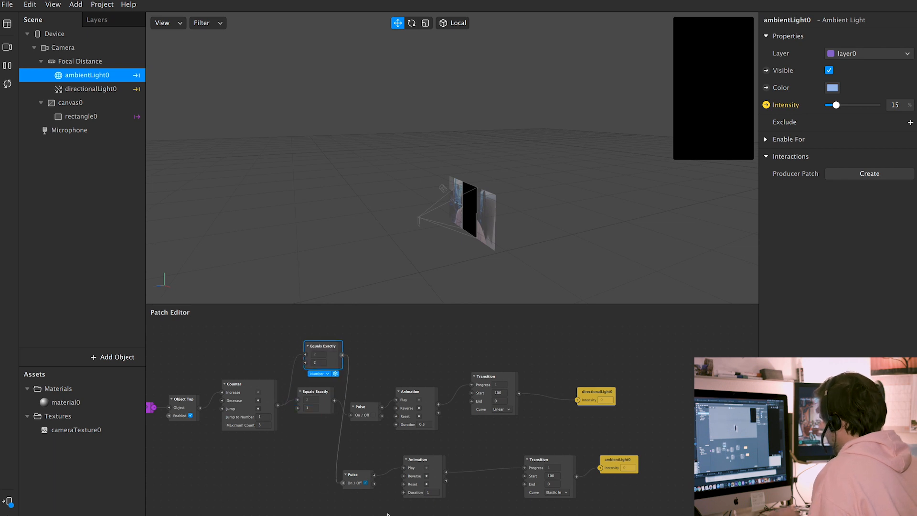
pyautogui.moveTo(352, 476); pyautogui.dragTo(373, 351)
pyautogui.click(428, 459)
pyautogui.moveTo(428, 459); pyautogui.dragTo(451, 330)
pyautogui.moveTo(559, 460); pyautogui.dragTo(551, 335)
pyautogui.moveTo(635, 474); pyautogui.dragTo(635, 357)
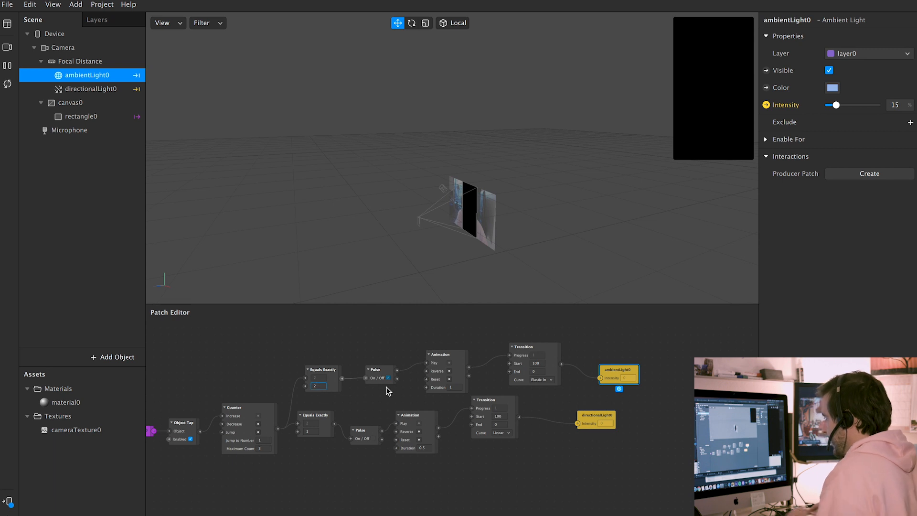
# Set the top Equals Exactly value to 1 and the lower one to 2
pyautogui.press('BackSpace')
pyautogui.write('1')
pyautogui.press('Return')
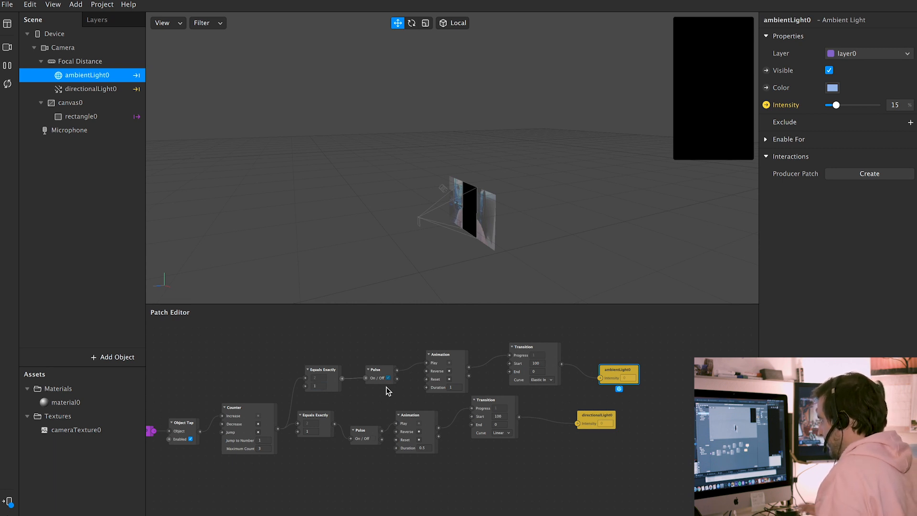
pyautogui.click(313, 432)
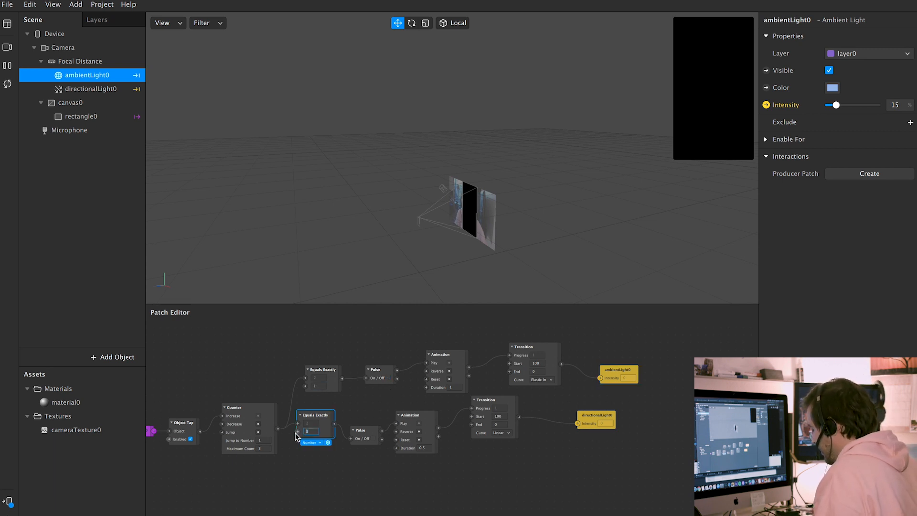
pyautogui.click(330, 496)
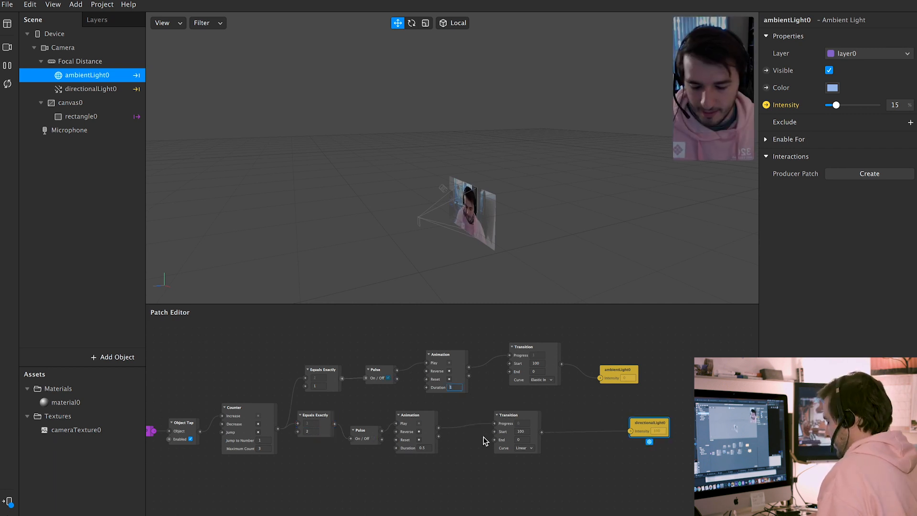
# Restart the effect and tap the preview to test the swapped light chains
pyautogui.click(7, 84)
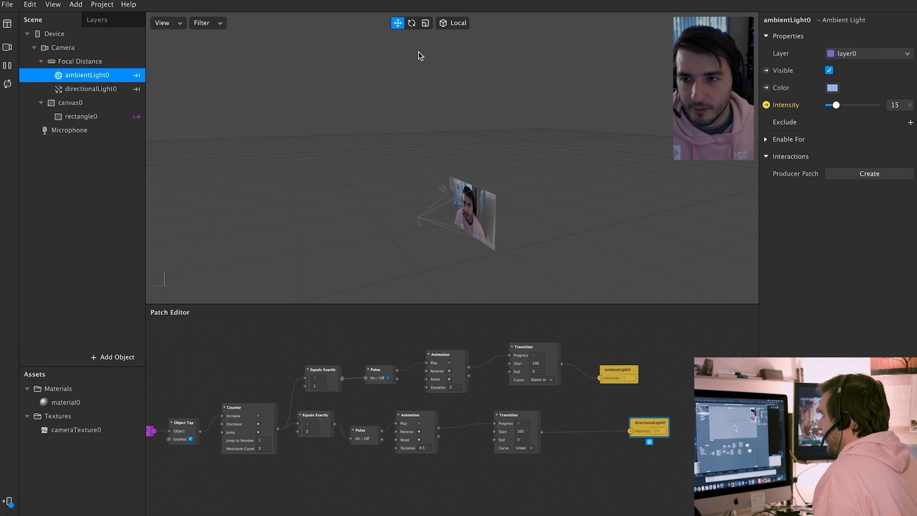
pyautogui.click(724, 85)
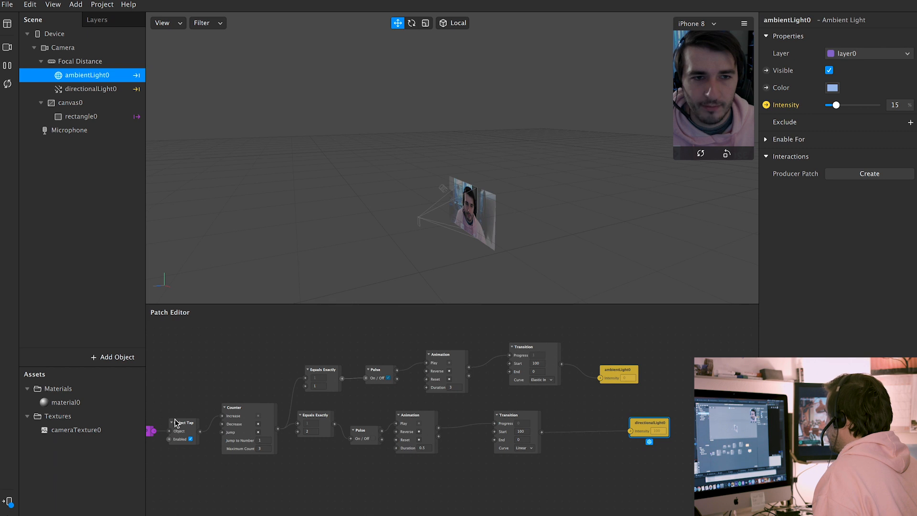
pyautogui.click(543, 380)
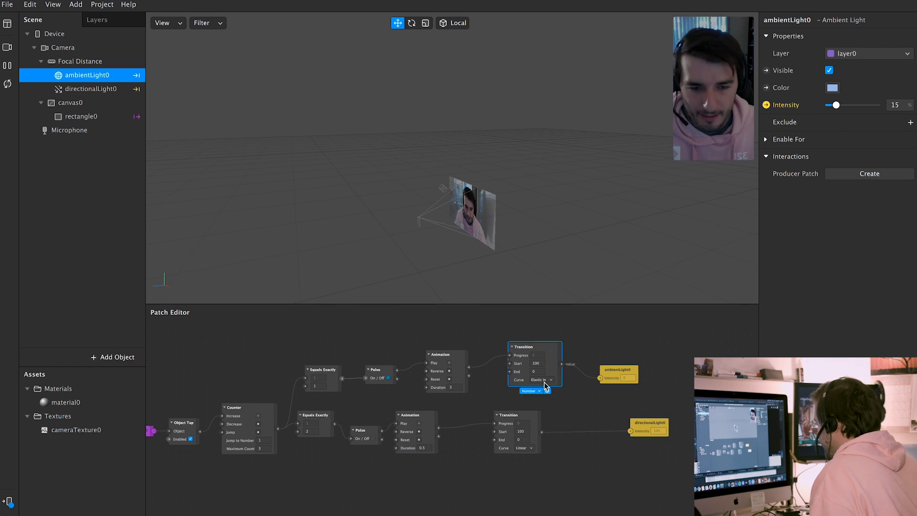
# Set the ambient Transition's curve to Elastic In-Out and the directional Transition's End to 15
pyautogui.click(544, 380)
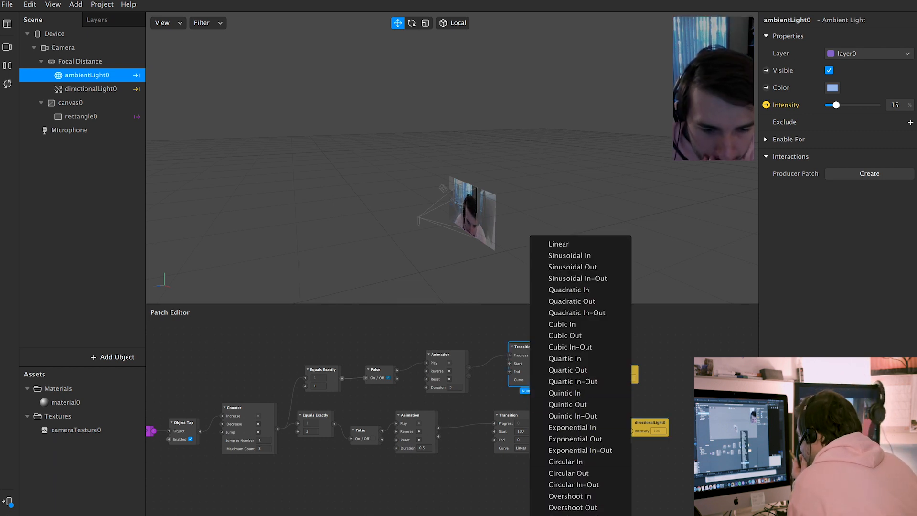
pyautogui.click(569, 515)
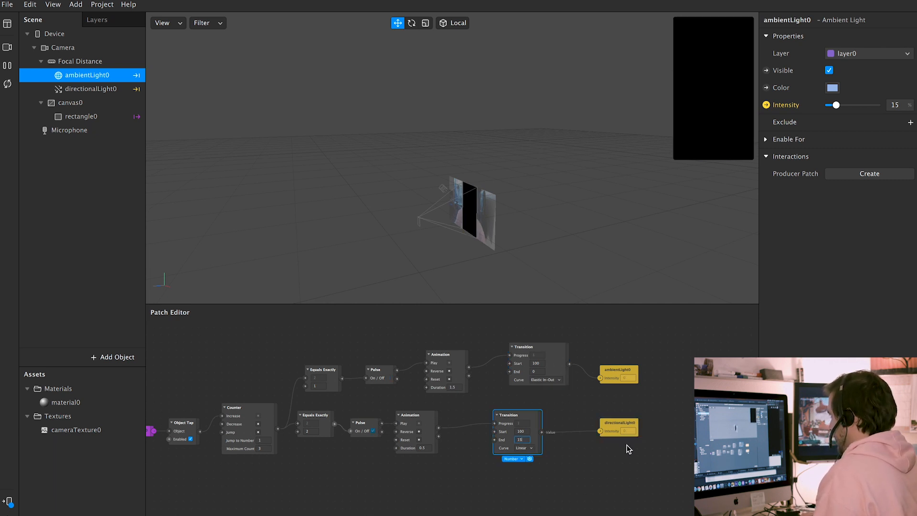
pyautogui.write('15')
pyautogui.press('Return')
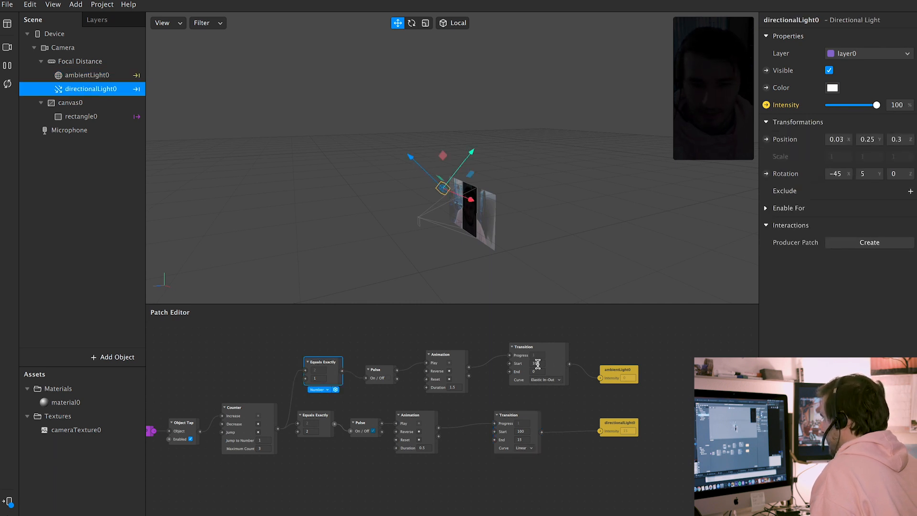
# Set the directional Transition's Start to 80 and the ambient Transition's Start to 75
pyautogui.click(541, 363)
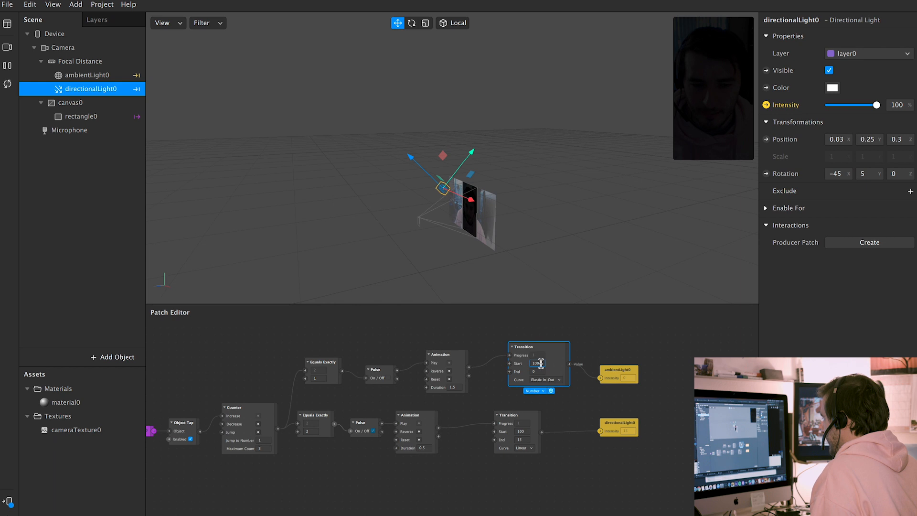
pyautogui.click(523, 430)
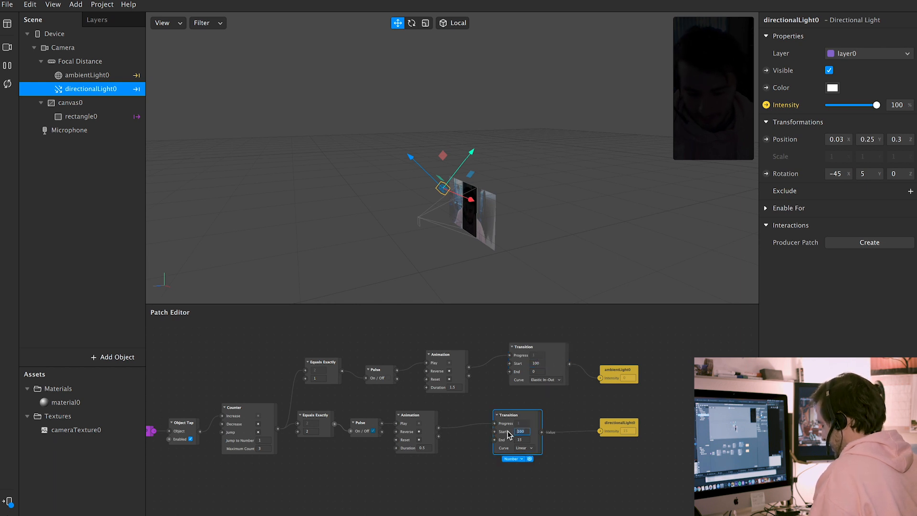
pyautogui.write('80')
pyautogui.press('Return')
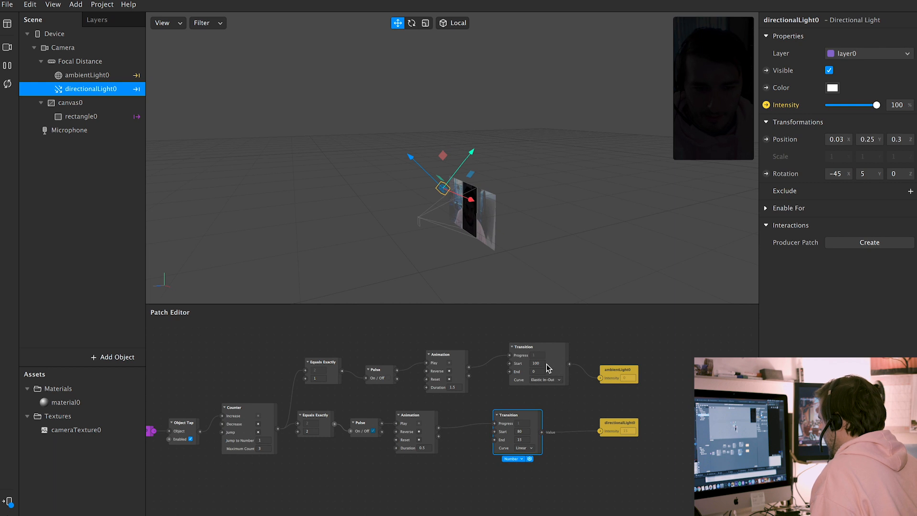
pyautogui.moveTo(542, 364); pyautogui.dragTo(520, 368)
pyautogui.write('75')
pyautogui.press('Return')
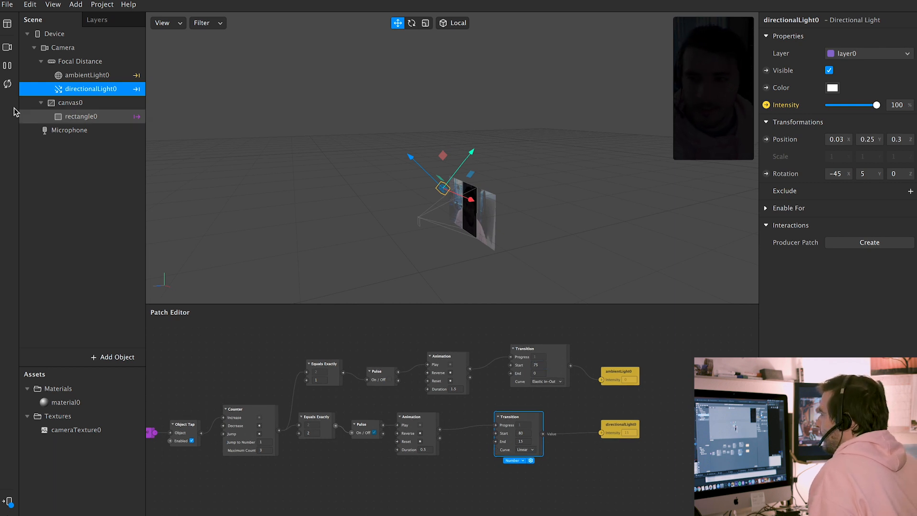
# Restart the effect and tap the preview twice to test both light transitions
pyautogui.click(5, 83)
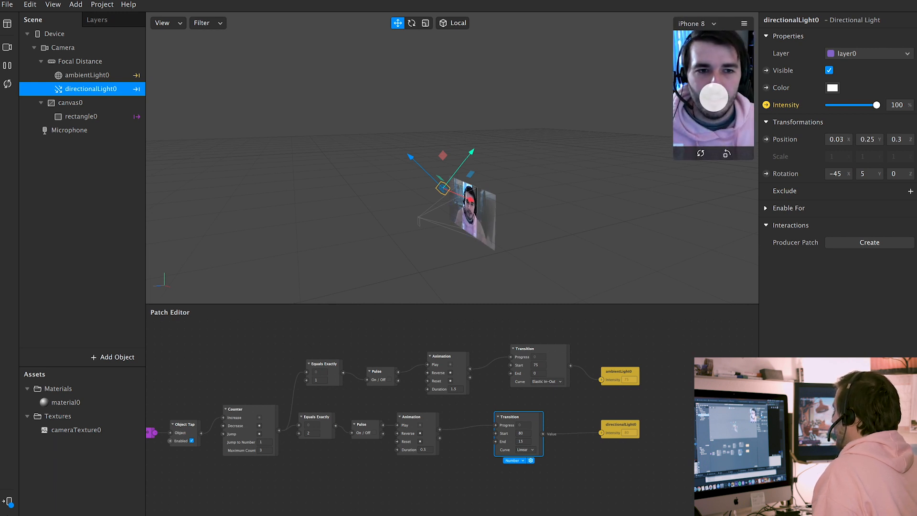
pyautogui.click(728, 113)
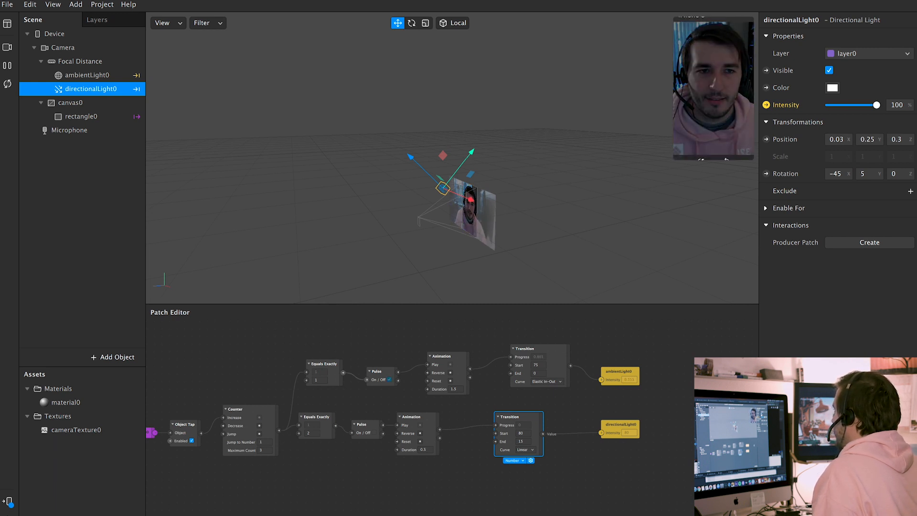
pyautogui.click(727, 81)
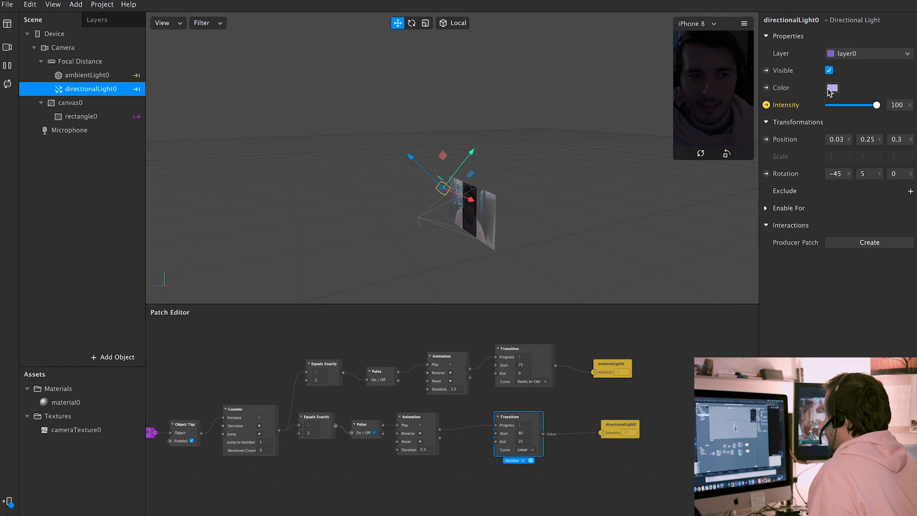
# Change directionalLight0's colour to a light purple
pyautogui.click(832, 88)
pyautogui.moveTo(219, 407); pyautogui.dragTo(225, 409)
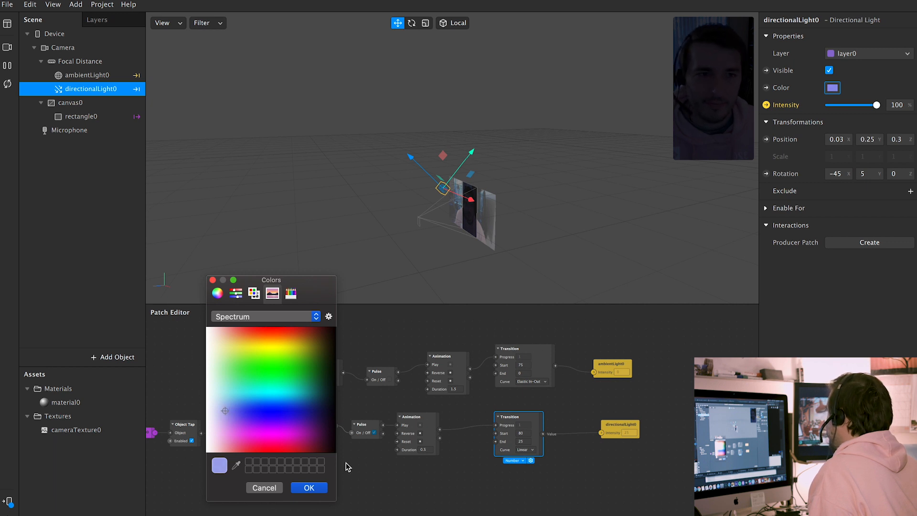
pyautogui.click(310, 487)
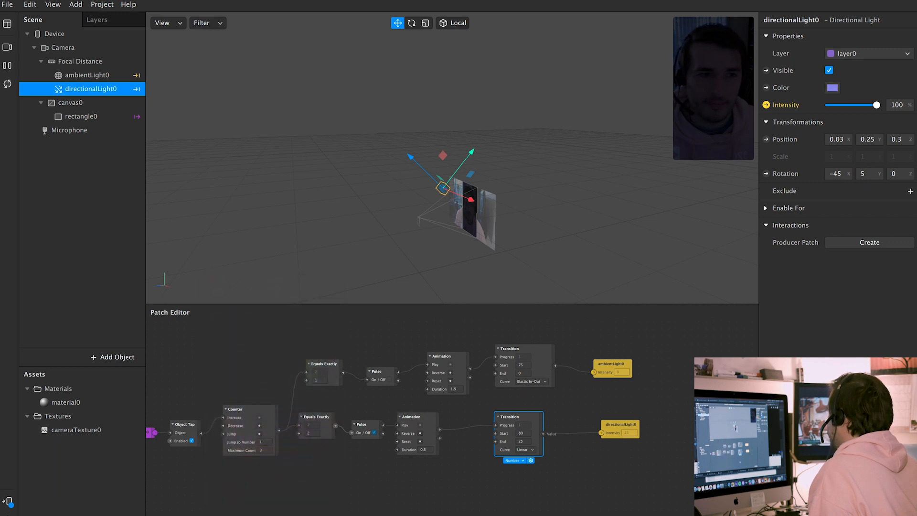
# Tap the preview twice to cycle the purple-tinted lighting
pyautogui.click(527, 494)
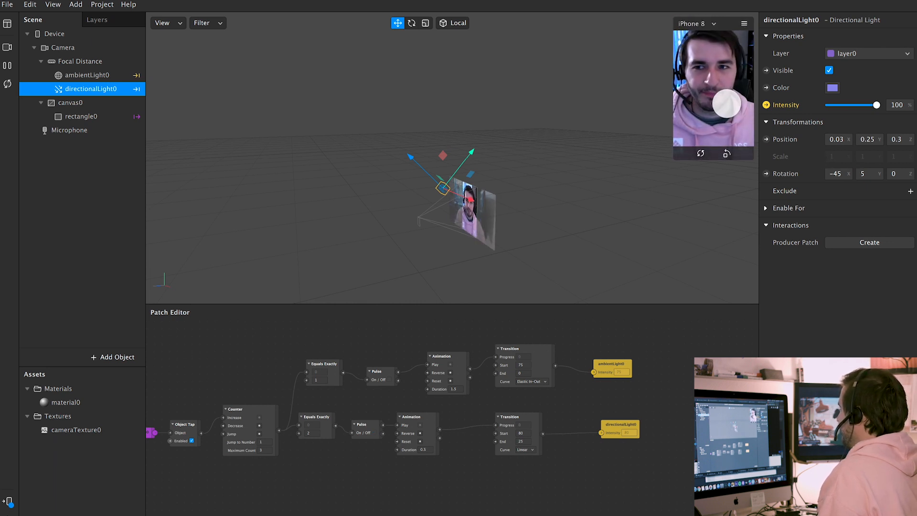
pyautogui.click(727, 103)
pyautogui.click(704, 142)
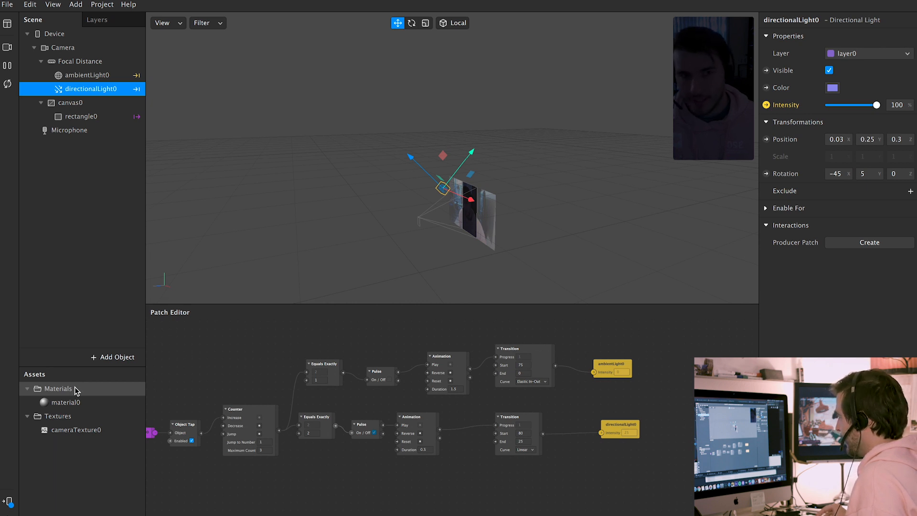
# Send the effect to the connected phone and view the Ready to Submit export summary
pyautogui.click(9, 501)
pyautogui.click(150, 440)
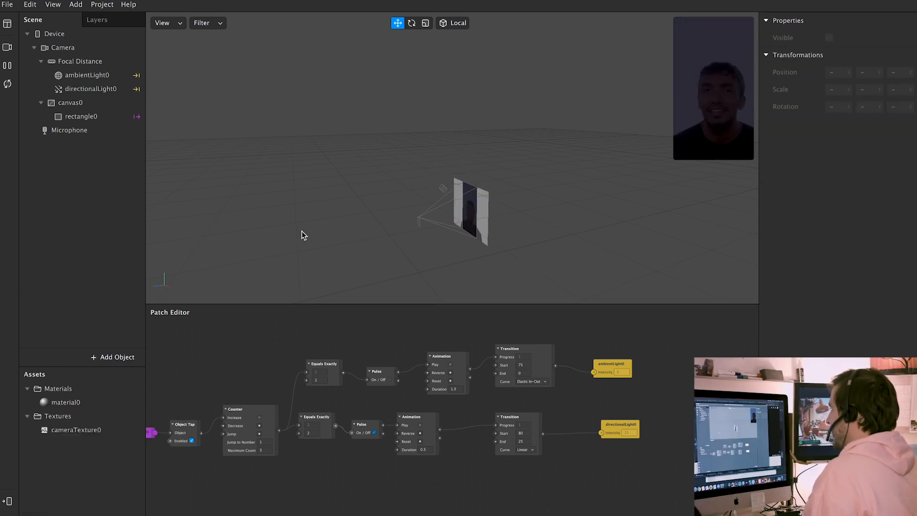
pyautogui.moveTo(515, 197); pyautogui.dragTo(455, 91)
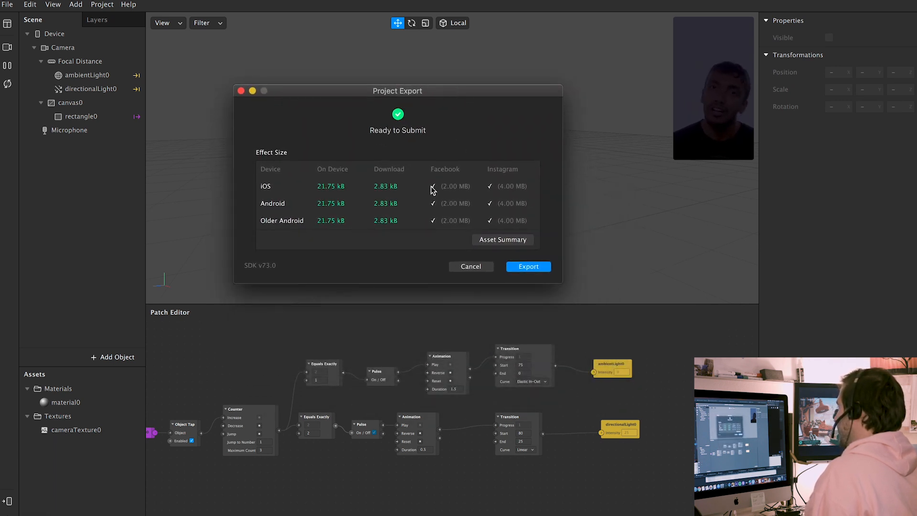
# Export the project and dismiss the 'Your project was exported' message
pyautogui.click(528, 267)
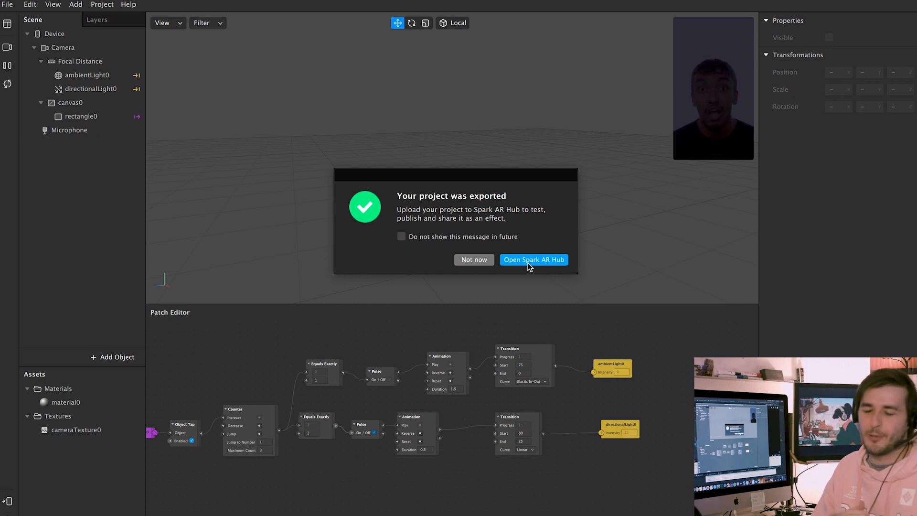
pyautogui.click(529, 261)
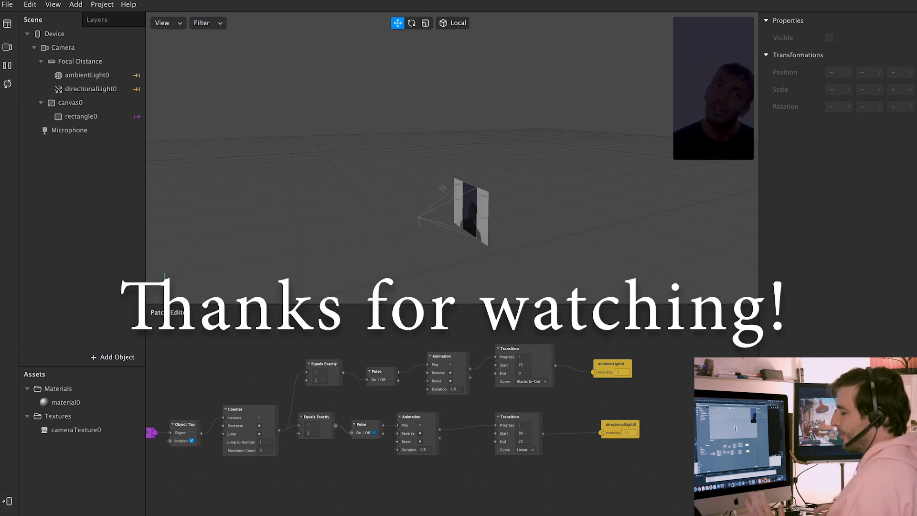